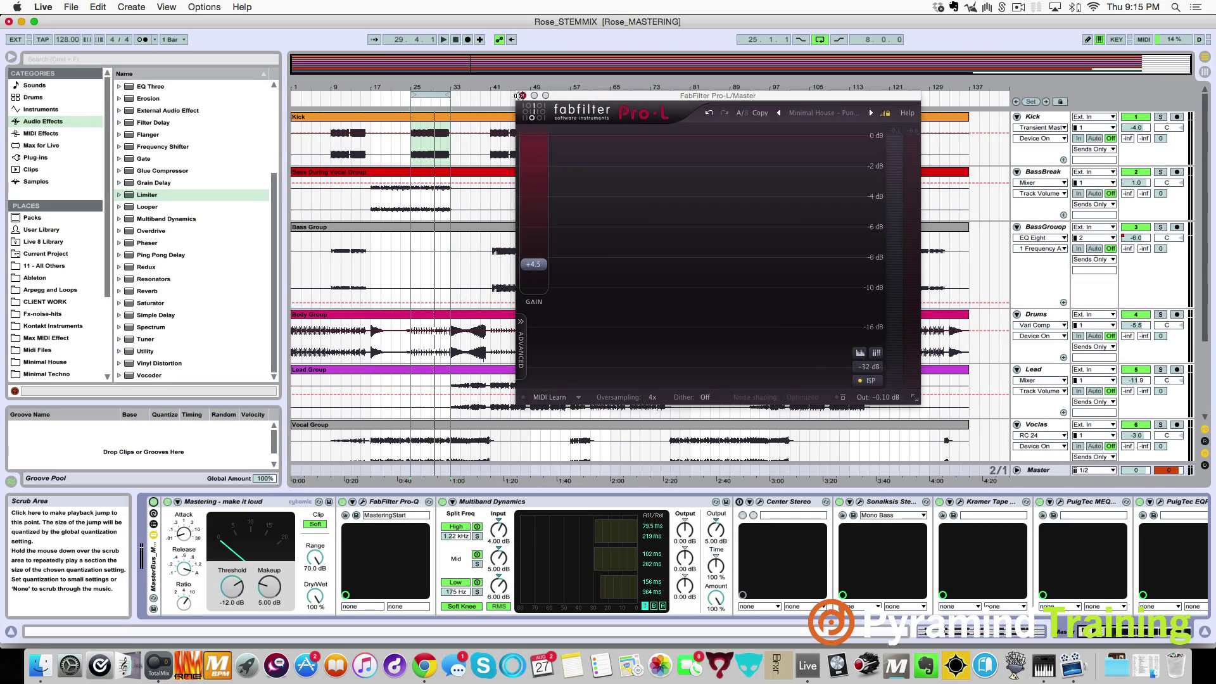
Close the FabFilter Pro-L window and start a new Live Set, discarding changes to Rose_STEMMIX.
left_click(684, 116)
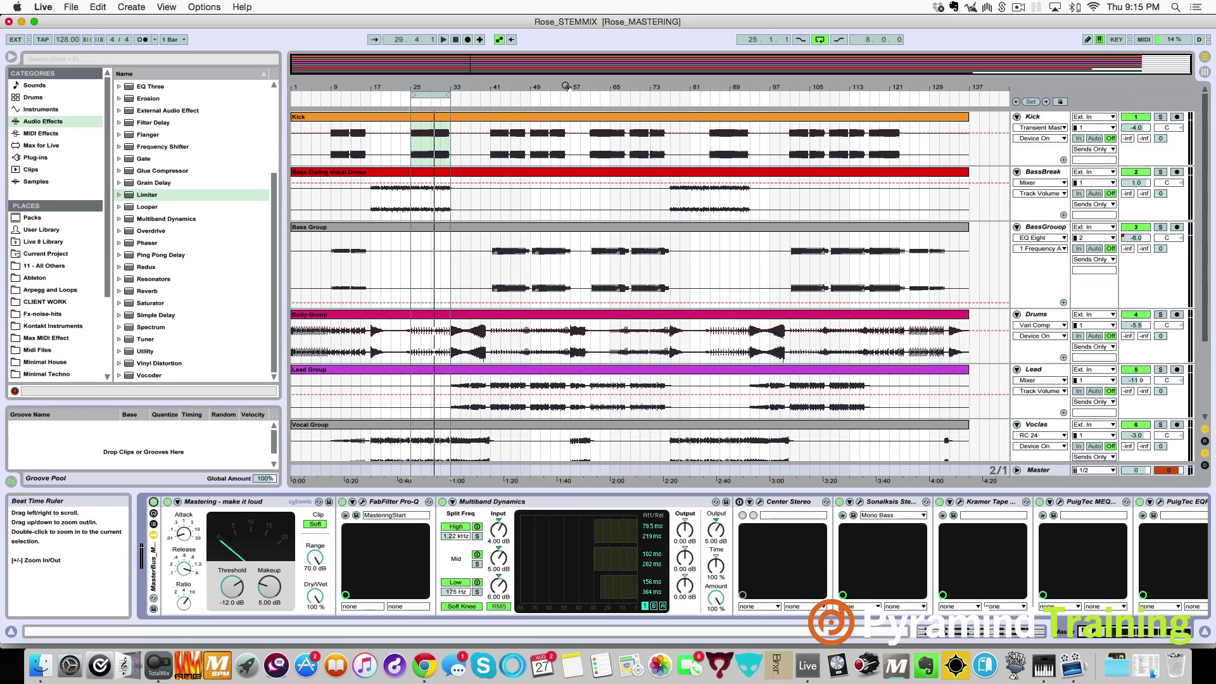
key("super+q")
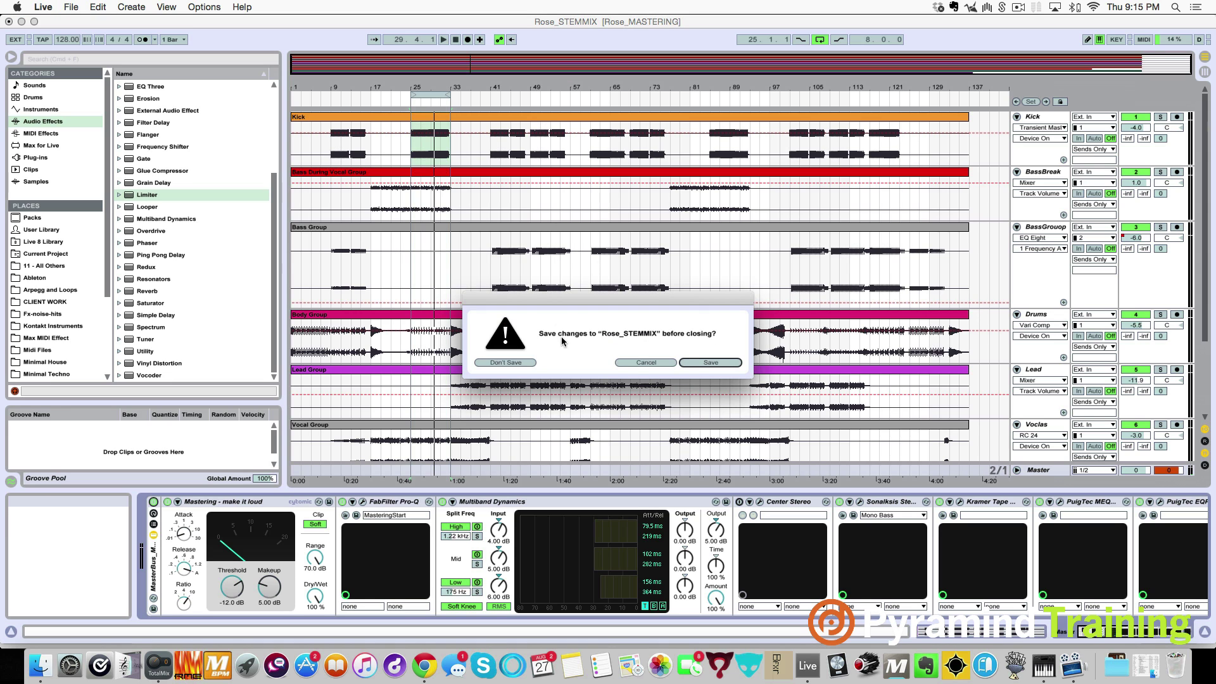
left_click(526, 364)
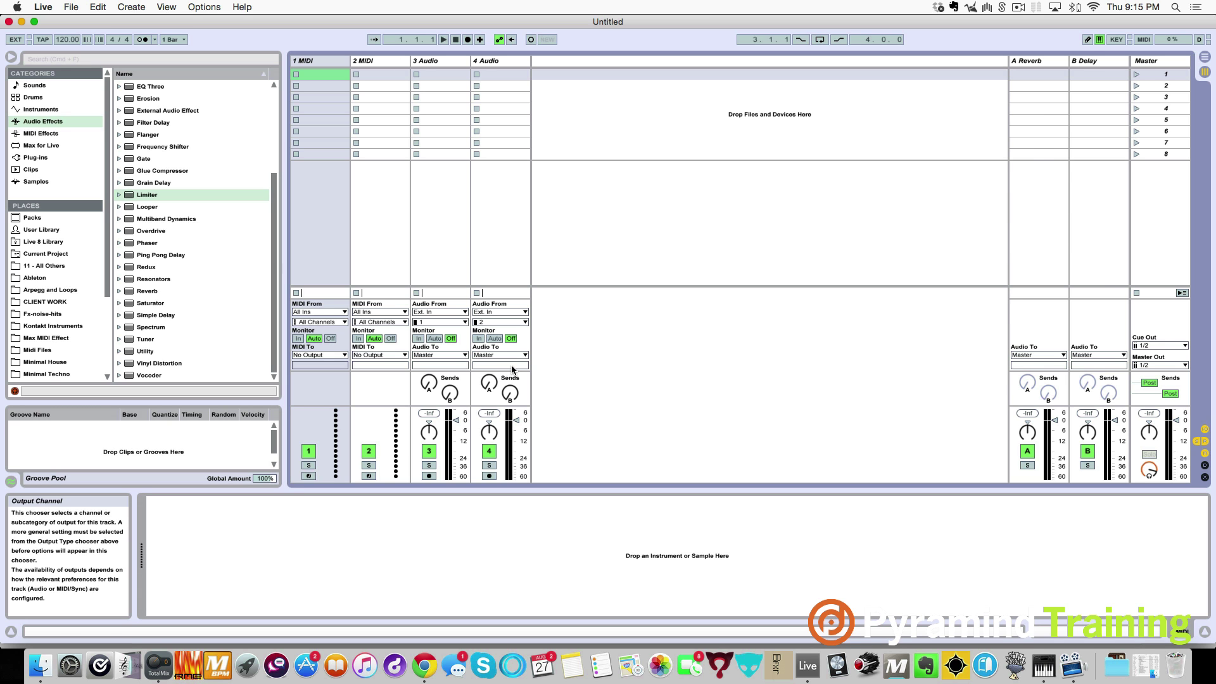
Switch to Arrangement view and browse the Packs folder in the browser.
key("Tab")
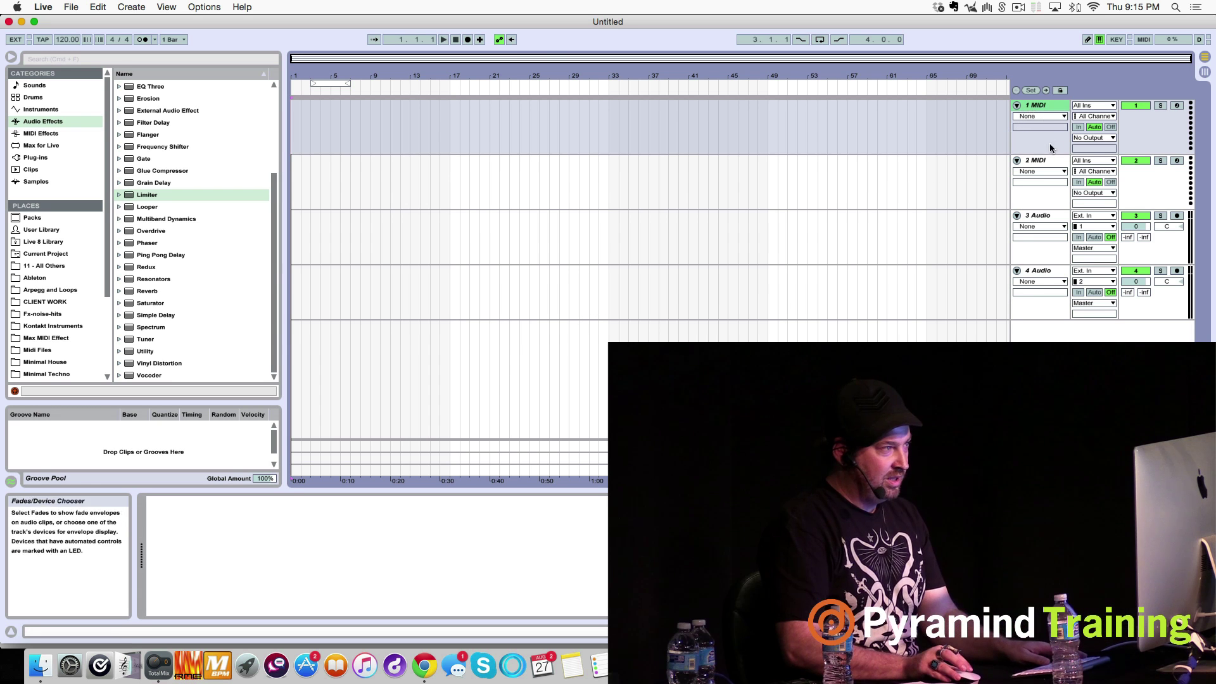
left_click(611, 184)
left_click(611, 291)
scroll(98, 266, "down", 3)
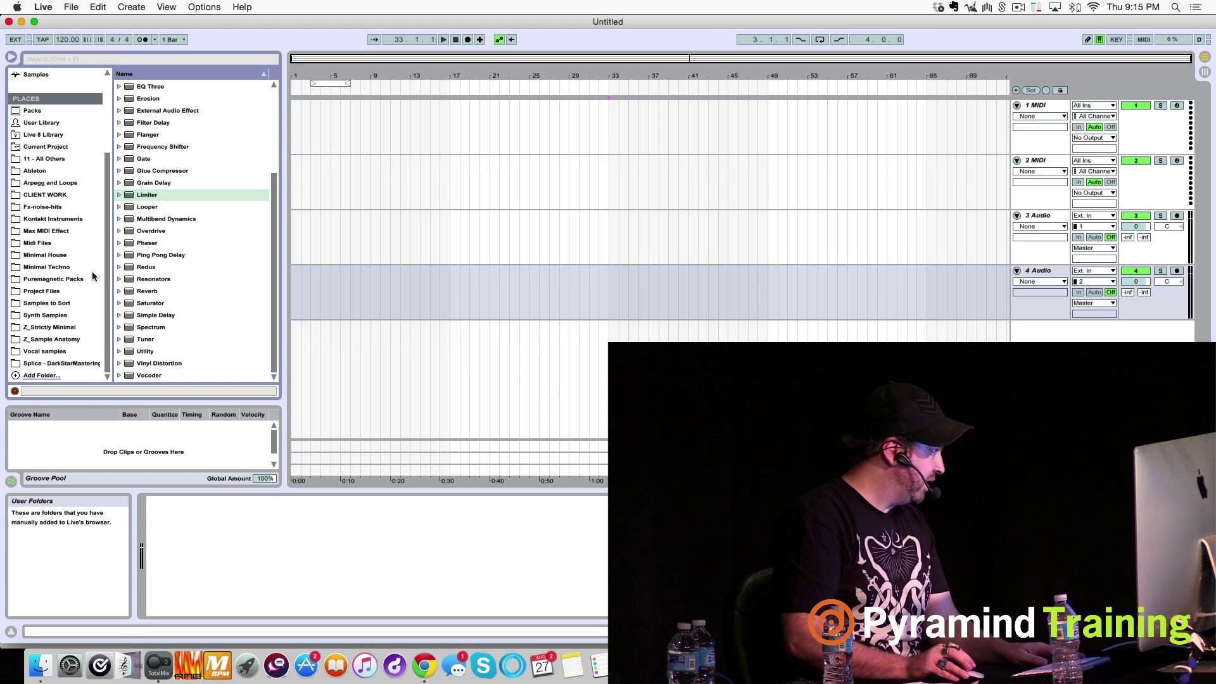
scroll(63, 304, "up", 5)
left_click(55, 216)
scroll(153, 231, "down", 10)
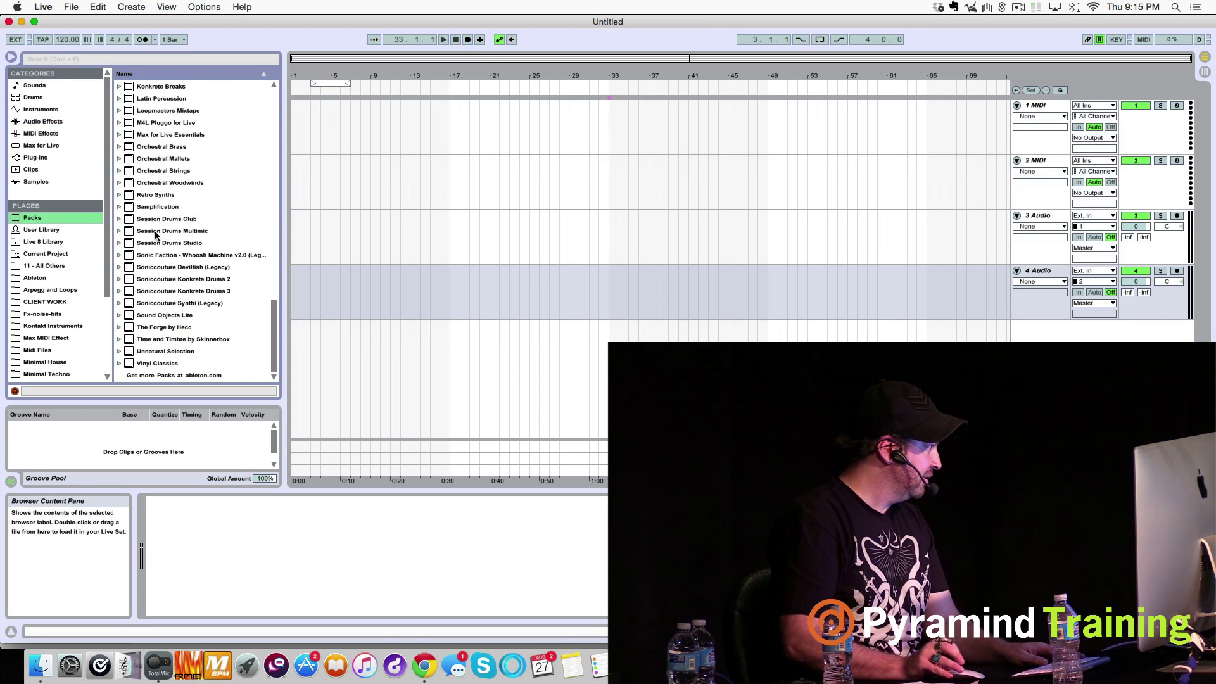
scroll(152, 231, "up", 10)
left_click(130, 123)
scroll(190, 253, "down", 10)
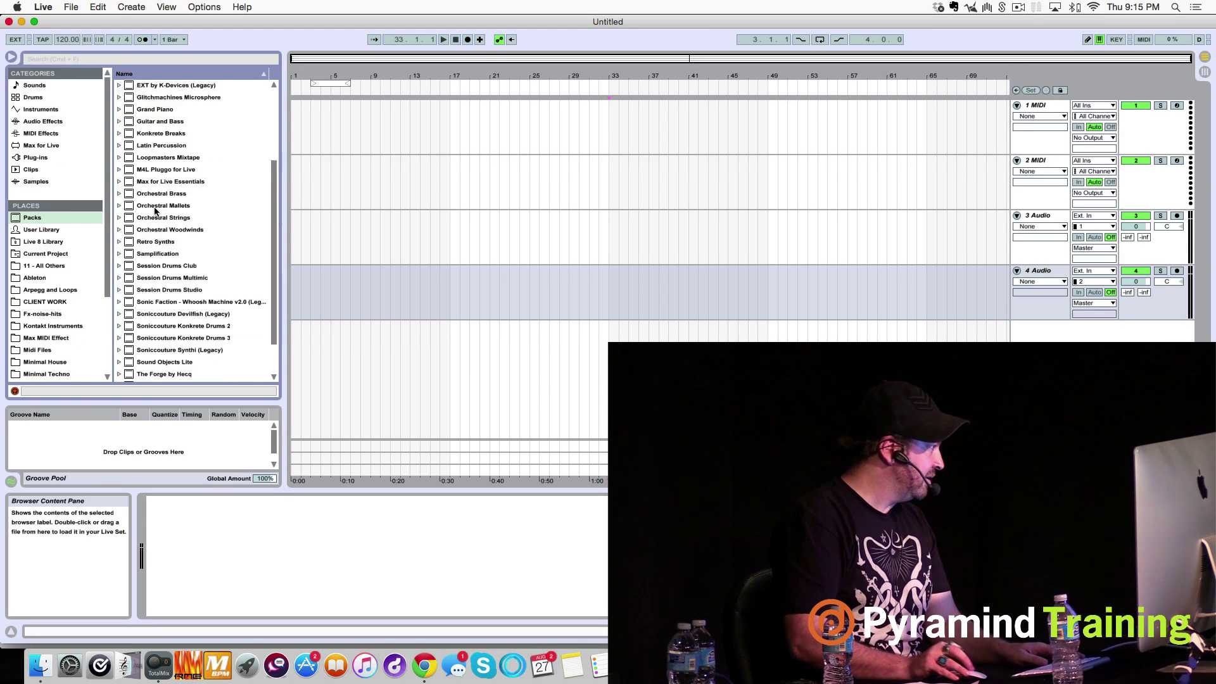
scroll(87, 239, "down", 5)
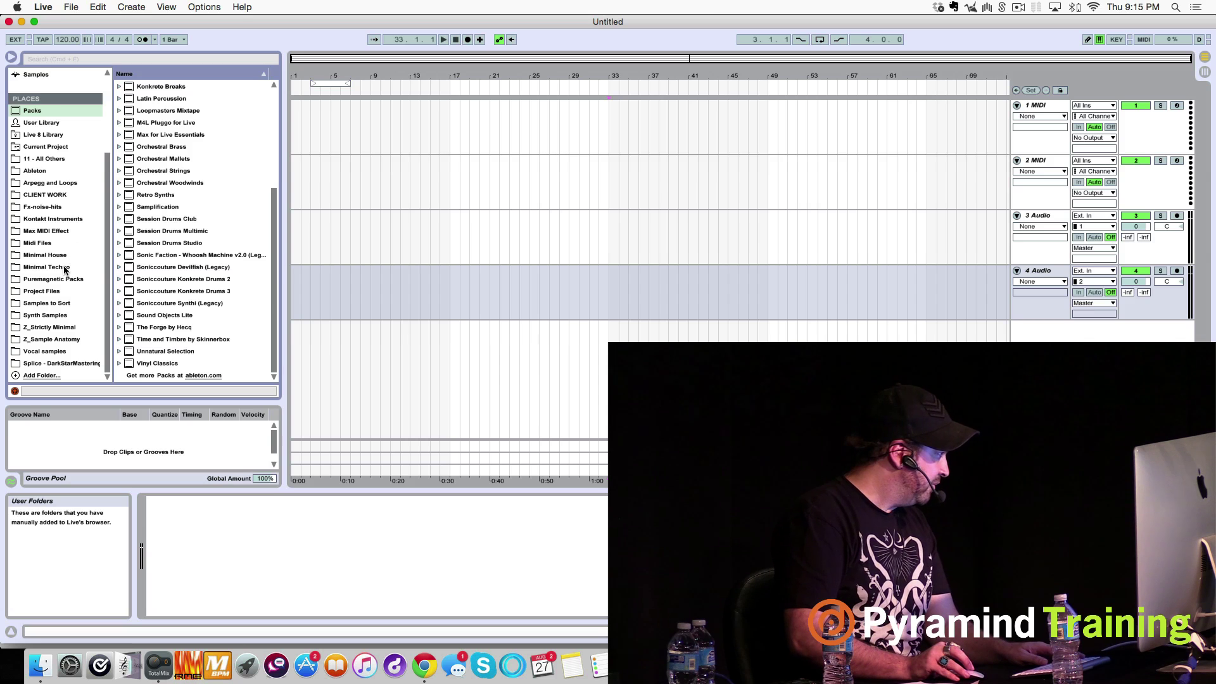
Load Ultimate Ztep Zeq_1_4.amxd from Max MIDI Effect onto the 1 MIDI track.
left_click(55, 234)
left_click(156, 292)
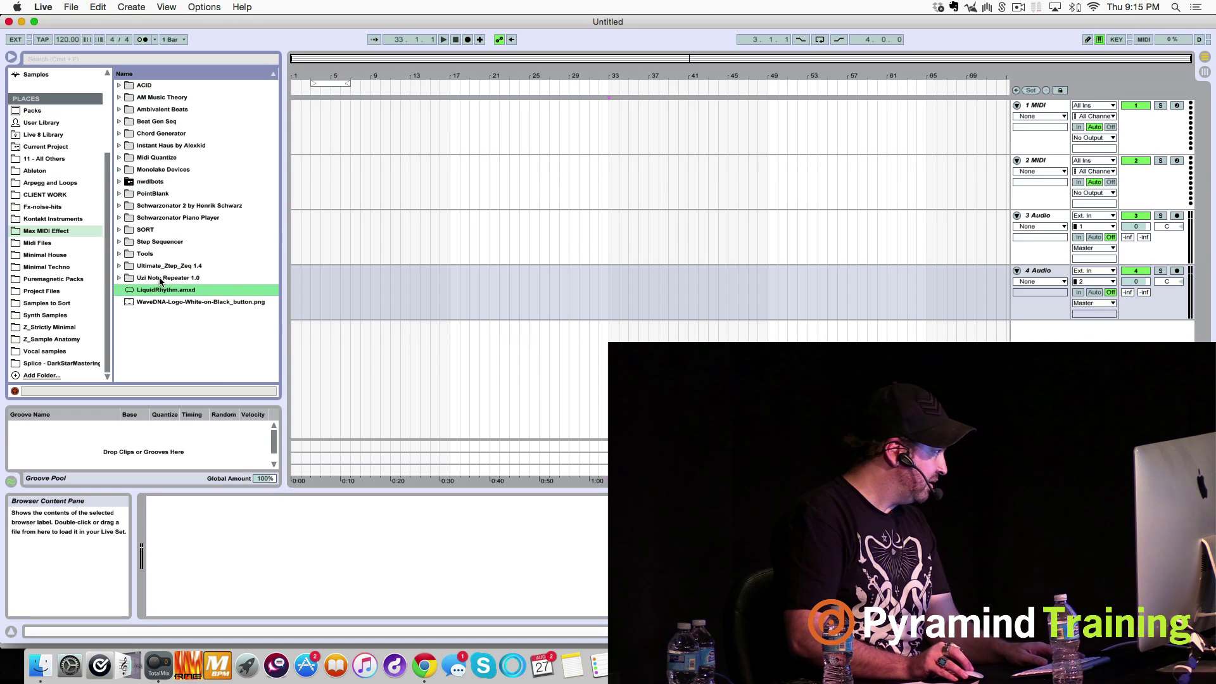
left_click(162, 266)
left_click(120, 266)
left_click(200, 302)
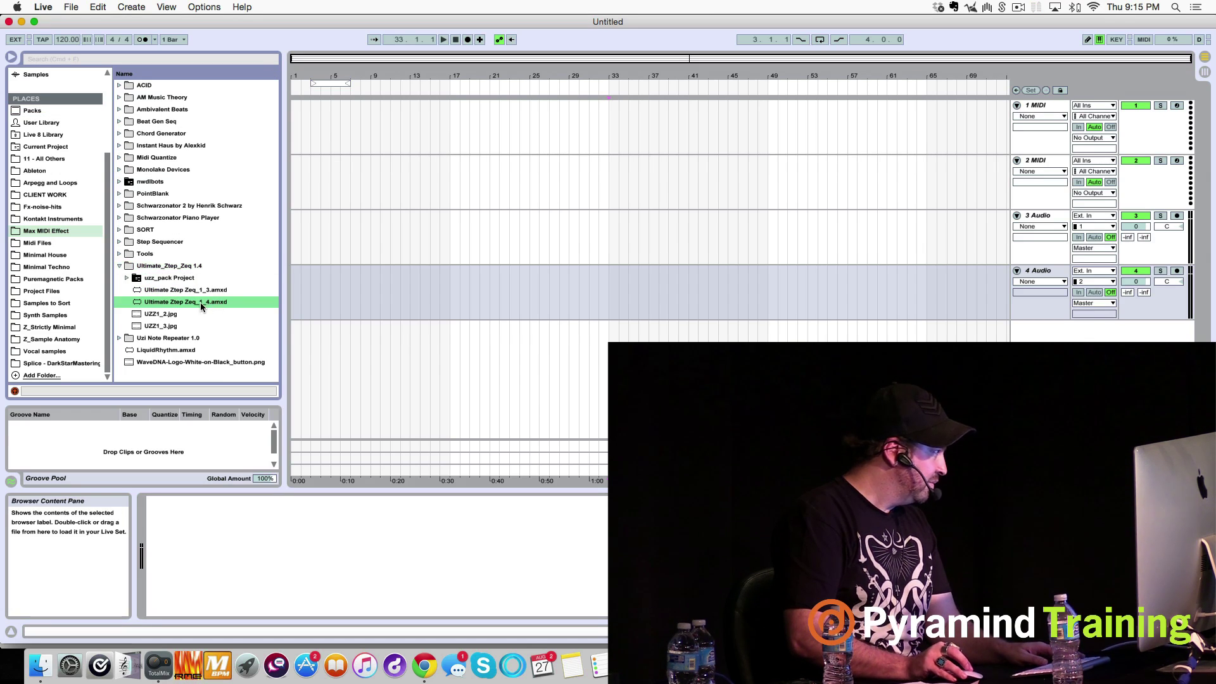
left_click_drag(200, 302, 980, 131)
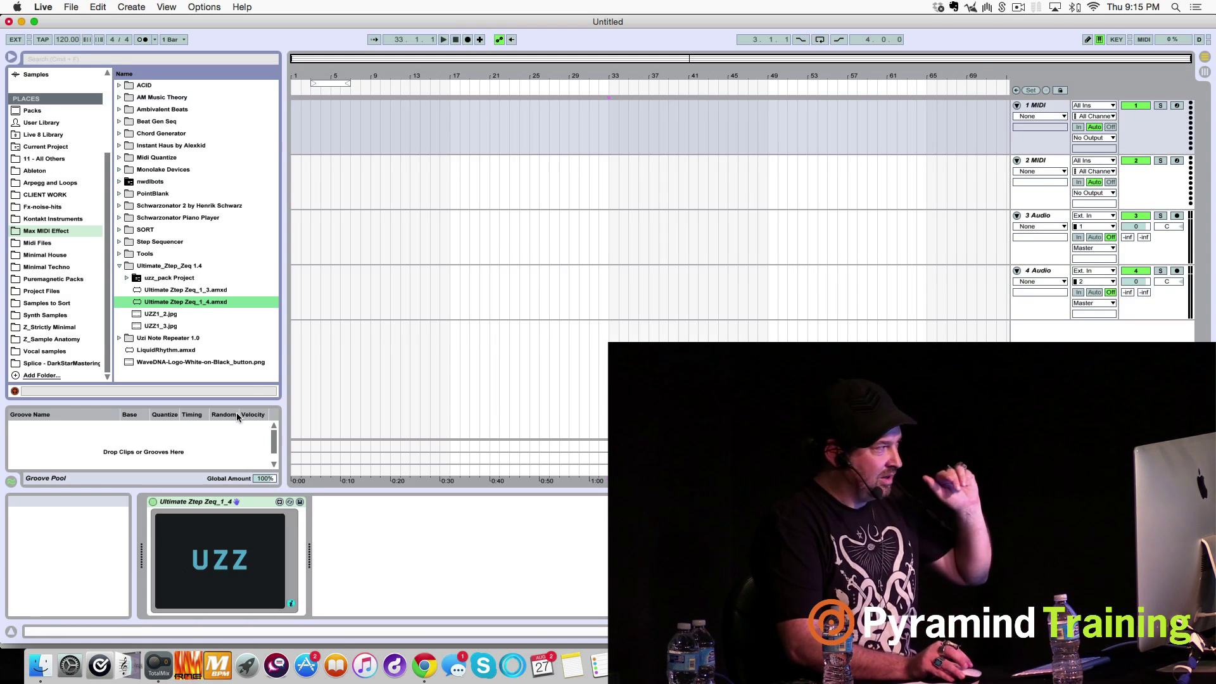
Collapse the Ultimate_Ztep_Zeq folder and expand Plug-ins > VST > Local to list local VST plug-ins.
left_click(118, 266)
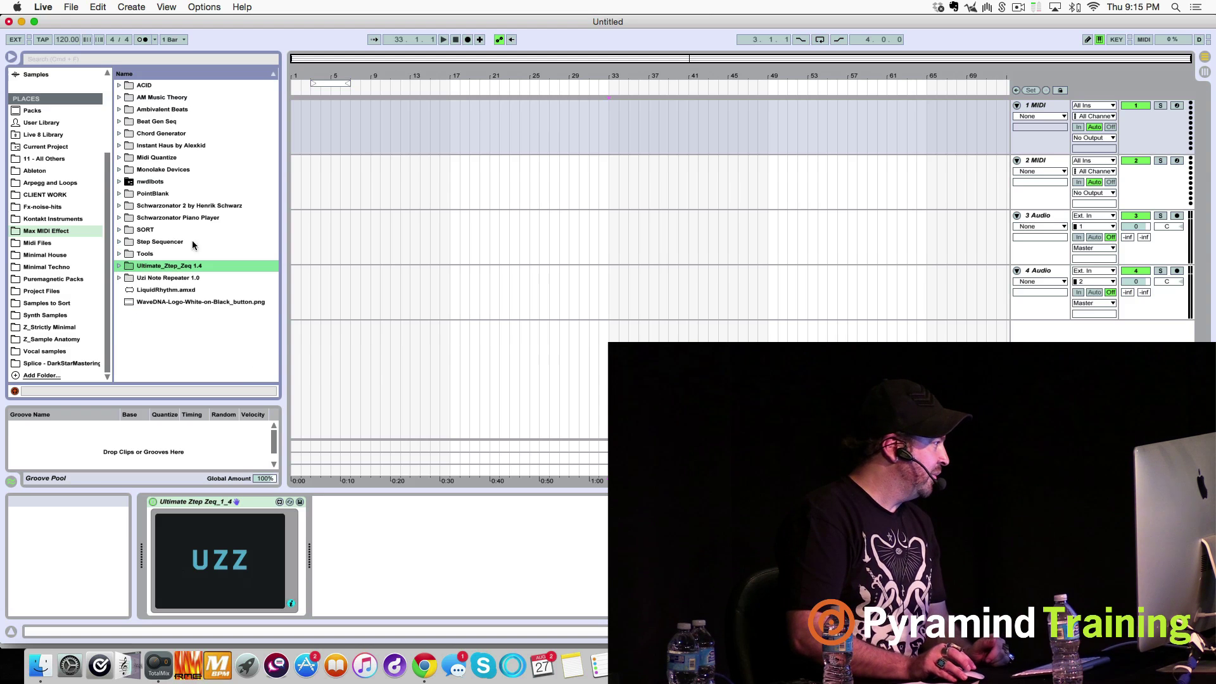
scroll(54, 135, "up", 1)
scroll(54, 135, "up", 5)
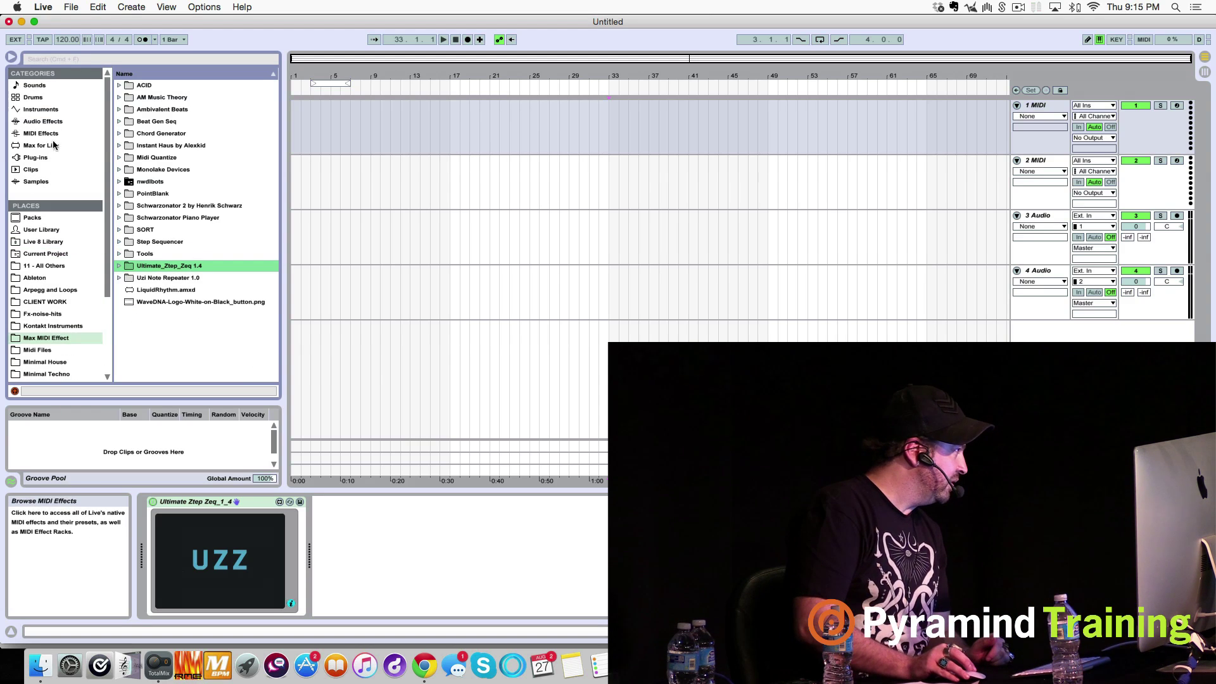
left_click(46, 157)
left_click(119, 96)
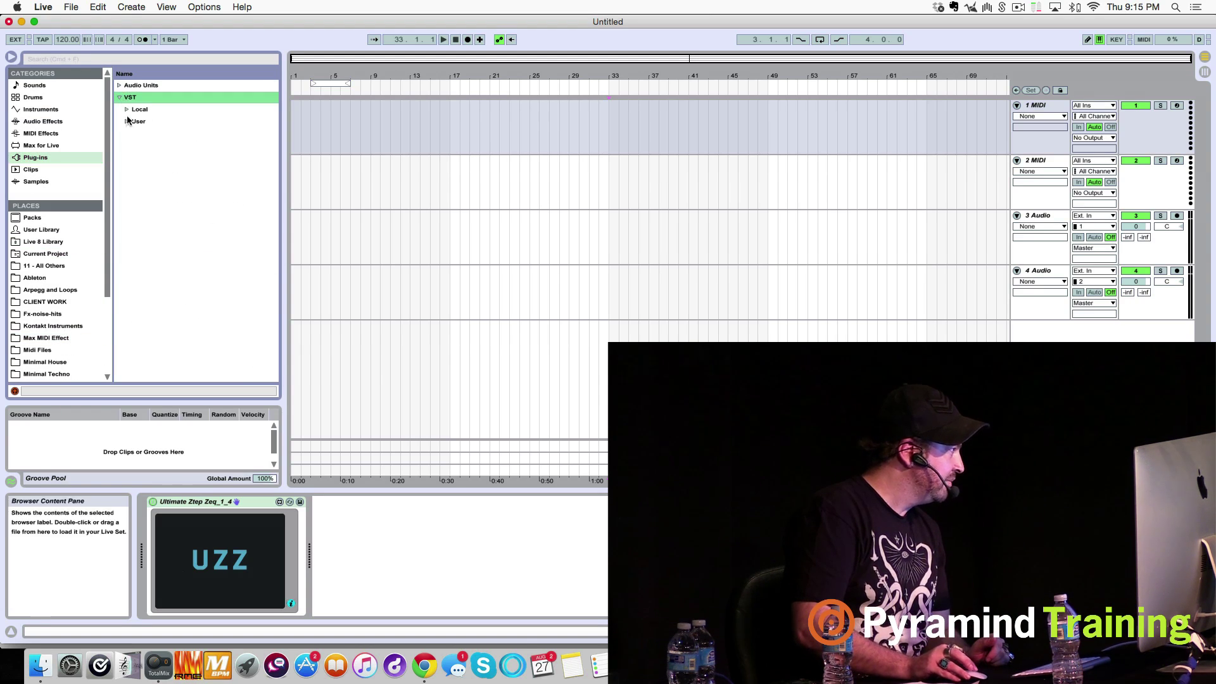
left_click(127, 121)
left_click(126, 109)
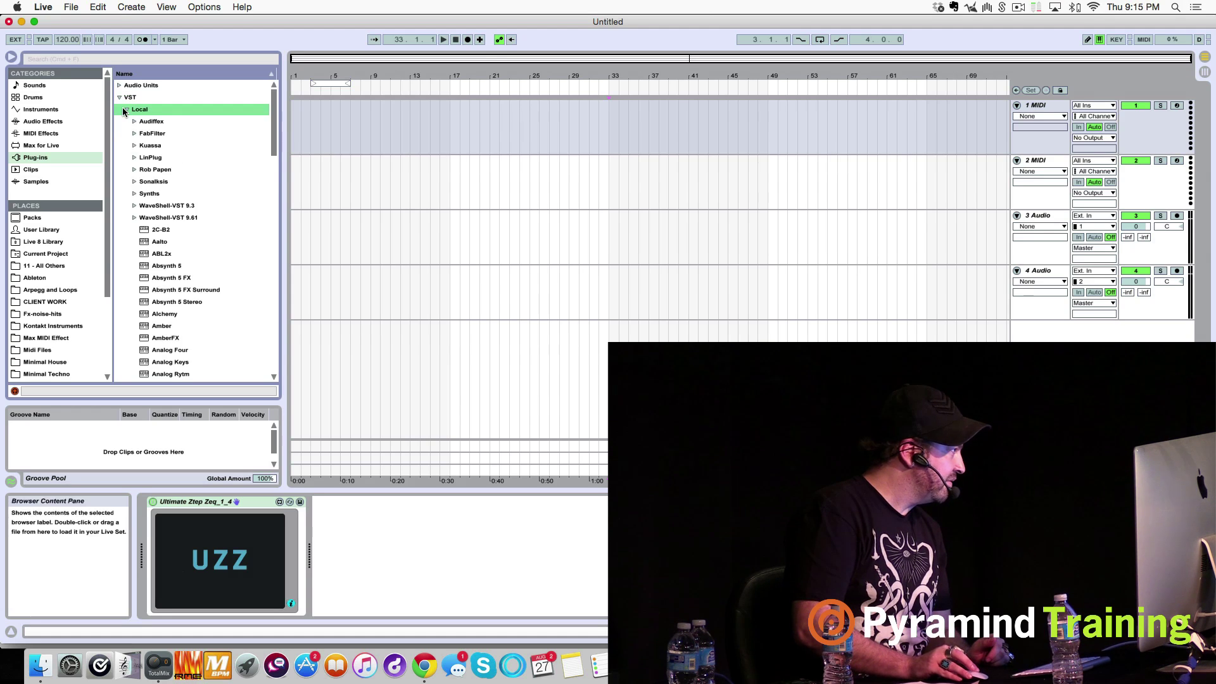
scroll(234, 163, "down", 2)
scroll(271, 133, "down", 4)
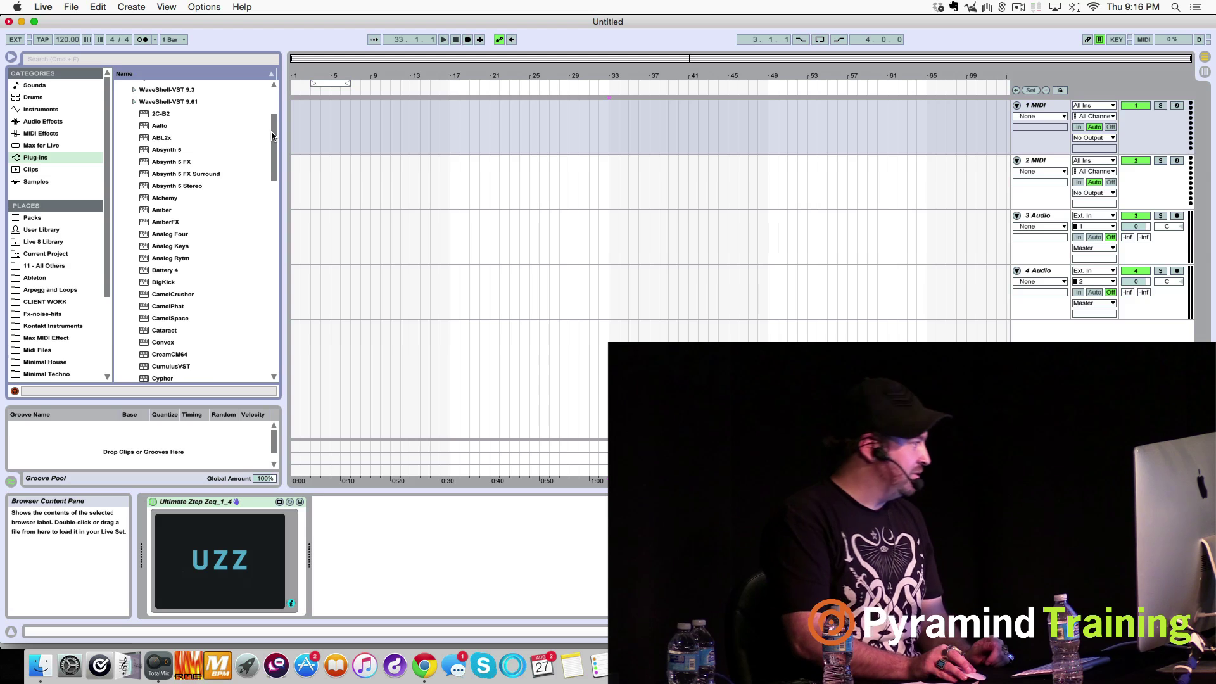
left_click_drag(272, 135, 277, 213)
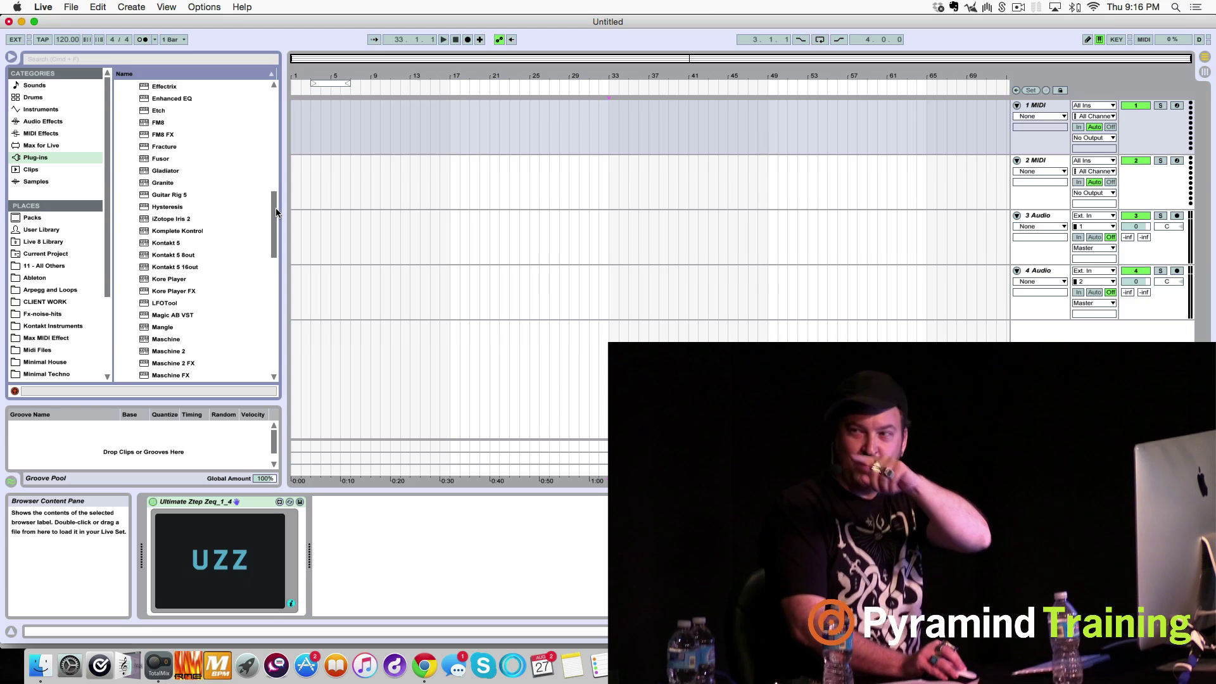
left_click_drag(276, 212, 274, 214)
Add iZotope Iris 2 to track 1 after Ultimate Ztep Zeq and close its window.
left_click_drag(171, 191, 421, 537)
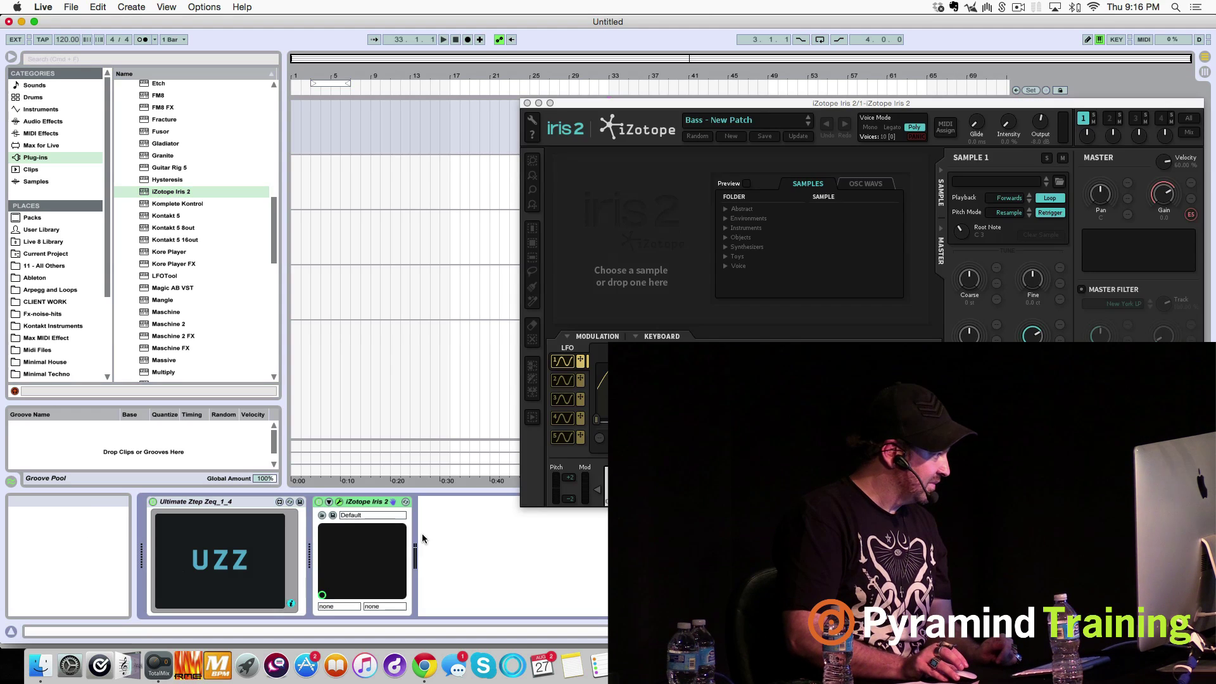
left_click(527, 102)
scroll(164, 186, "down", 1)
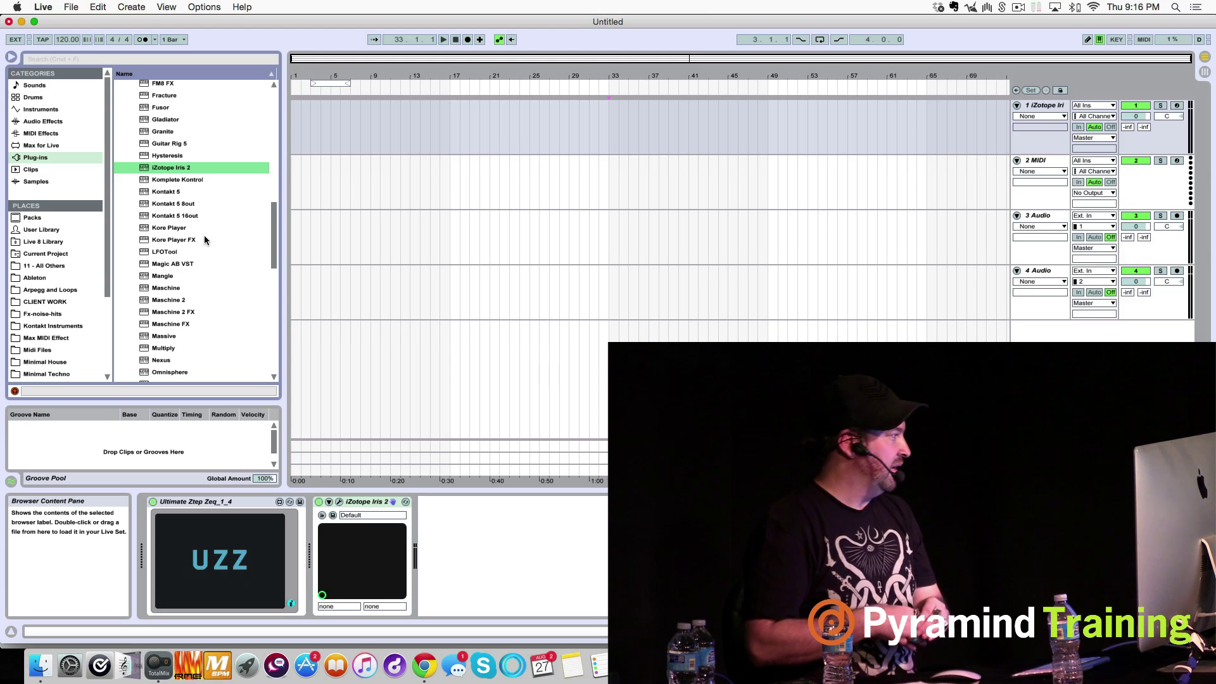
Load Reaktor5 from the plug-in list onto the 2 MIDI track.
scroll(204, 236, "down", 4)
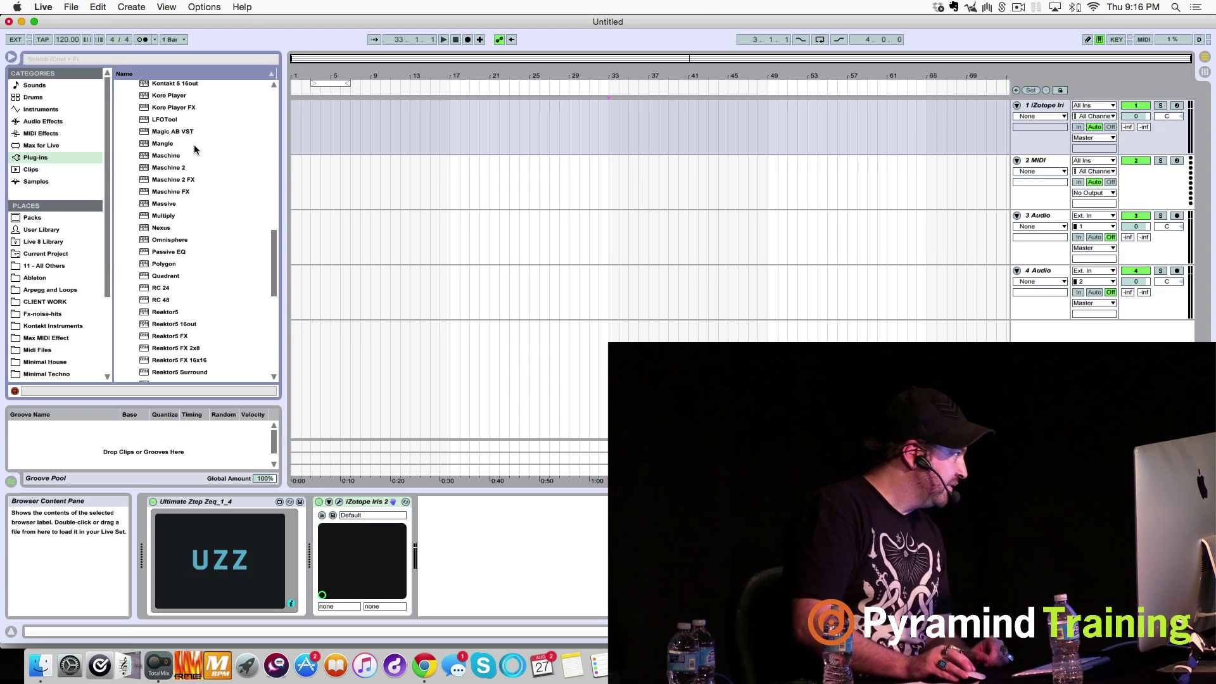
scroll(200, 161, "down", 4)
left_click(192, 216)
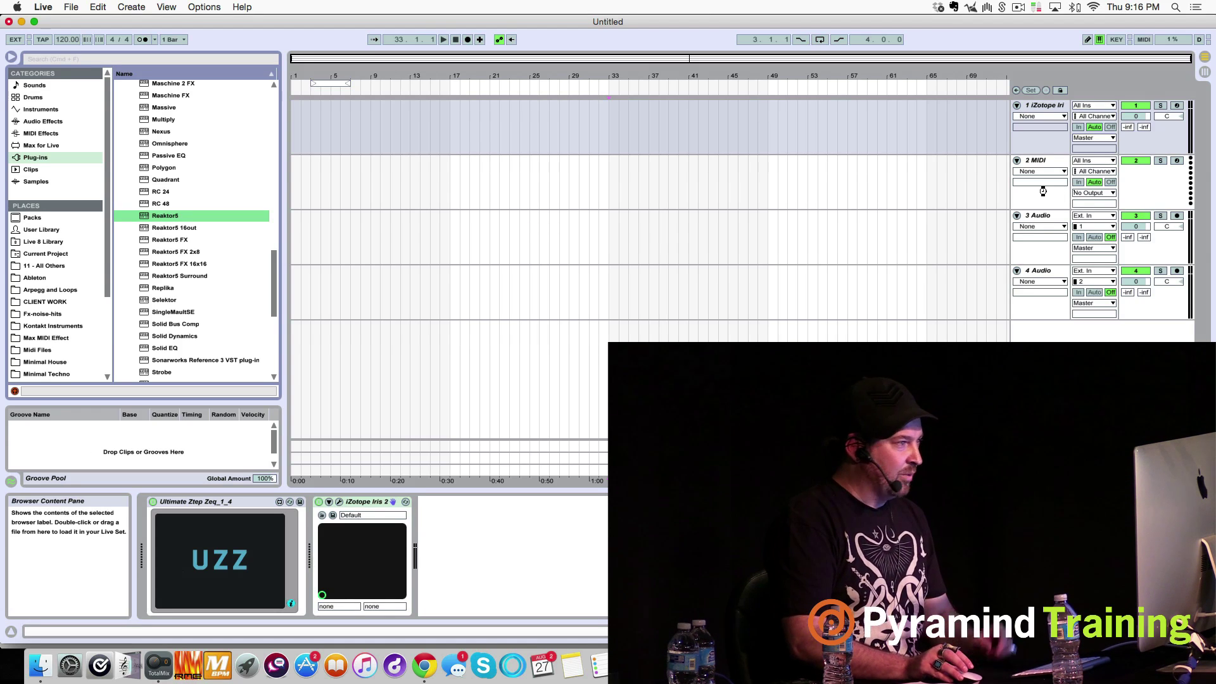
left_click_drag(1043, 191, 1043, 191)
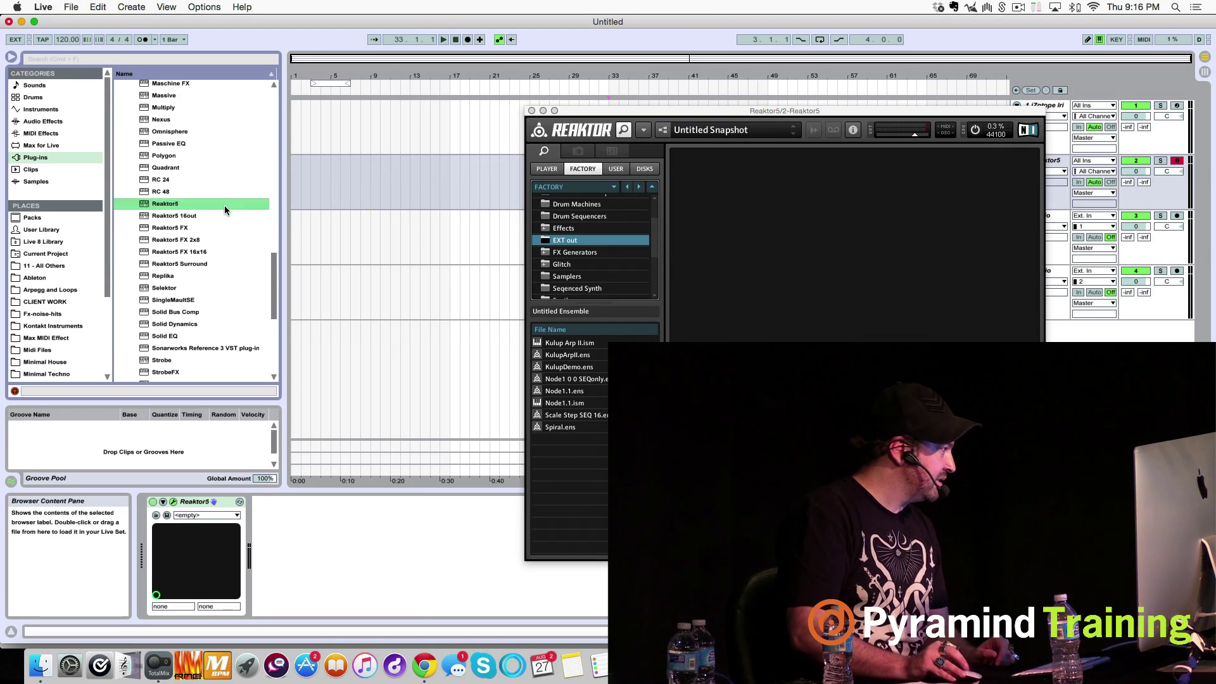
Add EQ Eight after Reaktor5 on track 2 and close the Reaktor5 window.
left_click(35, 157)
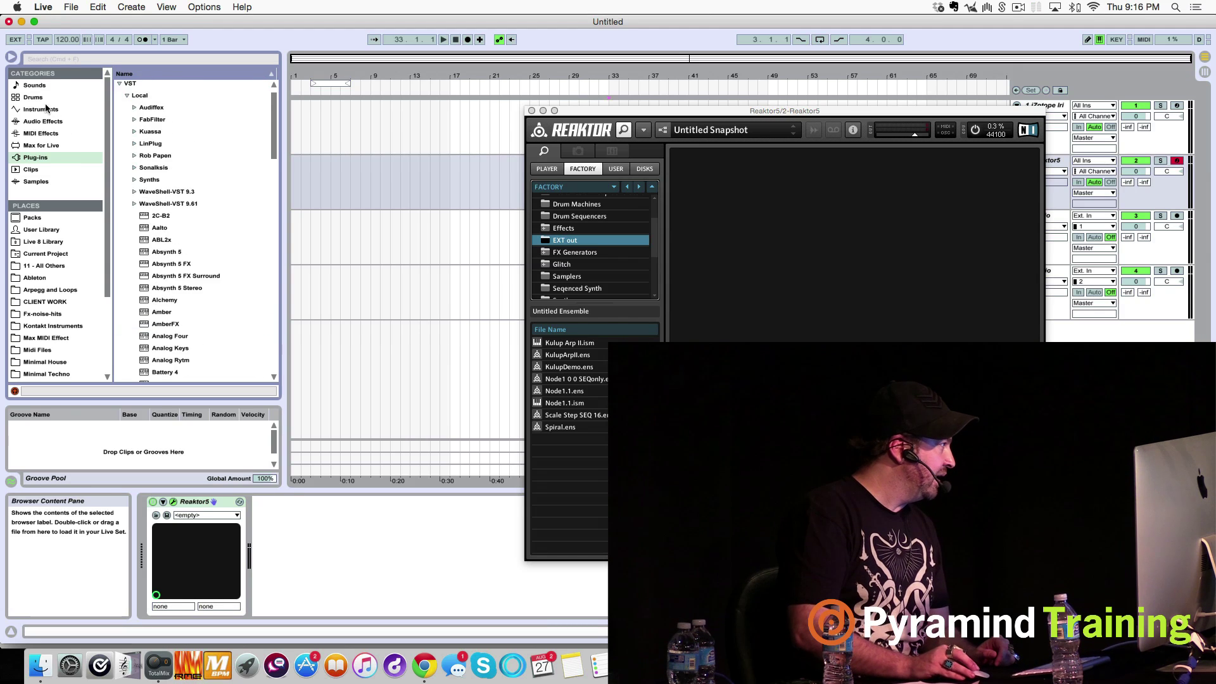
left_click(43, 121)
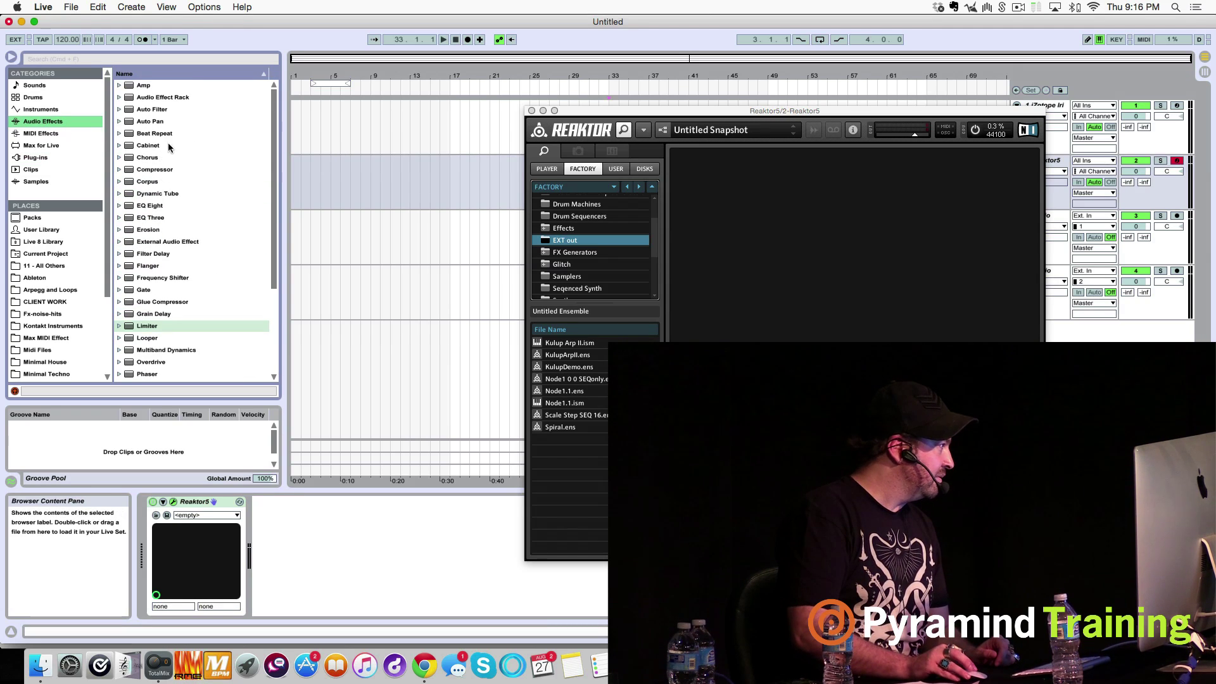
left_click_drag(150, 206, 358, 512)
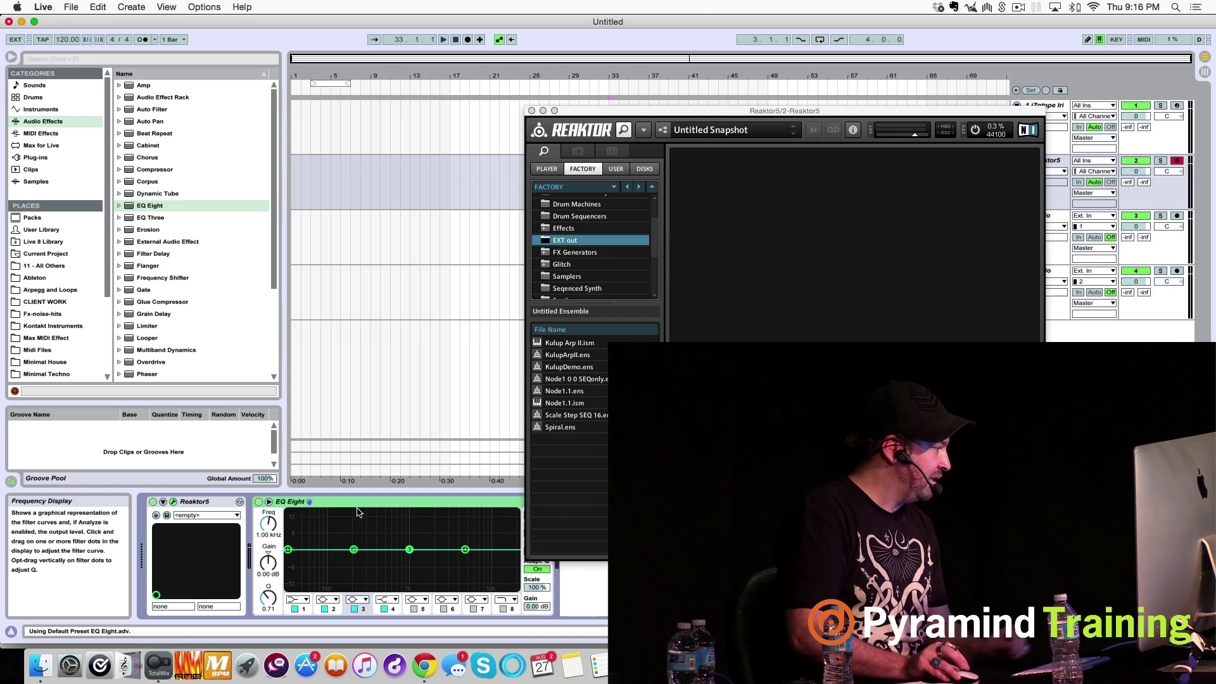
left_click(532, 110)
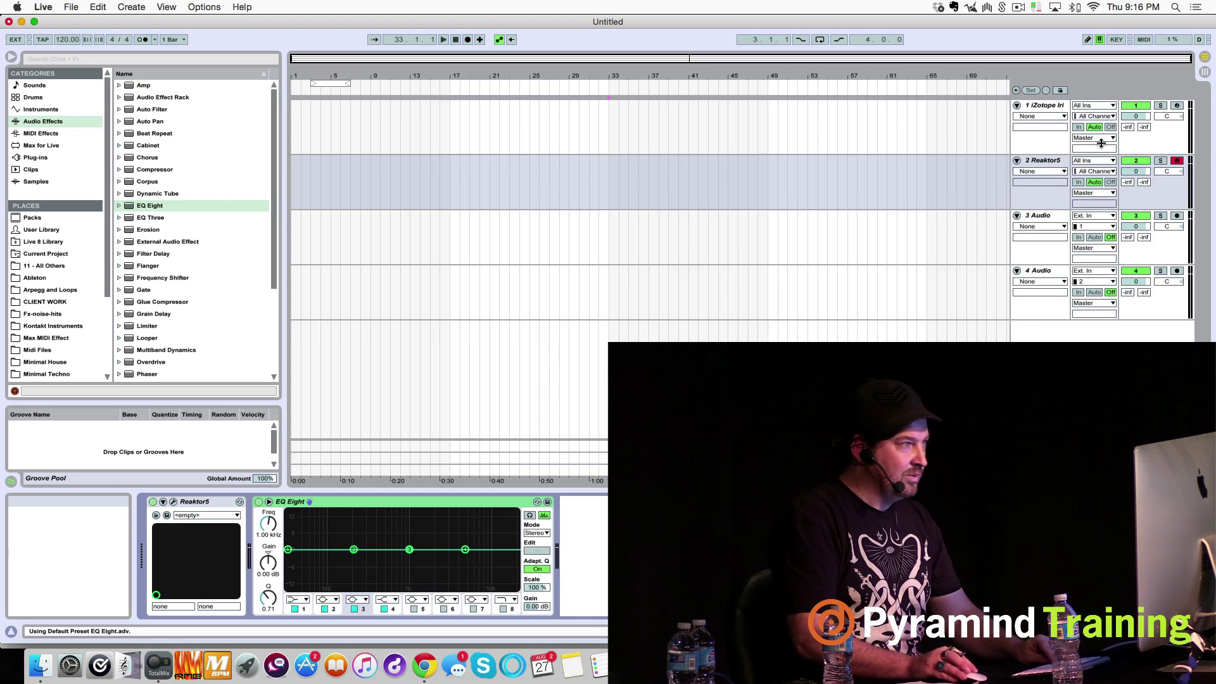
left_click(1101, 143)
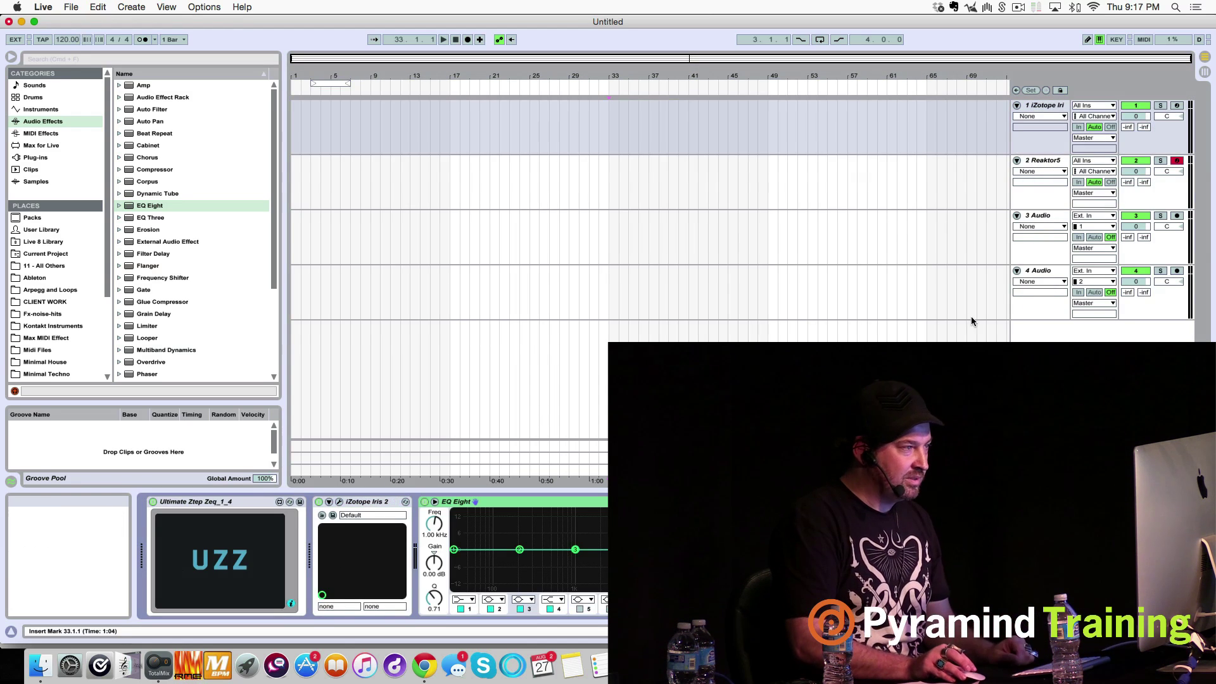
key("Down")
scroll(213, 286, "down", 1)
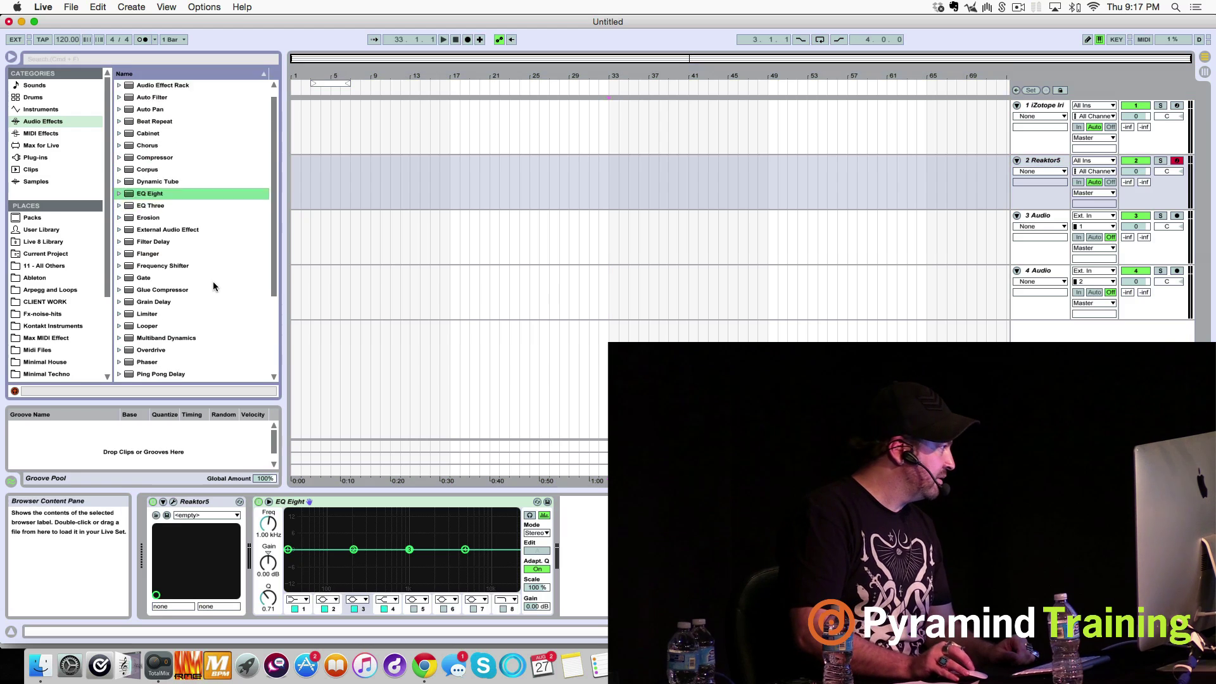
scroll(213, 287, "down", 3)
Load LFOTool onto the Reaktor5 track after EQ Eight and close its window.
left_click(48, 157)
scroll(187, 216, "down", 6)
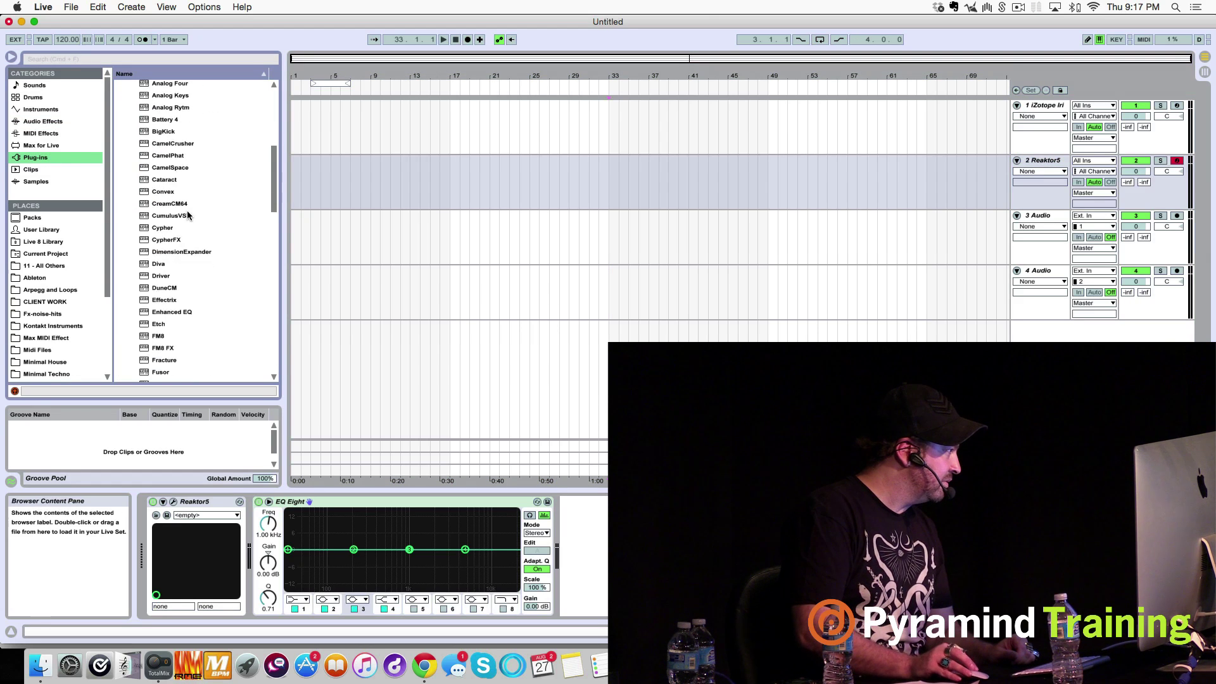
scroll(188, 216, "down", 7)
left_click(166, 253)
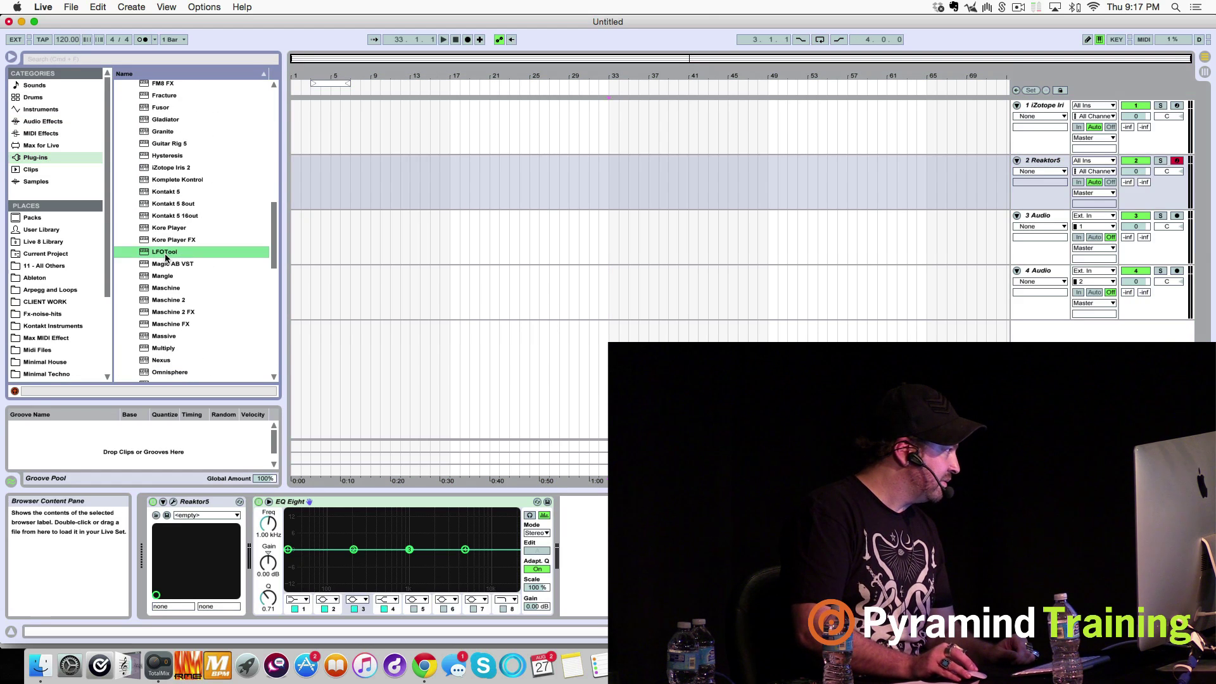
left_click_drag(158, 256, 564, 551)
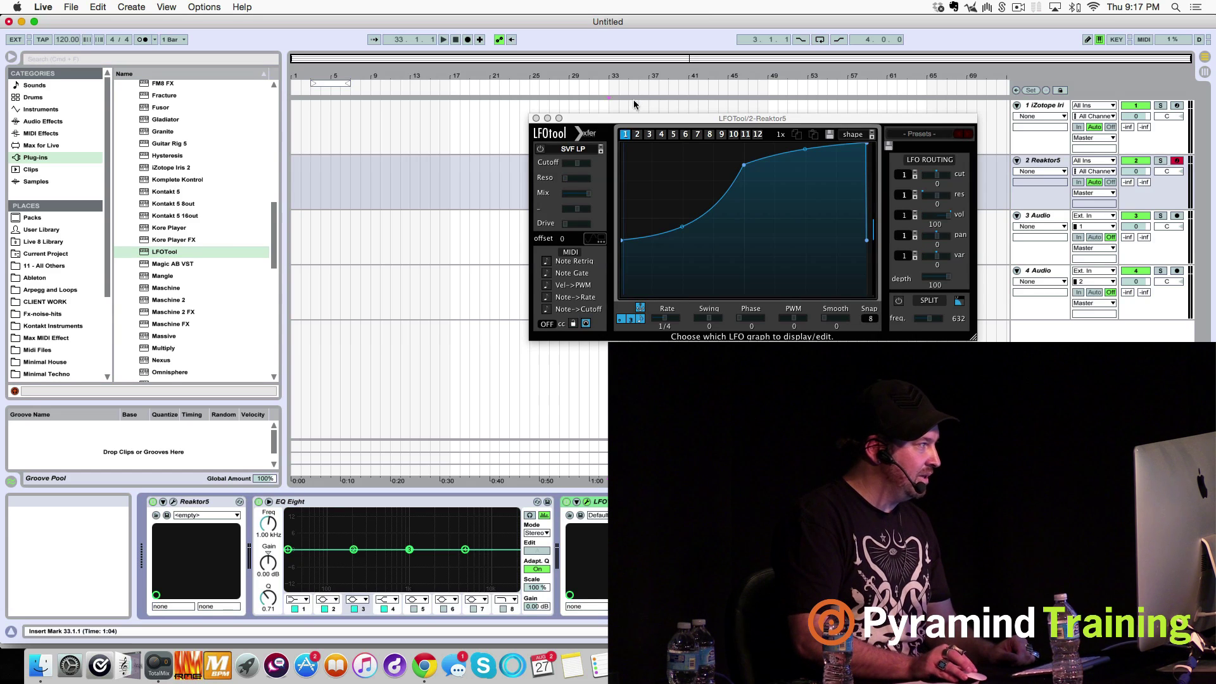
left_click(536, 117)
left_click(1044, 106)
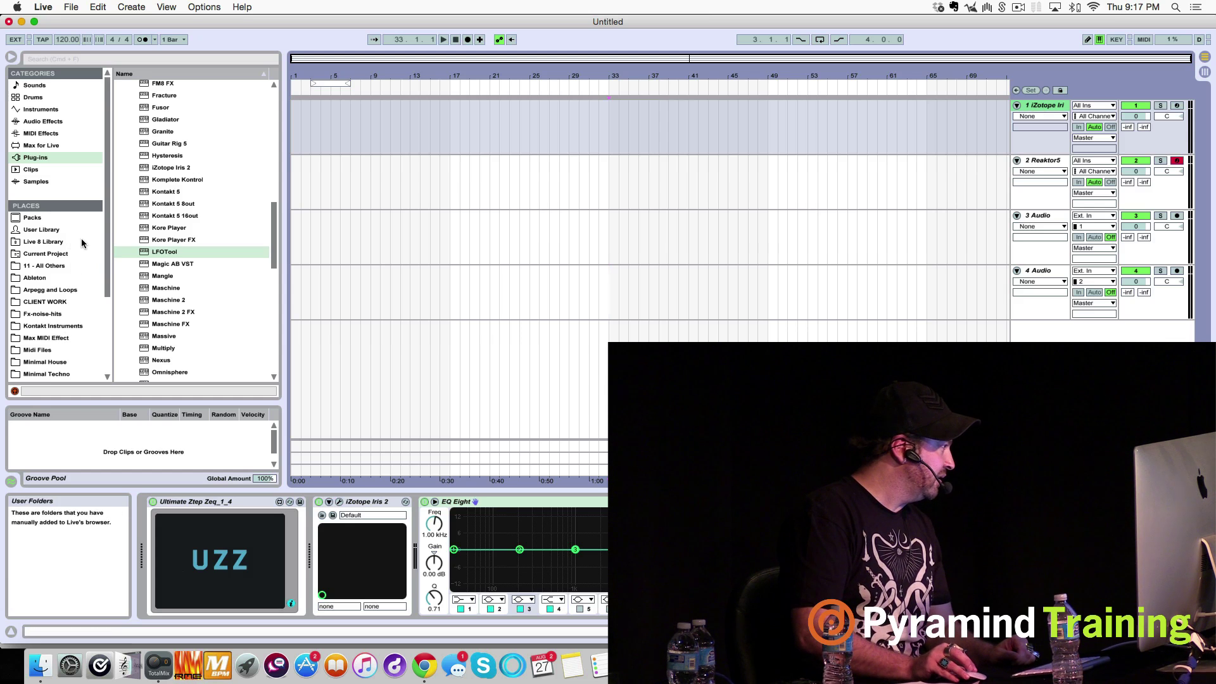
Browse the Packs' Arpegg and Loops, Minimal Techno and drums folders.
left_click(66, 221)
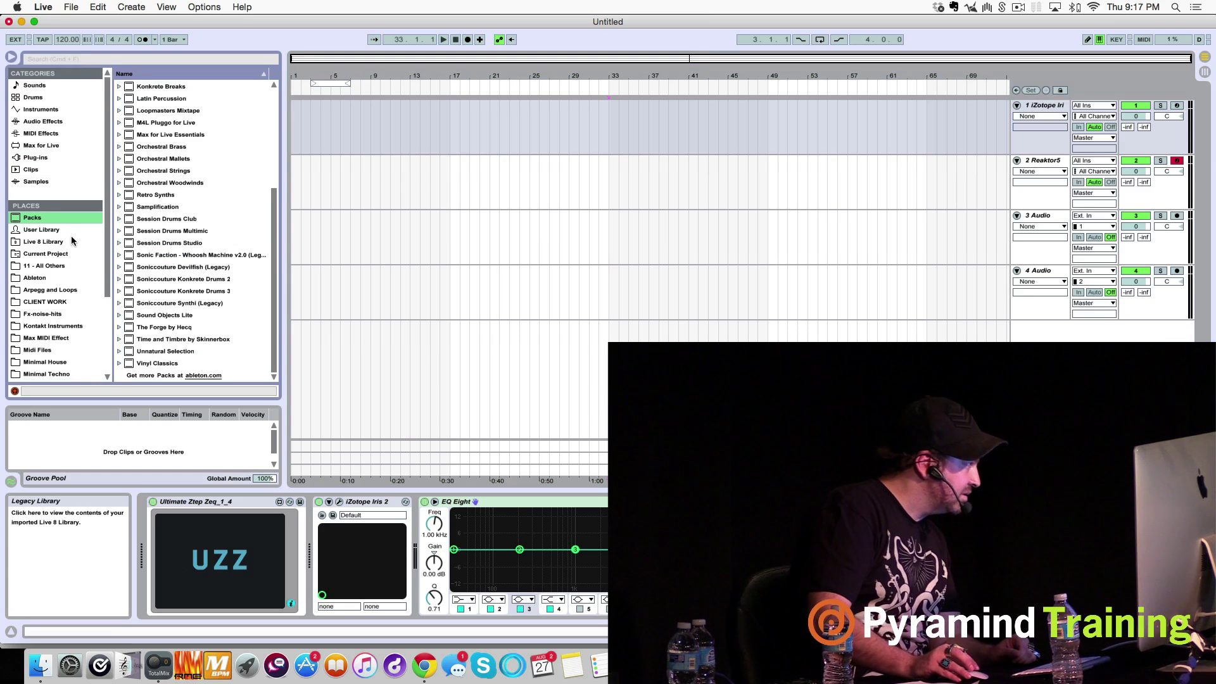
scroll(69, 260, "down", 3)
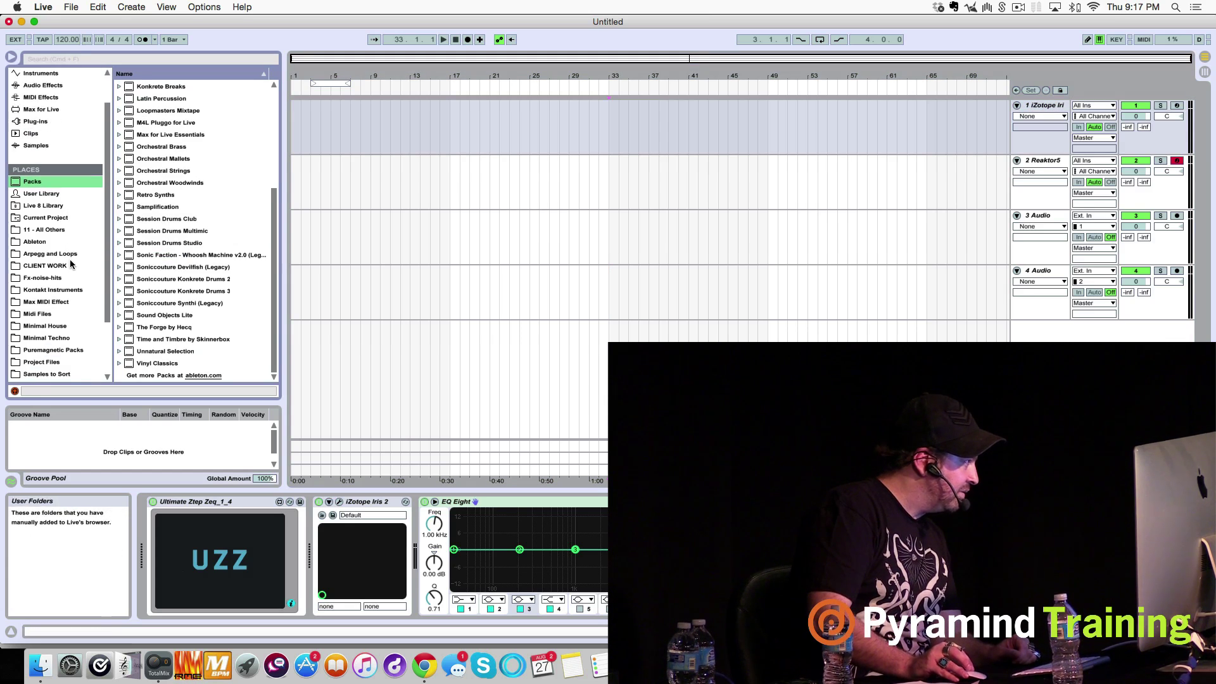
left_click(70, 253)
double_click(162, 290)
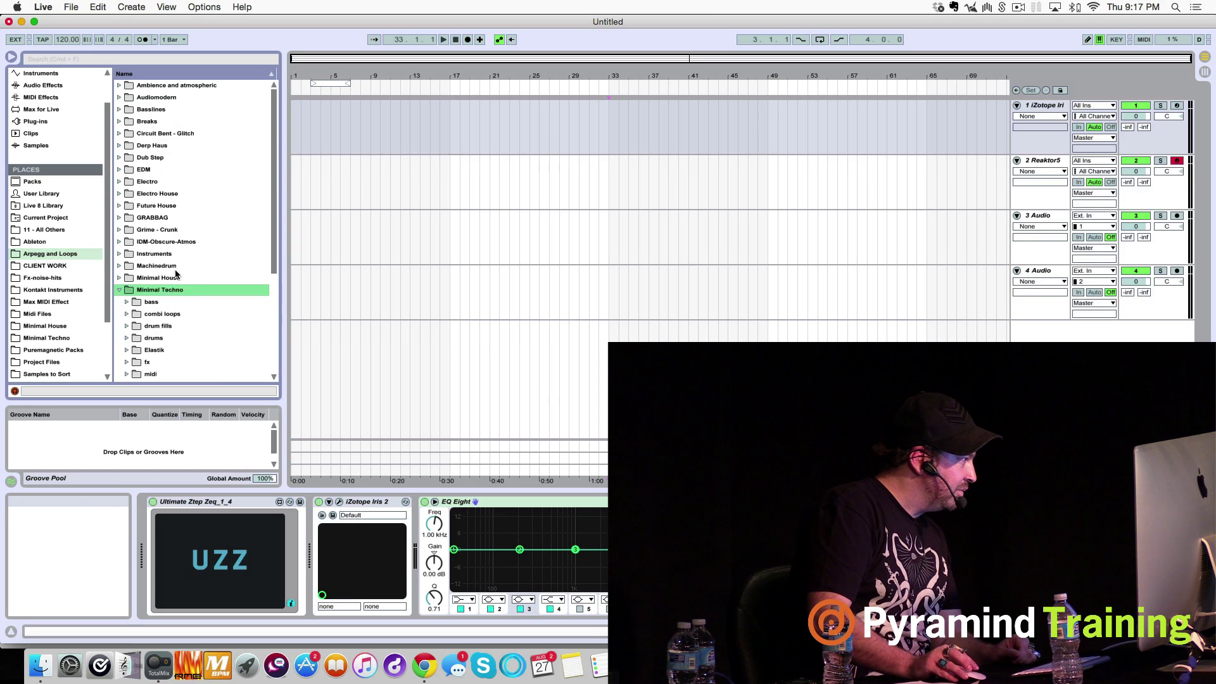
double_click(175, 252)
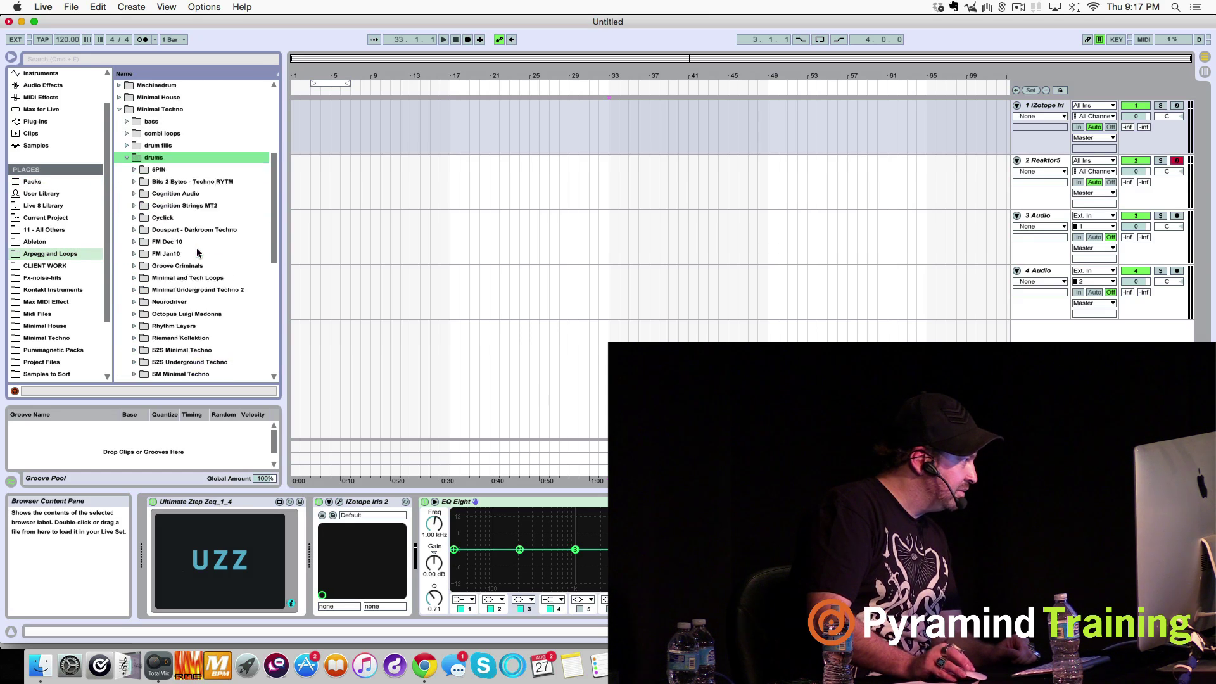
scroll(57, 272, "down", 3)
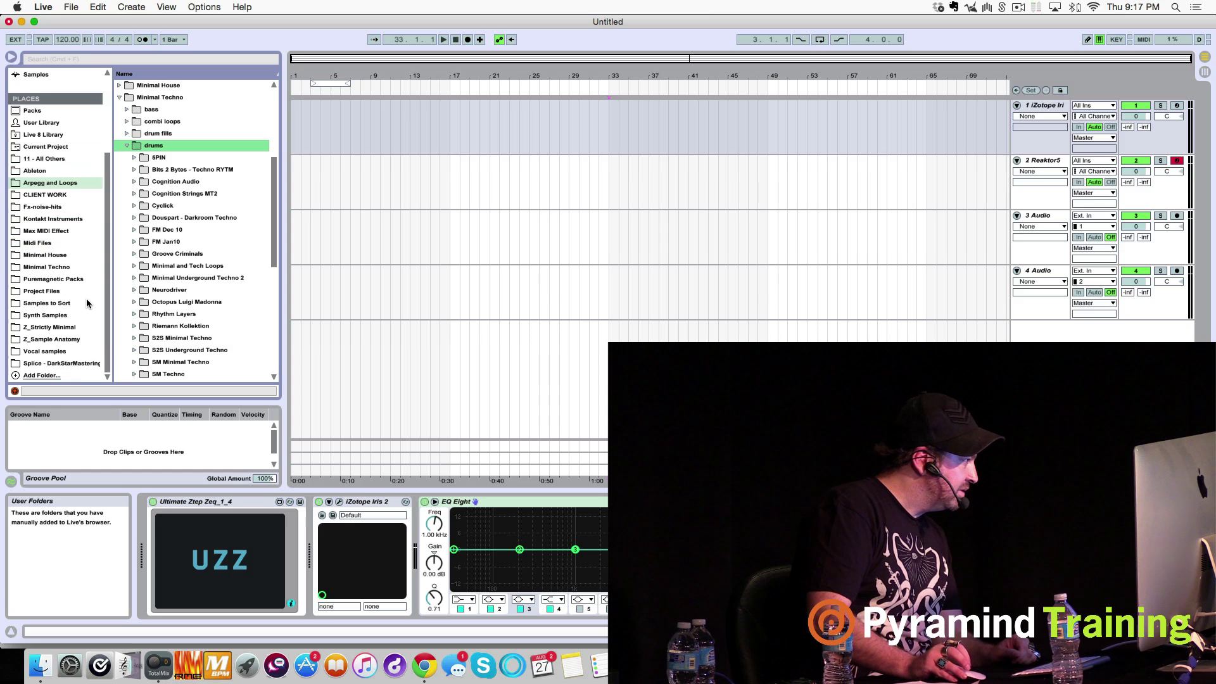
Open Z_Strictly Minimal > MUT_Wav_Loops > MUT_DrumLoops and preview MUT_127_Full_Loops_01 and Kickloops 01-02.
left_click(52, 328)
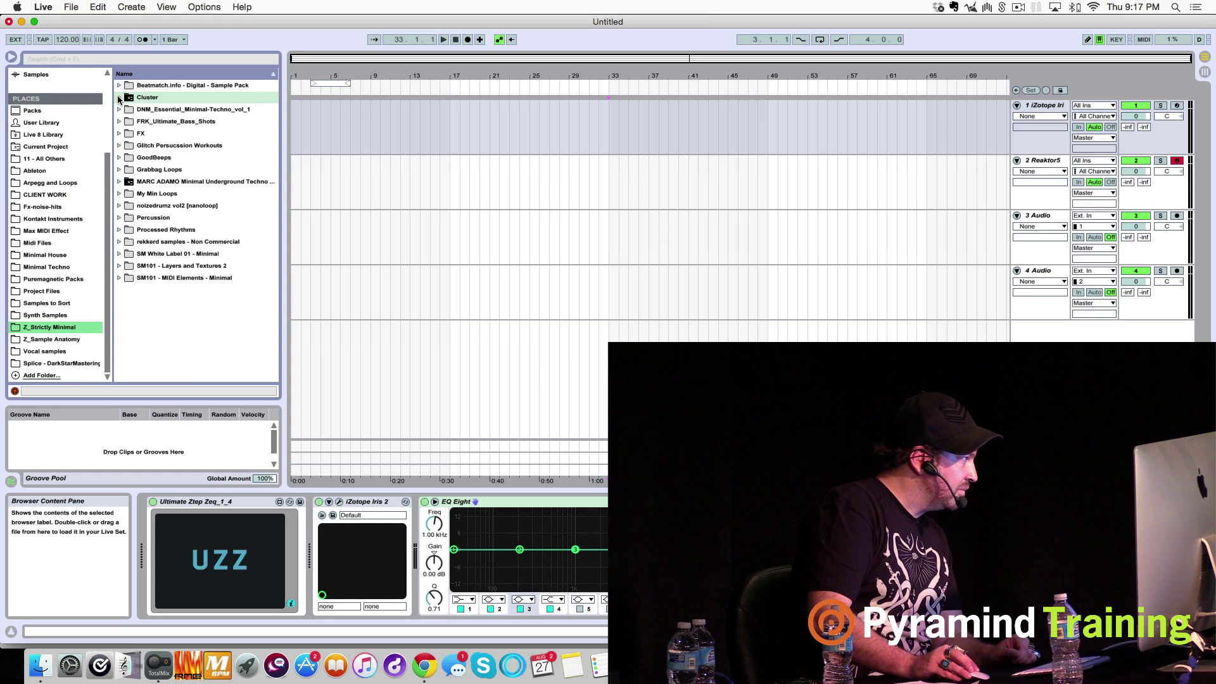
left_click(119, 182)
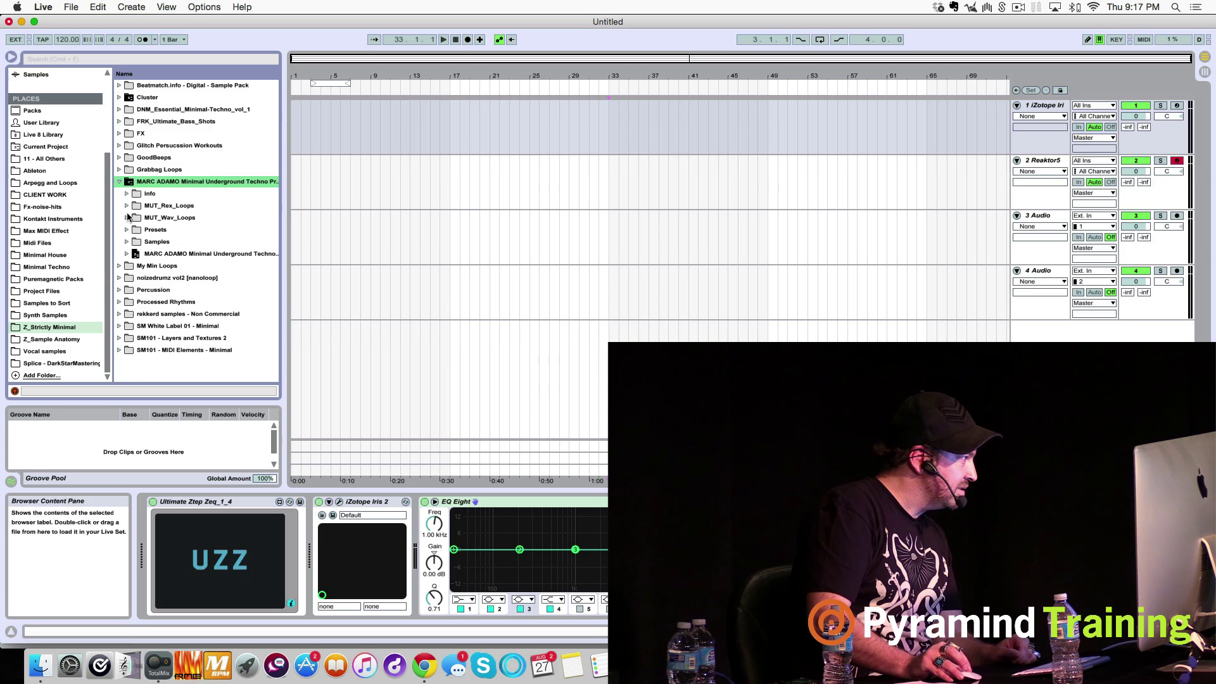
left_click(127, 217)
left_click(134, 242)
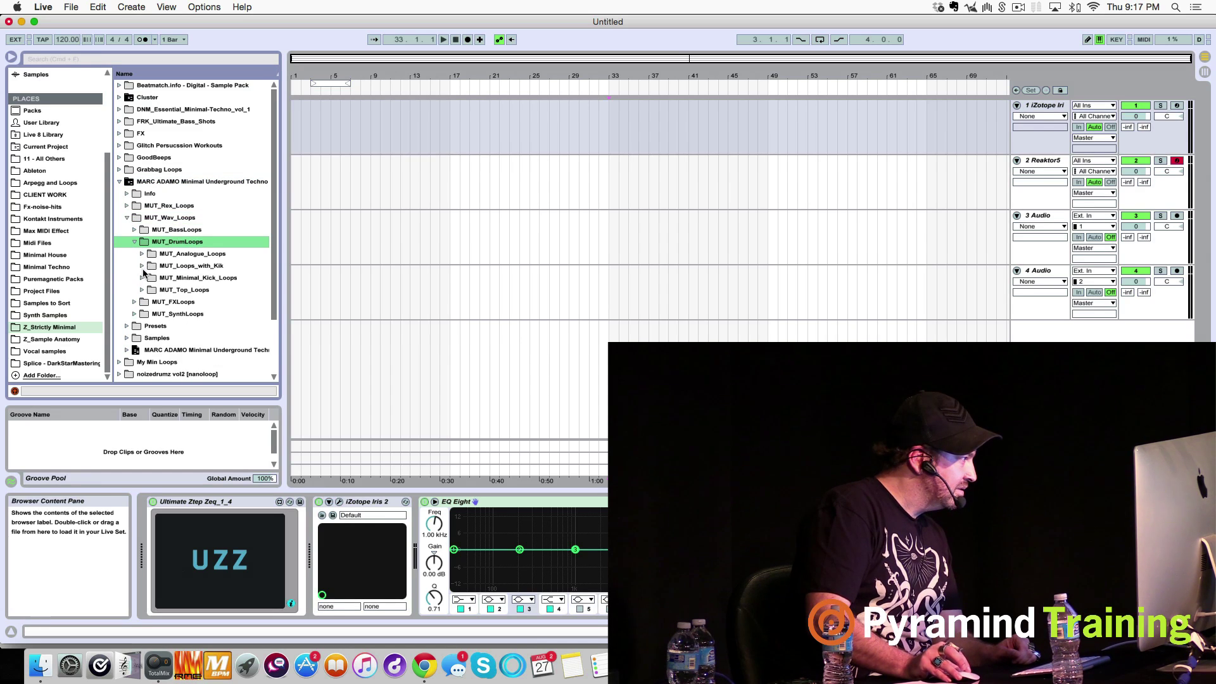
left_click(142, 265)
left_click(161, 278)
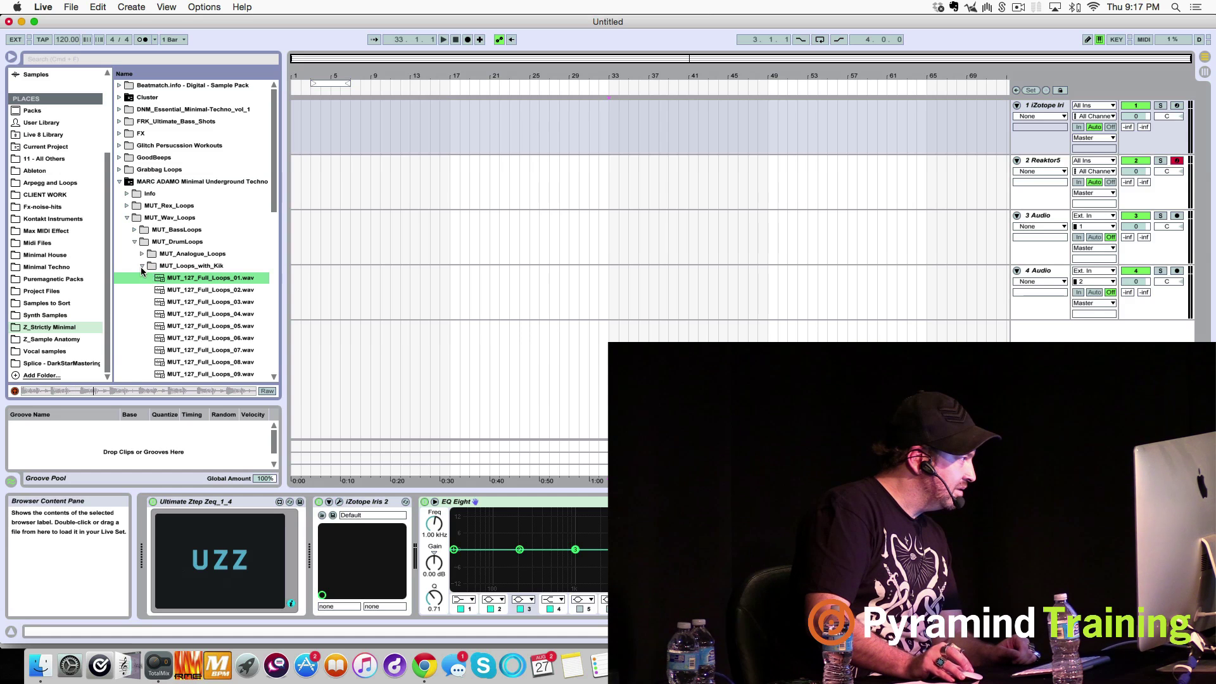
left_click(141, 266)
left_click(142, 278)
left_click(160, 290)
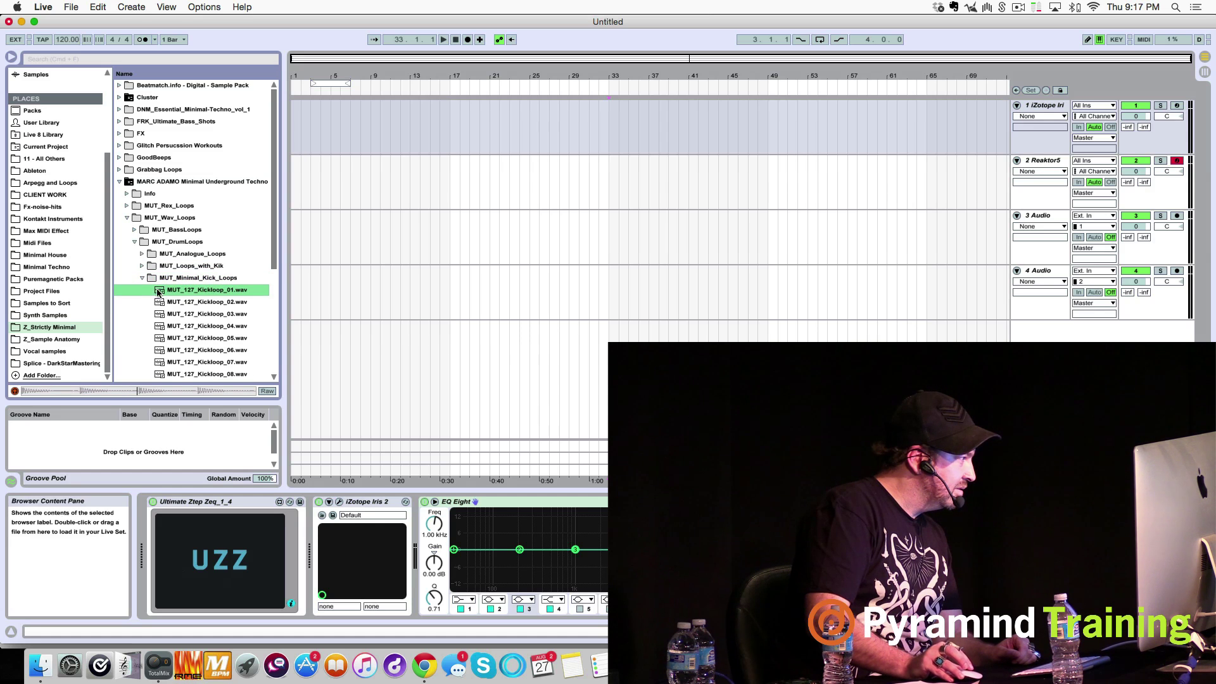
left_click(207, 303)
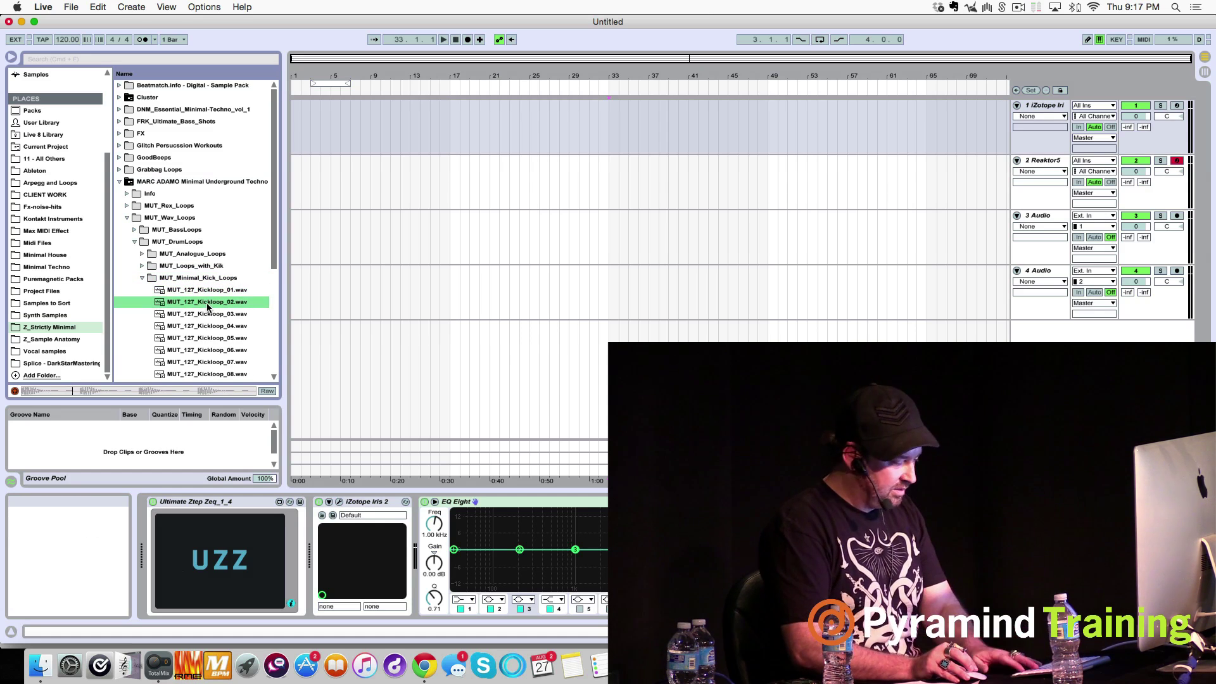
Step through and audition the MUT kick loops and a full MUT_Loops_with_Kik drum loop.
key("Down")
scroll(215, 285, "down", 3)
key("Down")
key("Down")
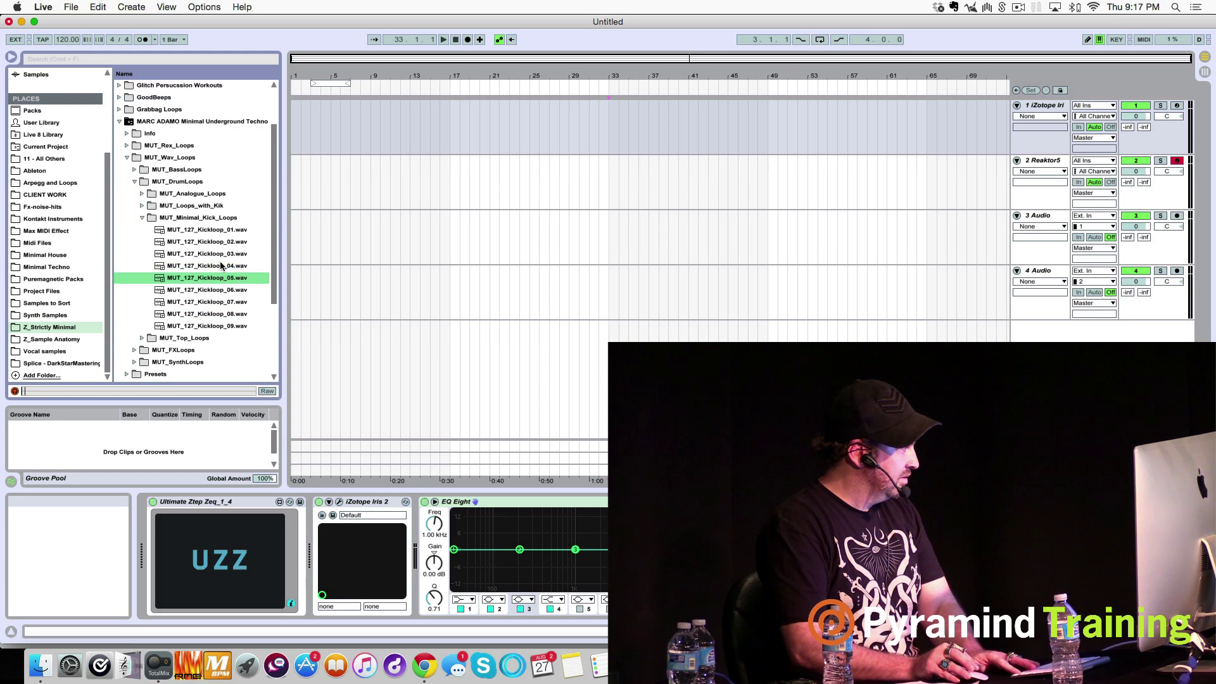
key("Down")
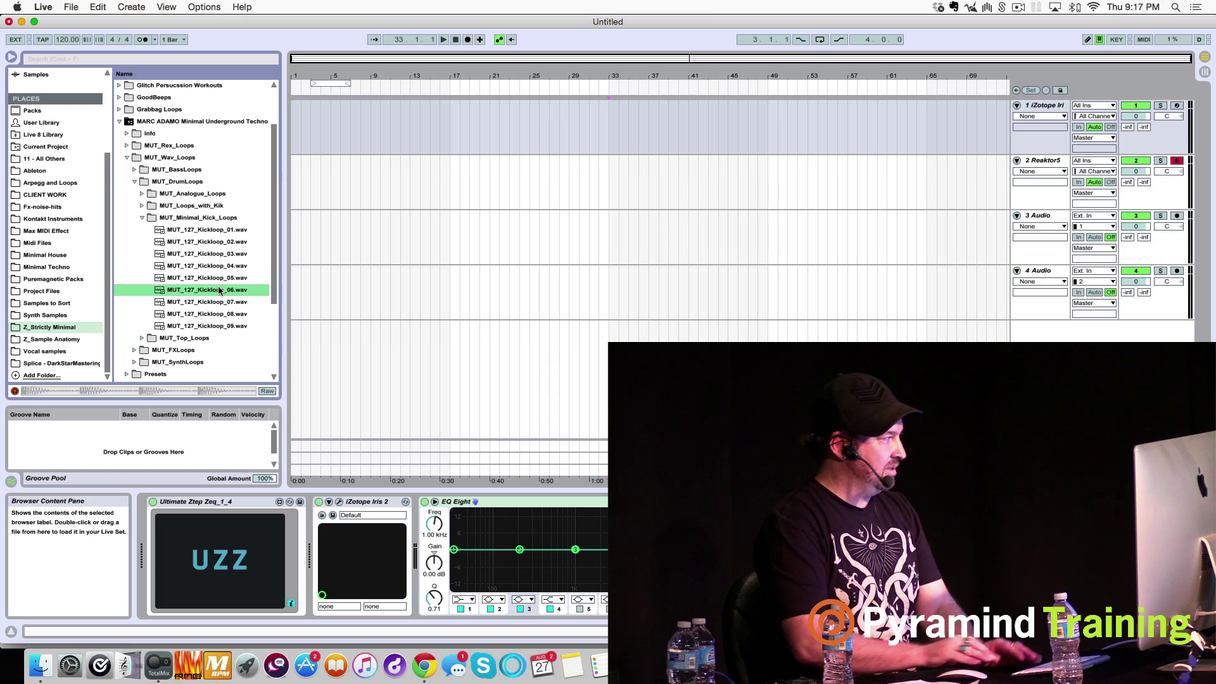
key("Left")
key("Left")
key("Up")
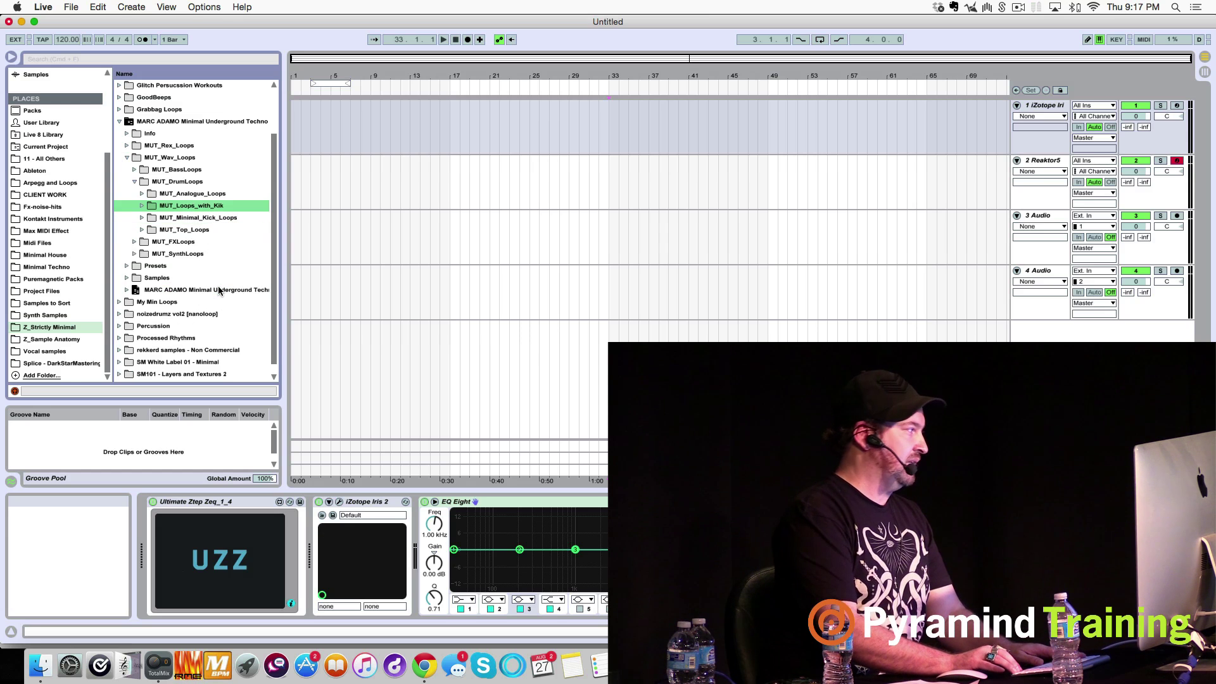
key("Right")
key("Down")
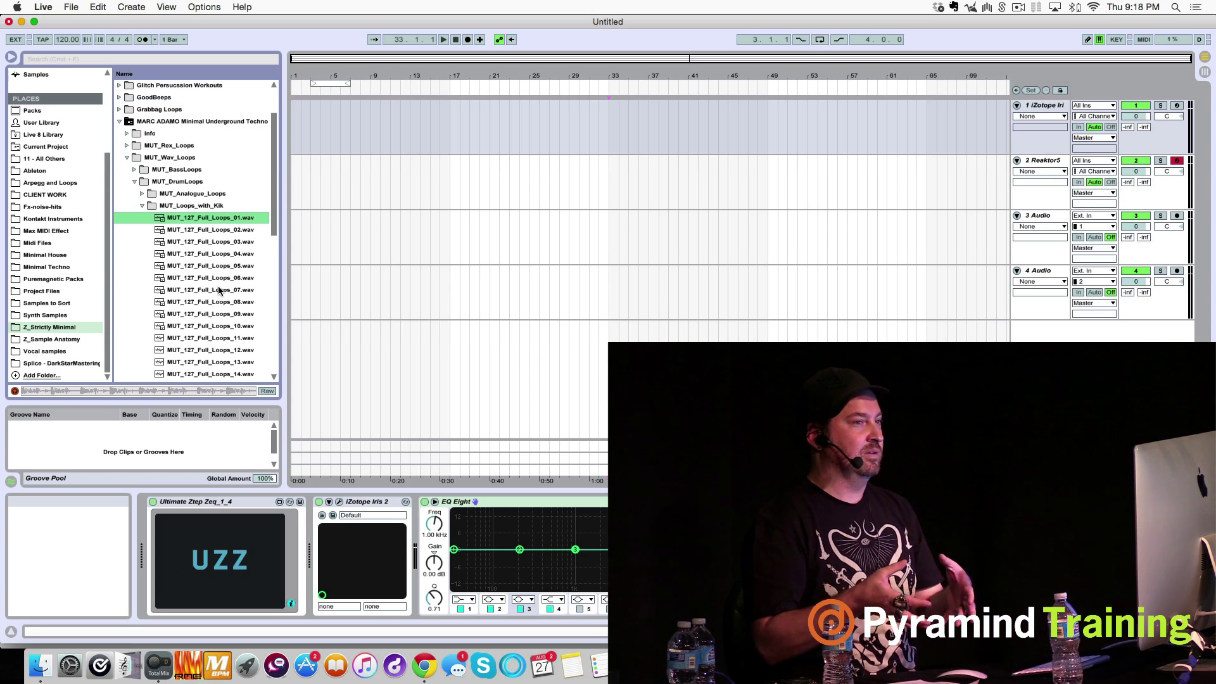
key("Up")
key("Left")
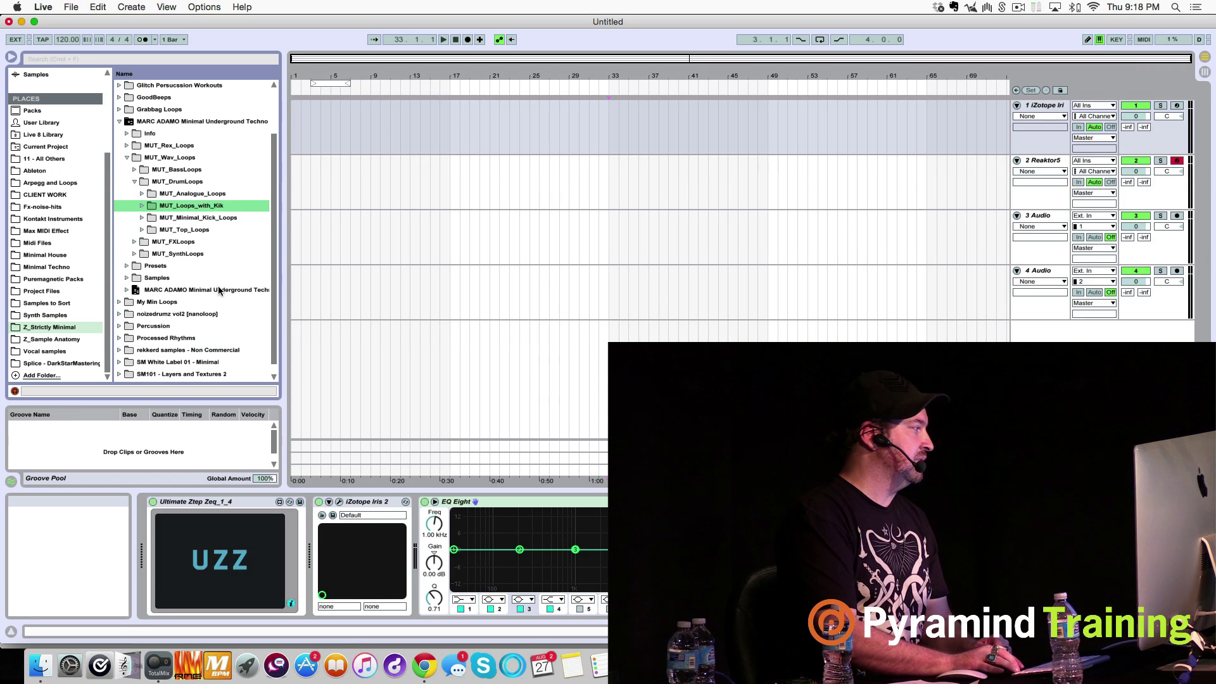
key("Down")
key("Right")
key("Down")
key("Down")
key("Down")
key("Down")
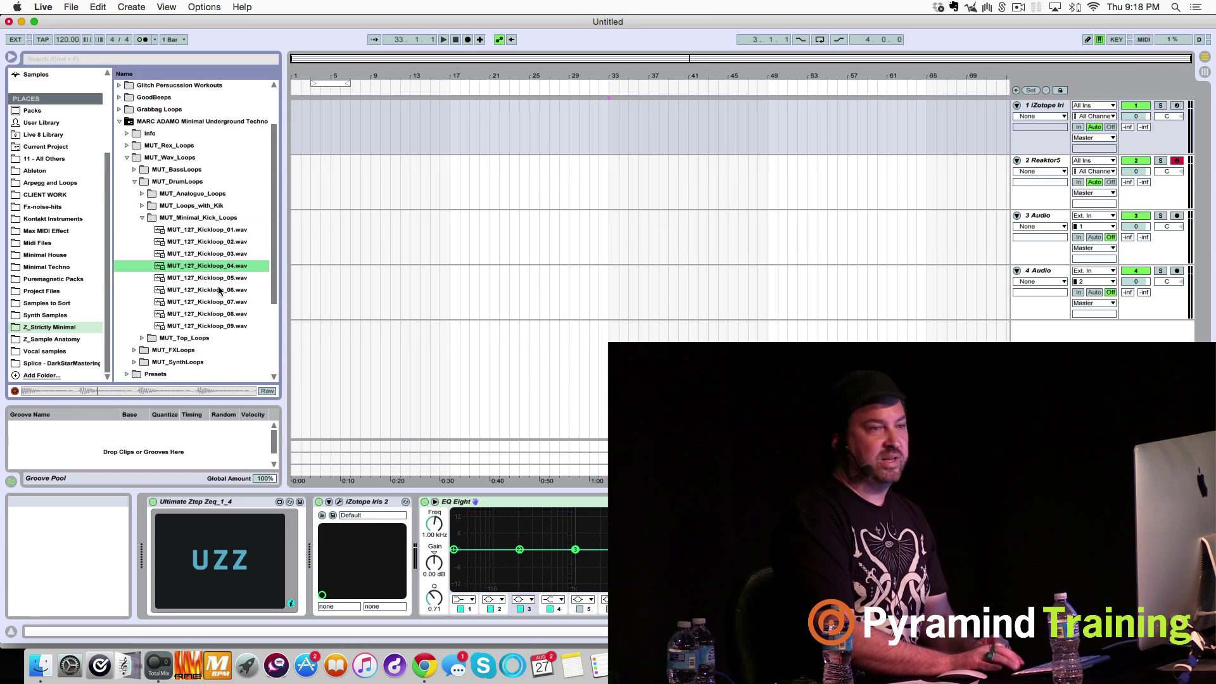
key("Down")
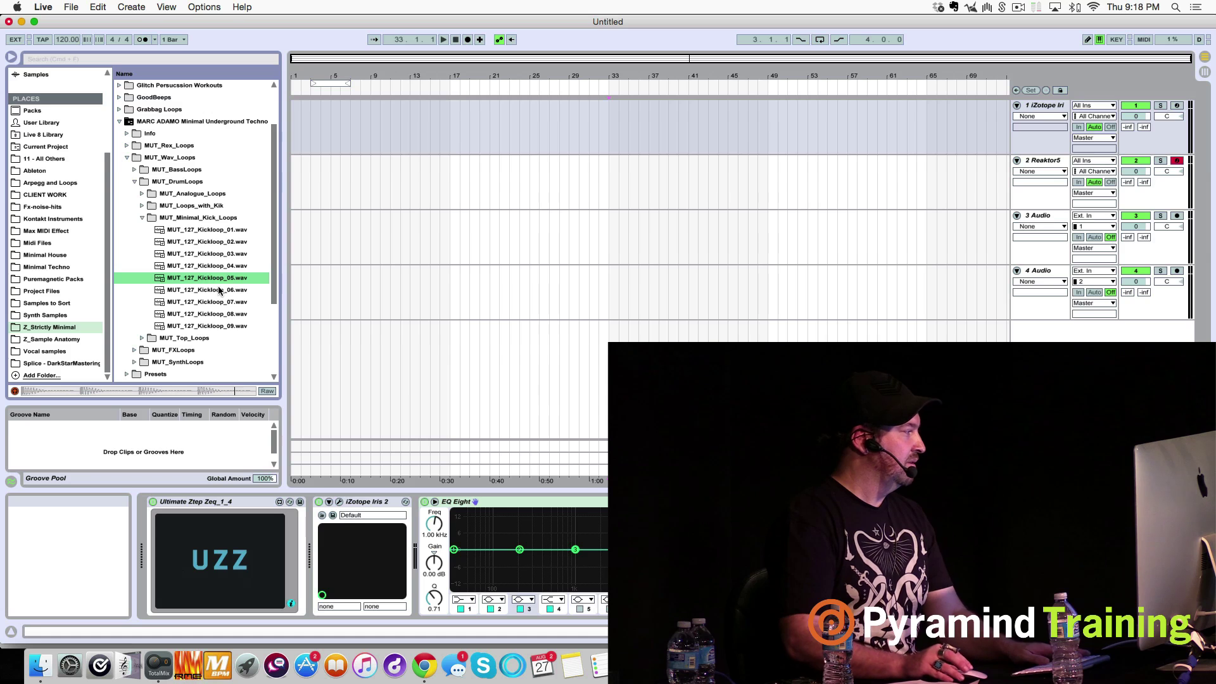
Place MUT_127_Kickloop_05 on 3 Audio at bar 25 and loop around the clip.
left_click_drag(215, 281, 609, 216)
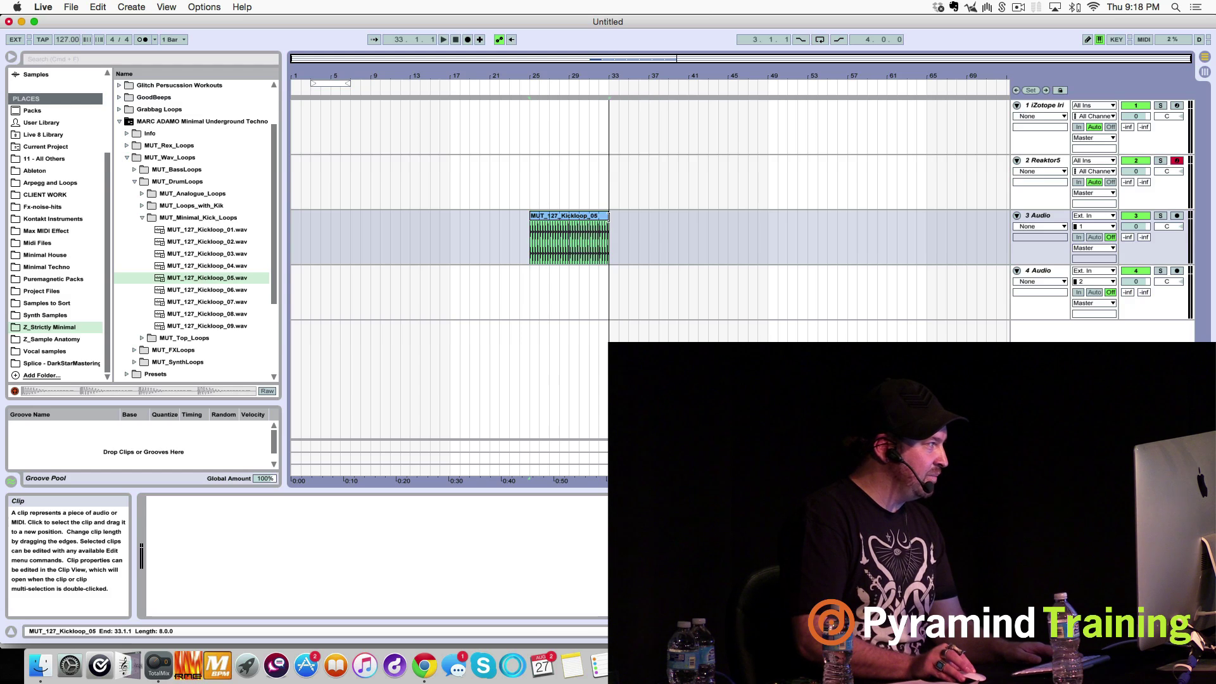
left_click(583, 219)
key("super+l")
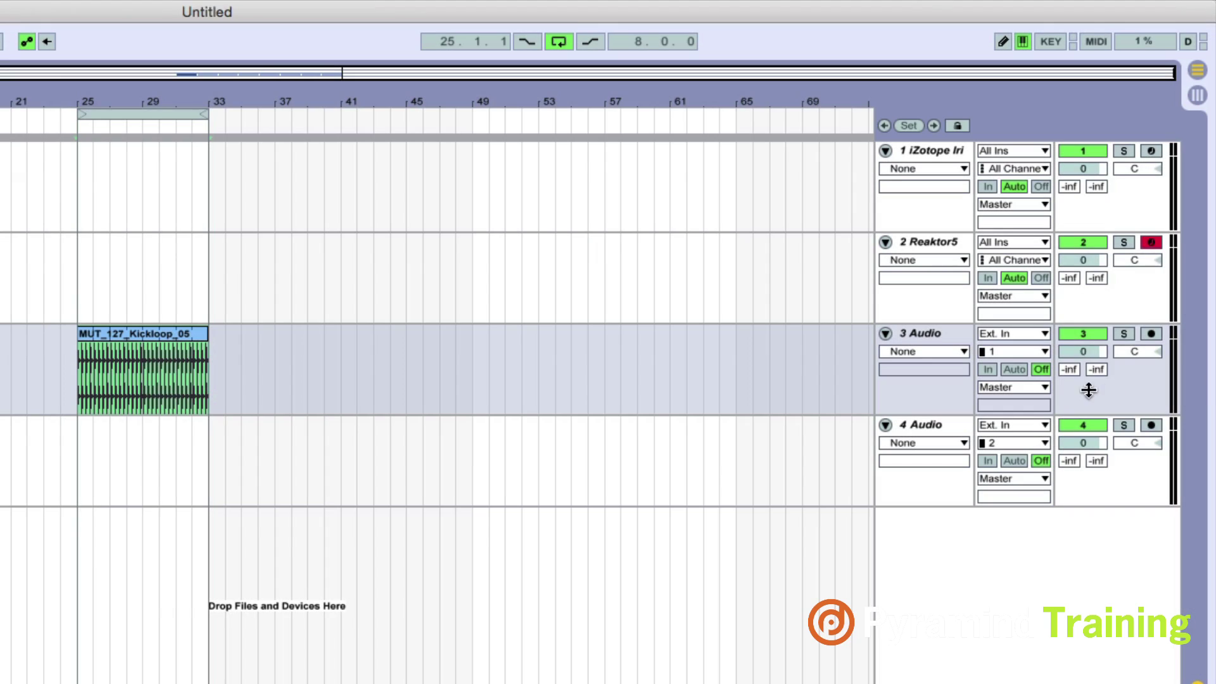
Audition the kick loop and set the 3 Audio track volume to -12 dB.
left_click_drag(1125, 279, 1125, 277)
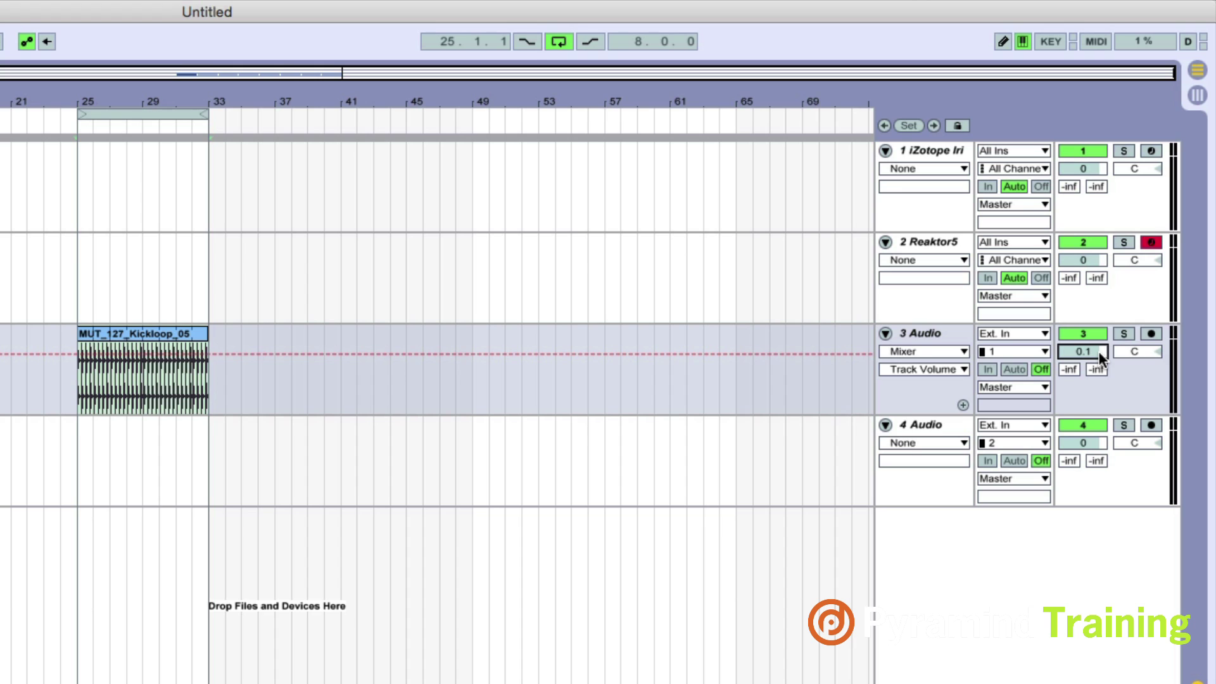
left_click_drag(1098, 351, 1098, 352)
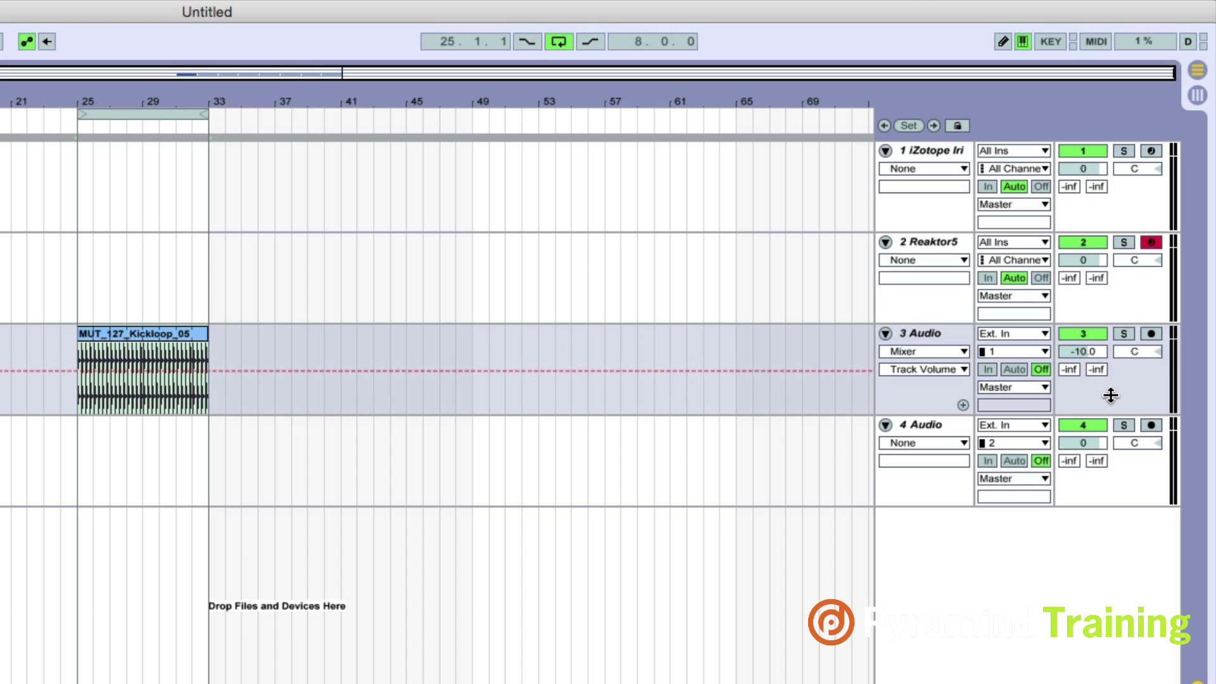
left_click_drag(1080, 352, 1080, 352)
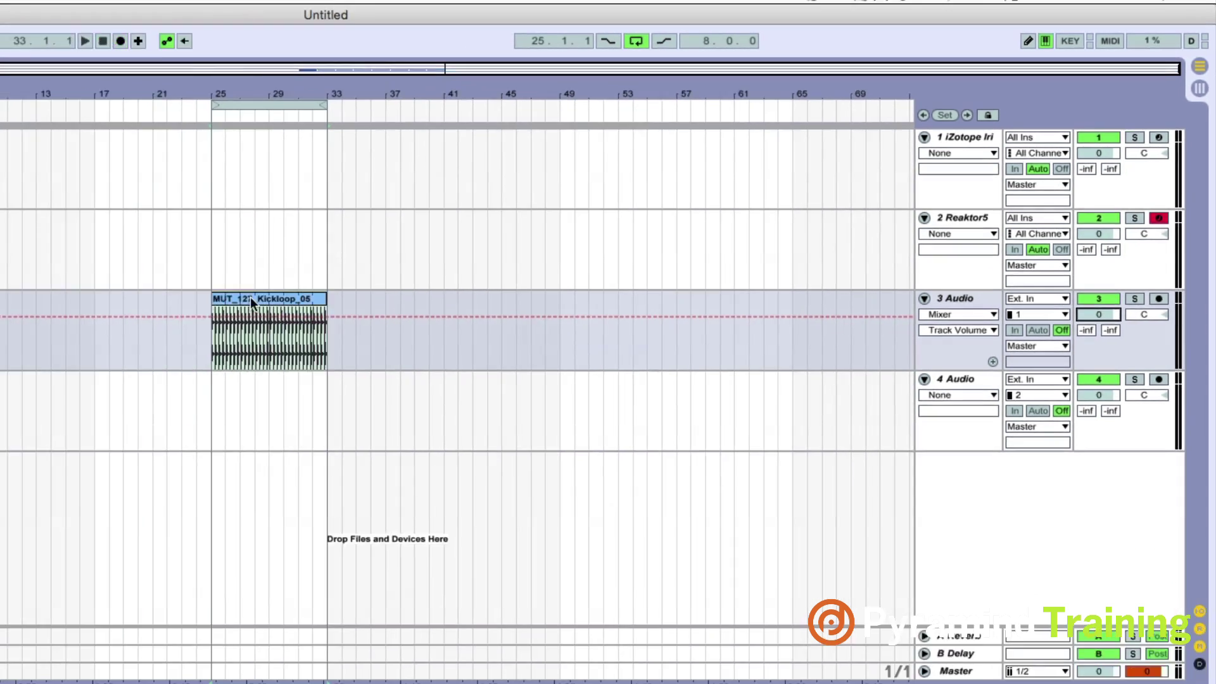
key("Tab")
key("space")
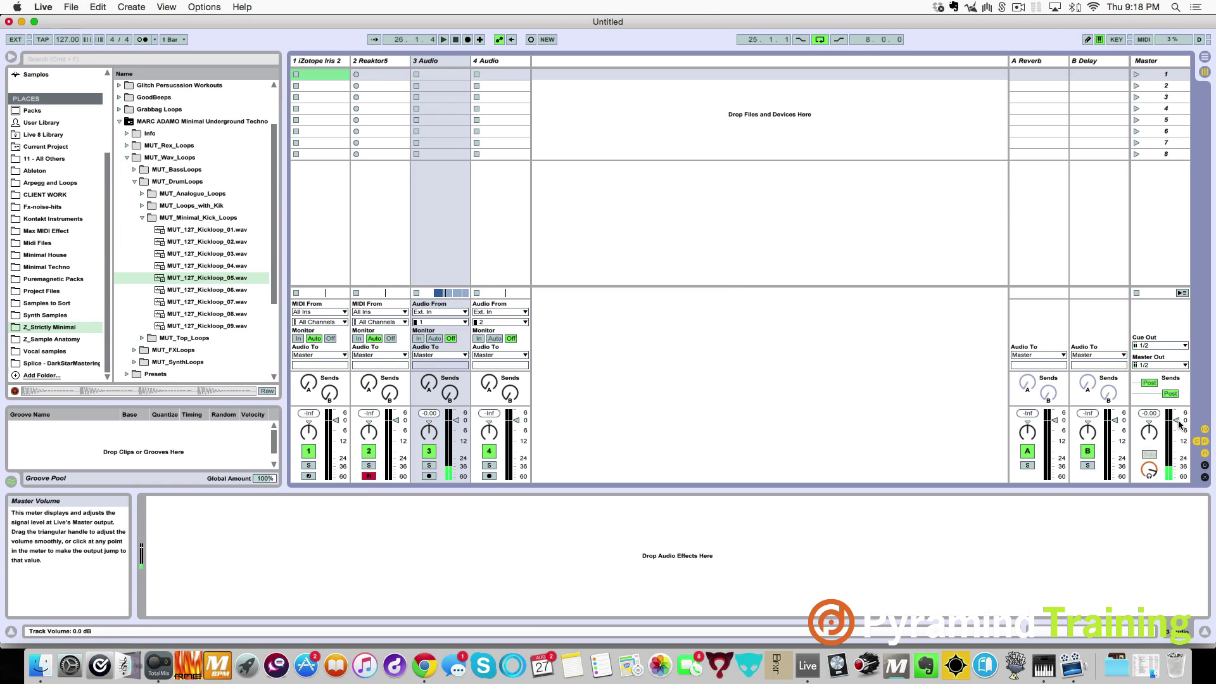
key("Tab")
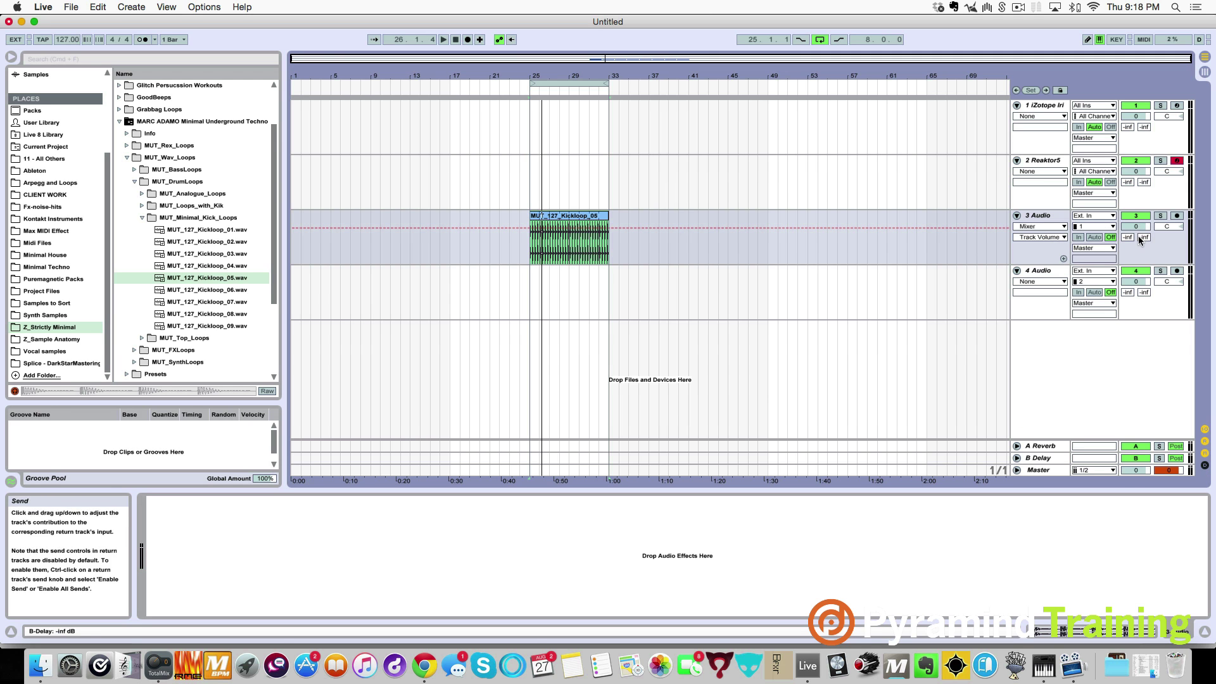
type("-12")
key("Return")
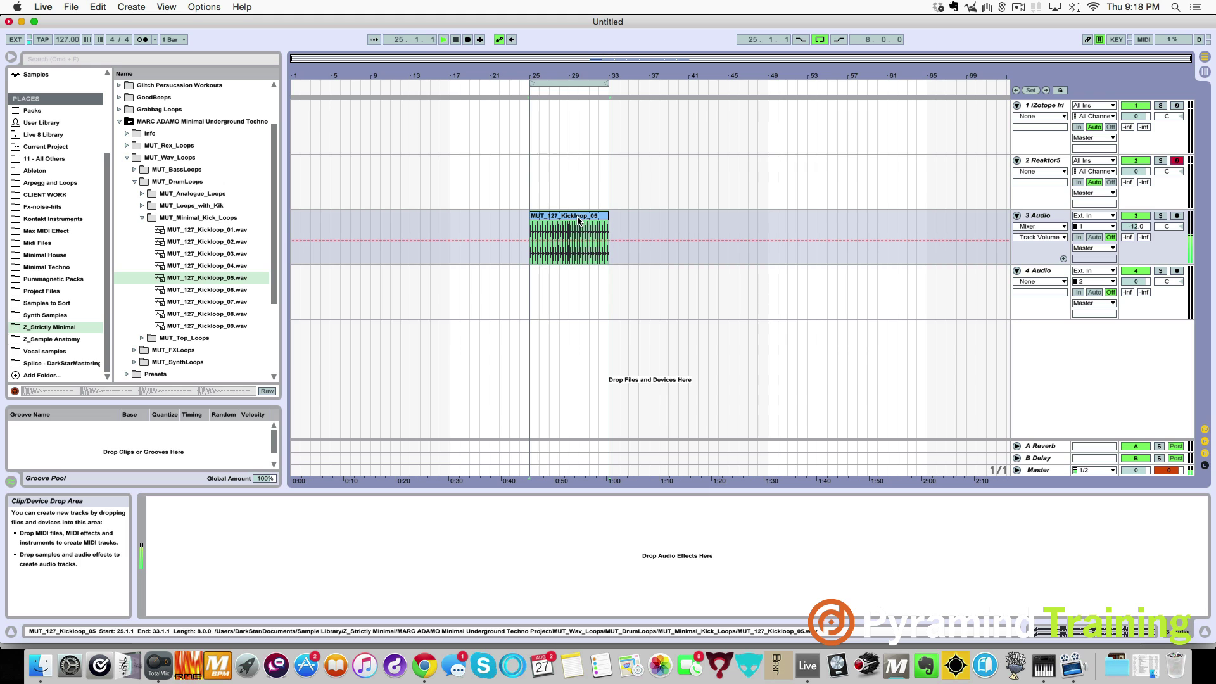
Open Cluster > CS - Minimal Torsion > 01 - WAV Loops > 02 - Torsion Snares.
left_click(196, 219)
key("Left")
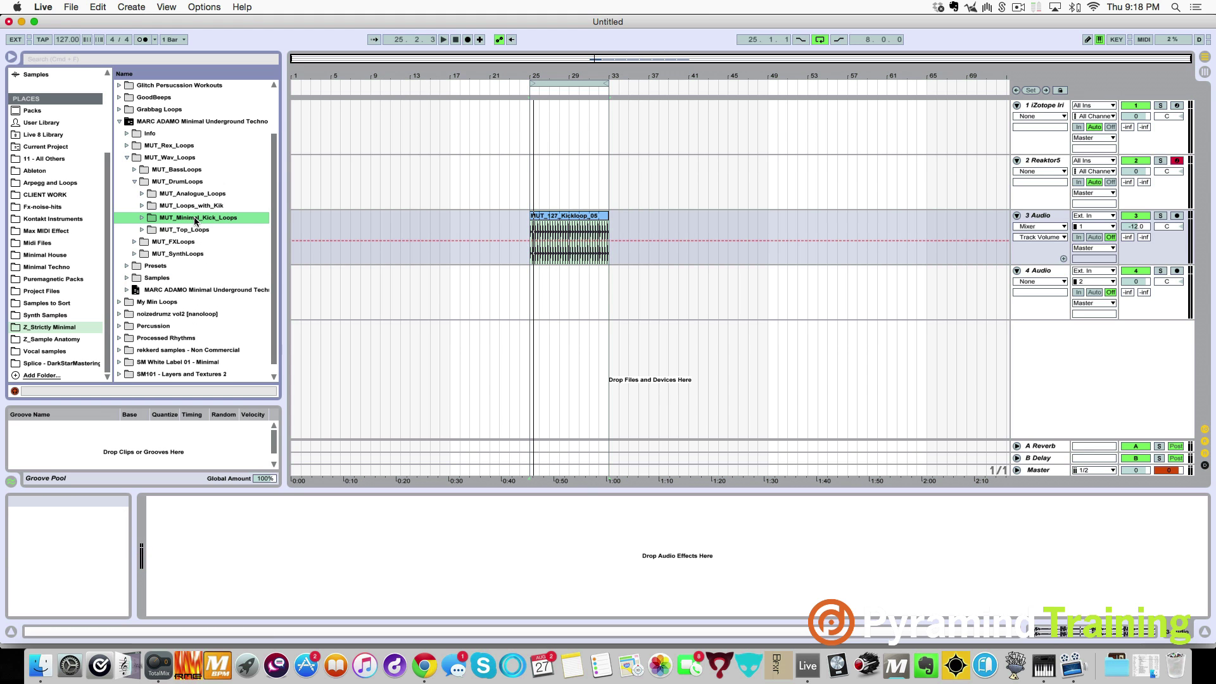
key("Left")
key("Left")
key("Left")
key("Left")
key("Left")
key("Left")
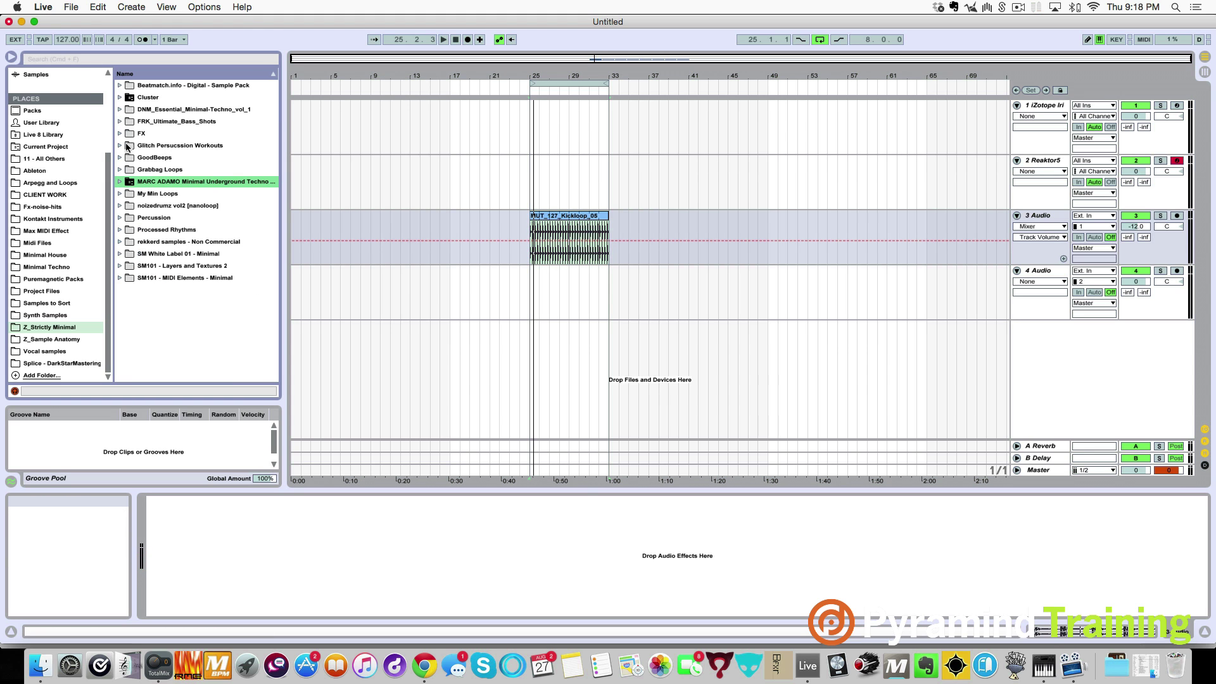
left_click(120, 97)
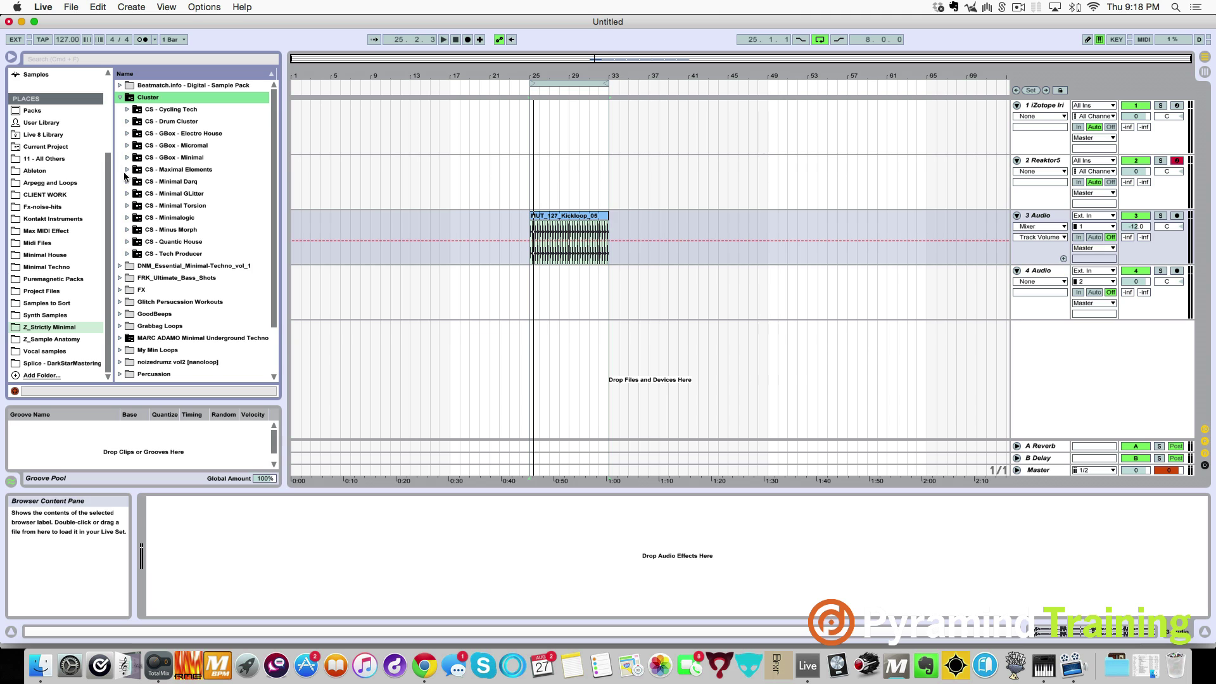
left_click(128, 205)
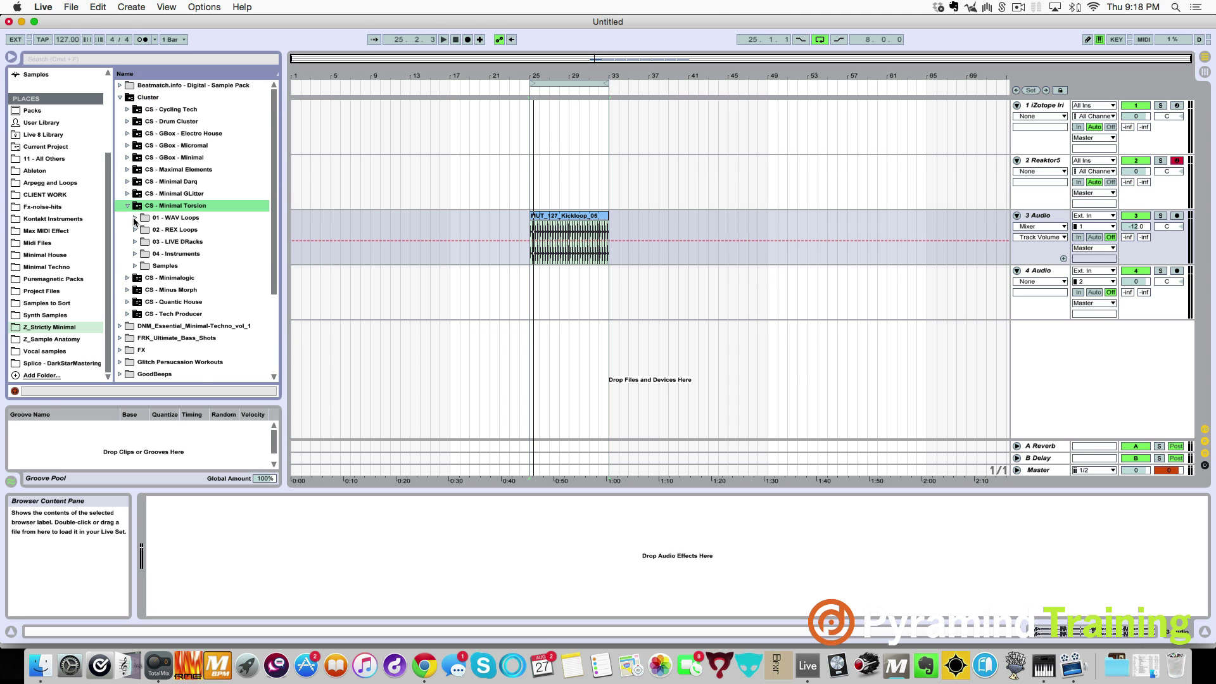
left_click(134, 218)
left_click(135, 217)
left_click(142, 217)
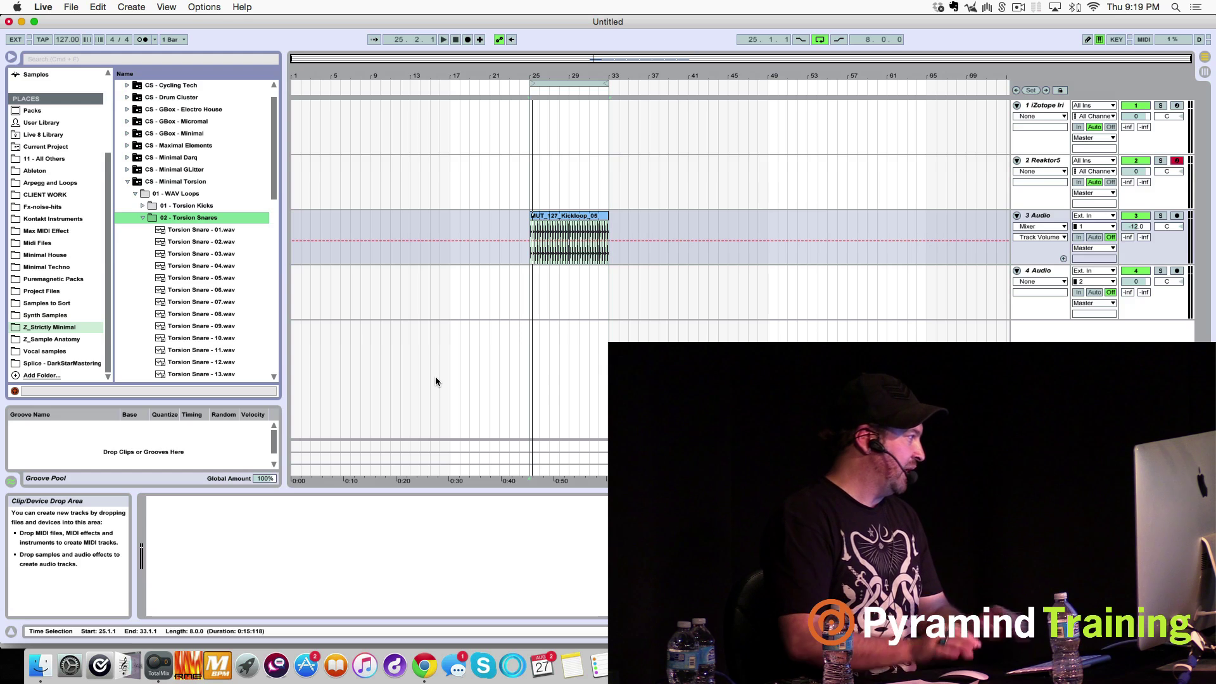
Preview Torsion Snare 01 and 02, then set global launch quantization to 1/2.
left_click(245, 230)
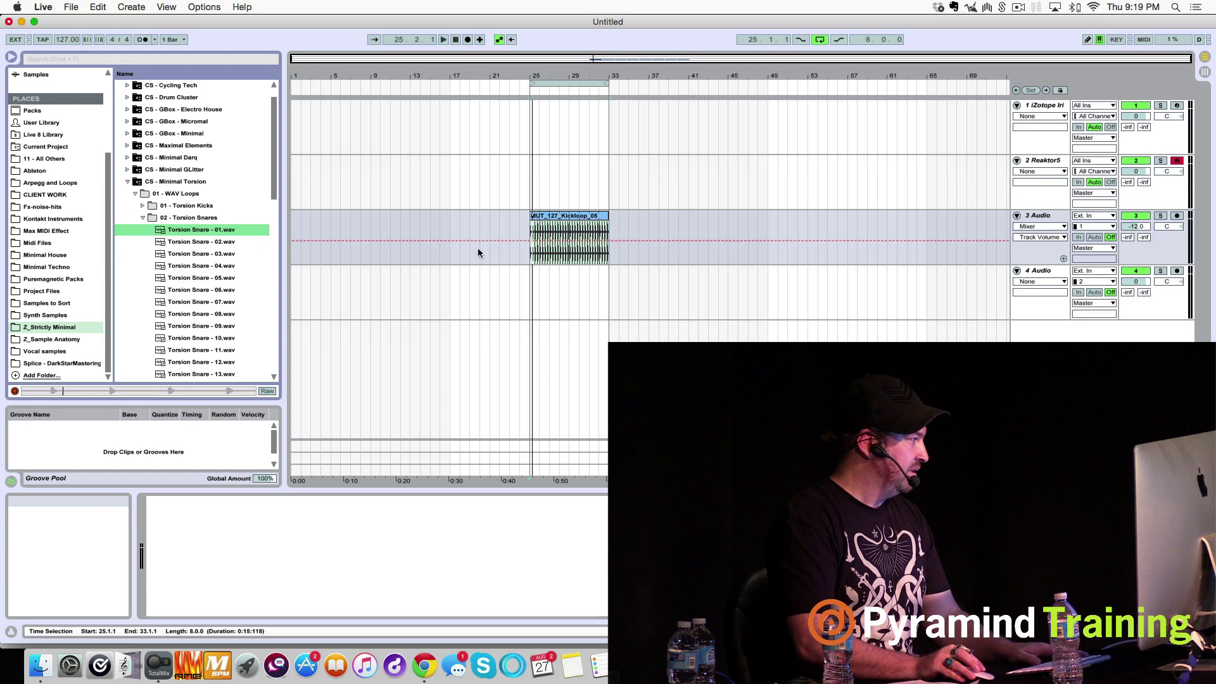
left_click(232, 243)
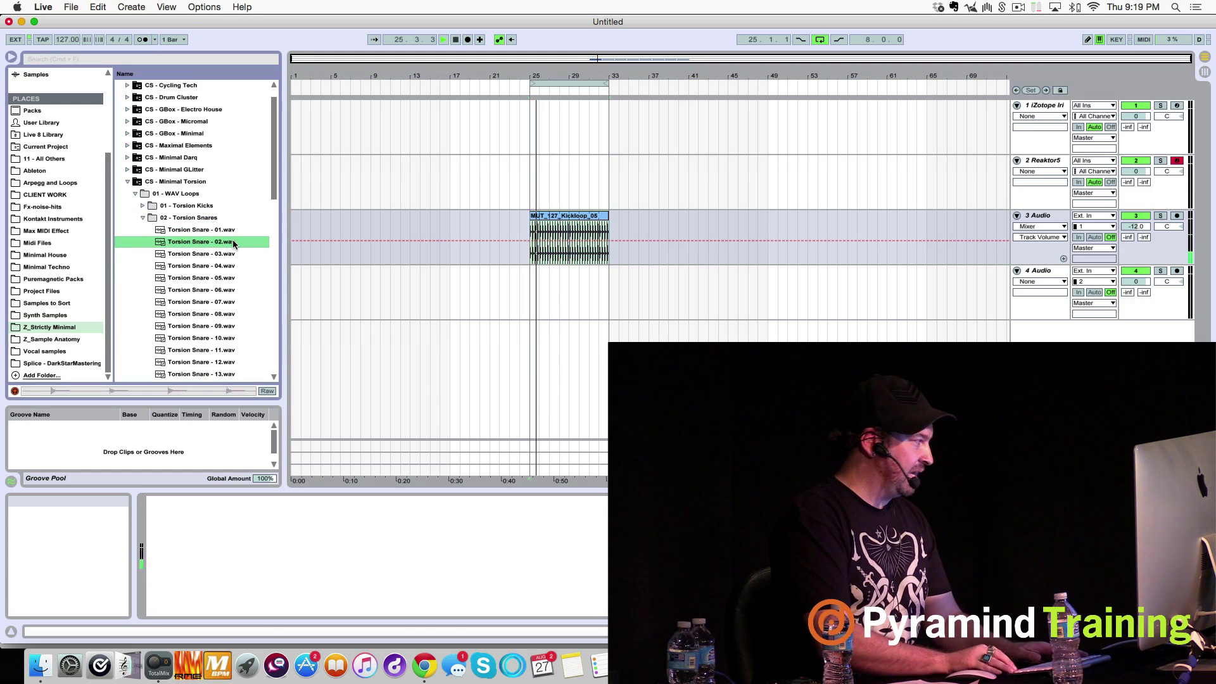
key("space")
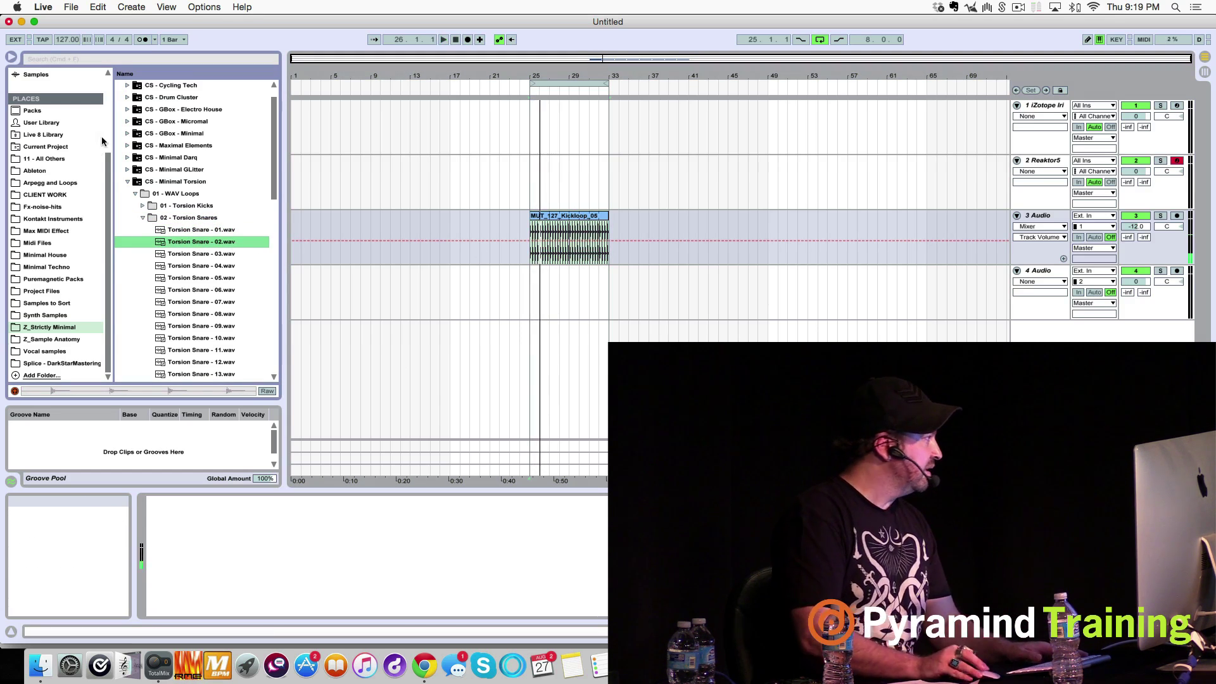
left_click(171, 41)
left_click(180, 106)
Audition Torsion Snares 07, 08, 09 and 11 against playback from bar 25.
key("space")
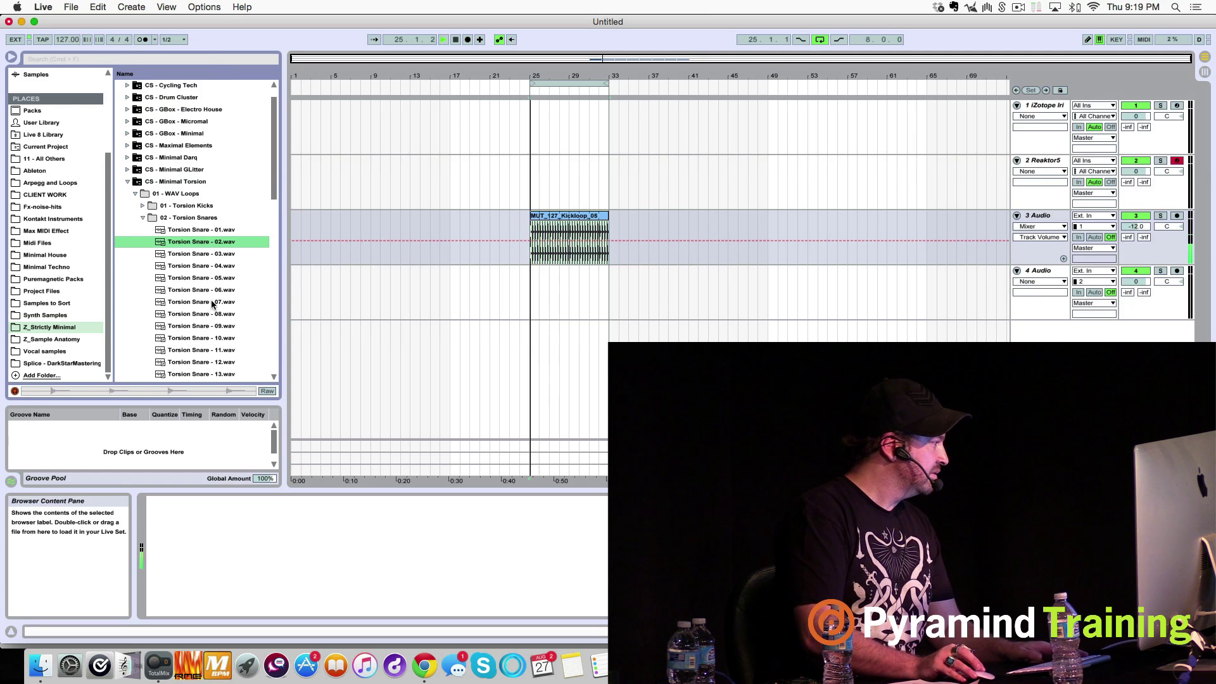
left_click(211, 301)
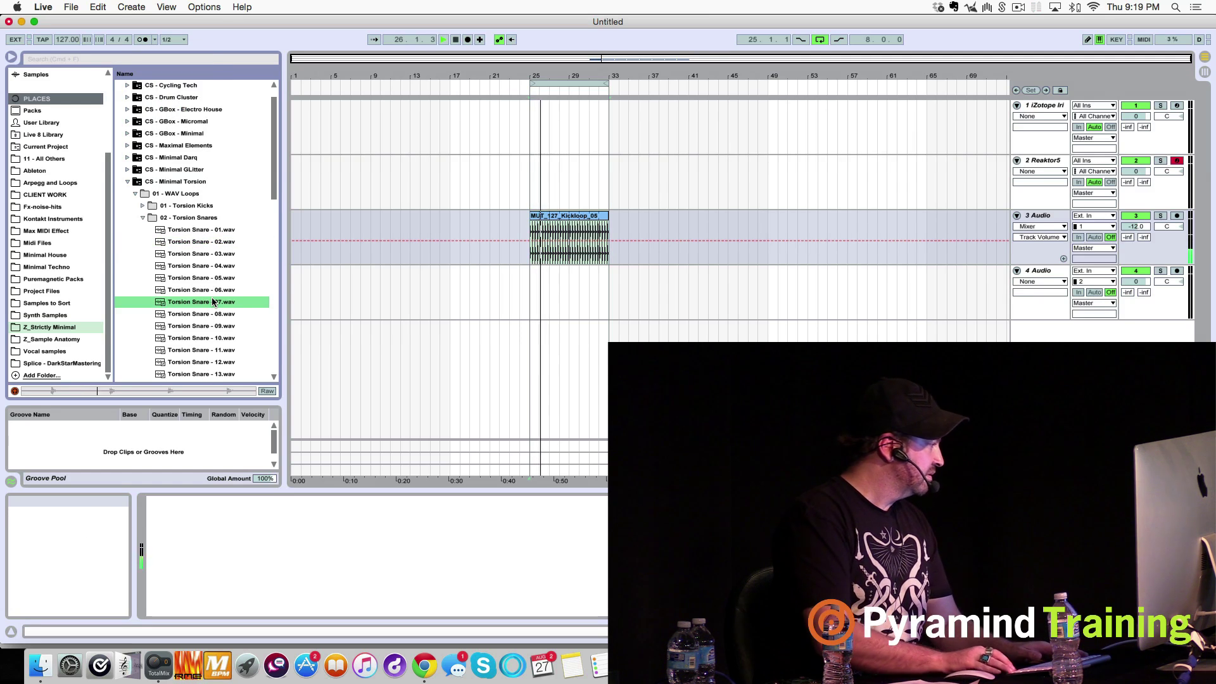
key("Down")
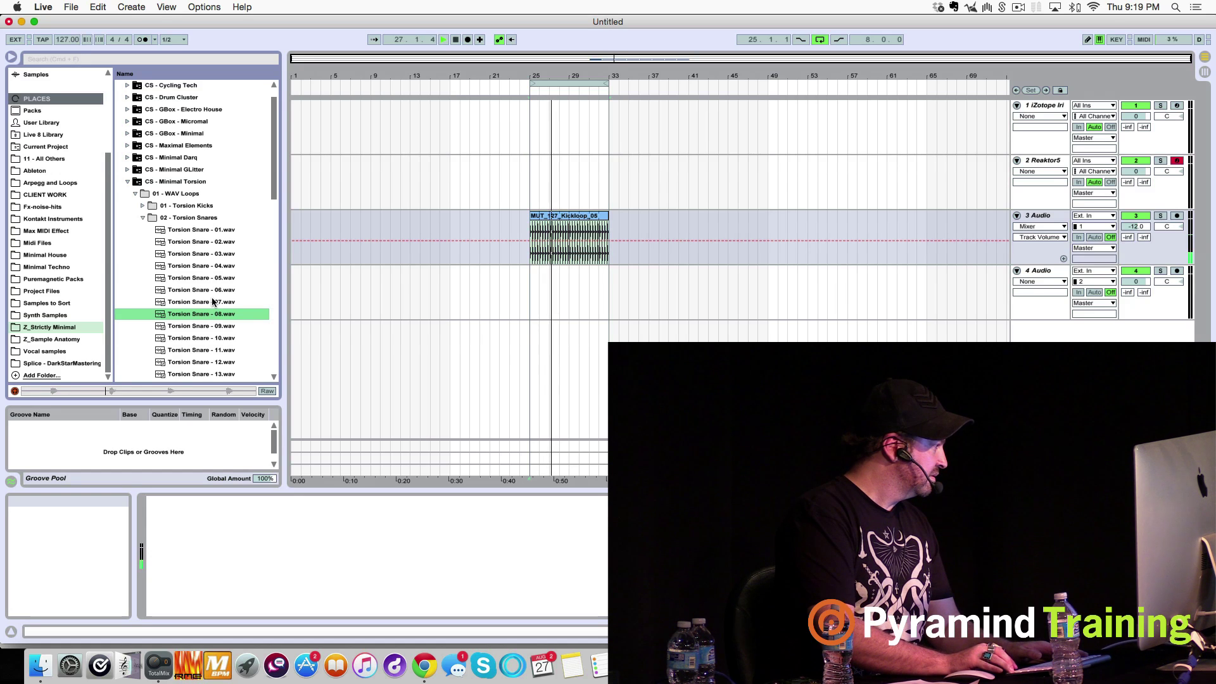
key("Down")
key("Down")
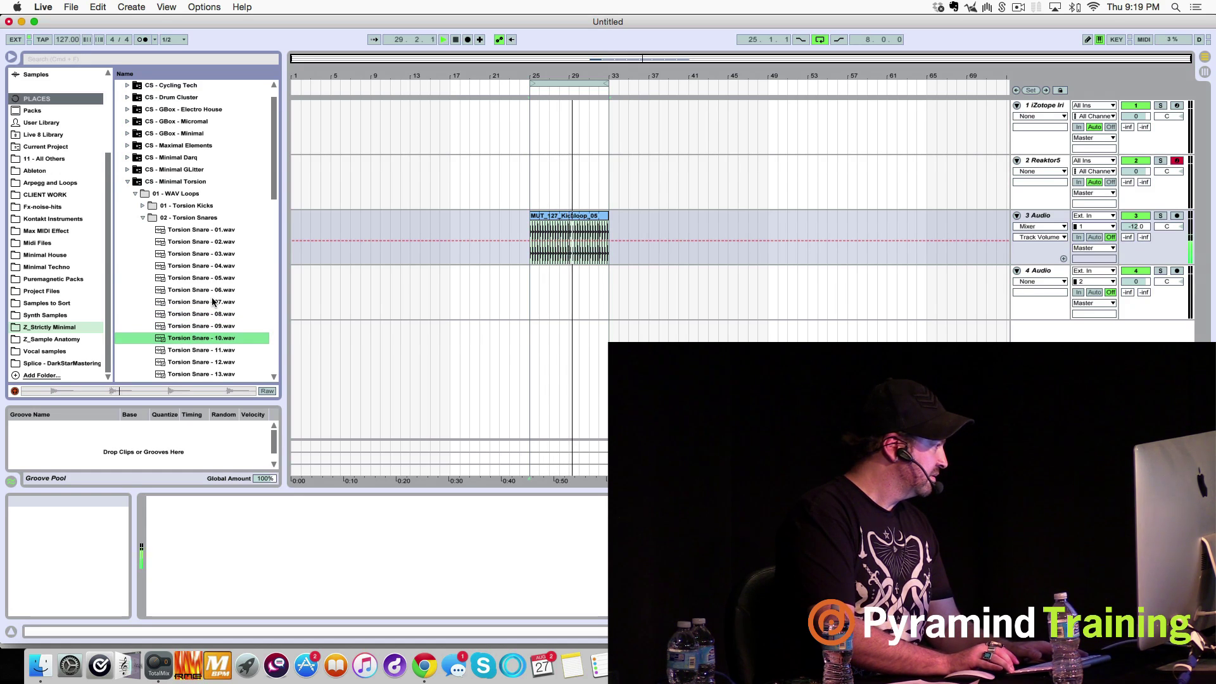
key("Down")
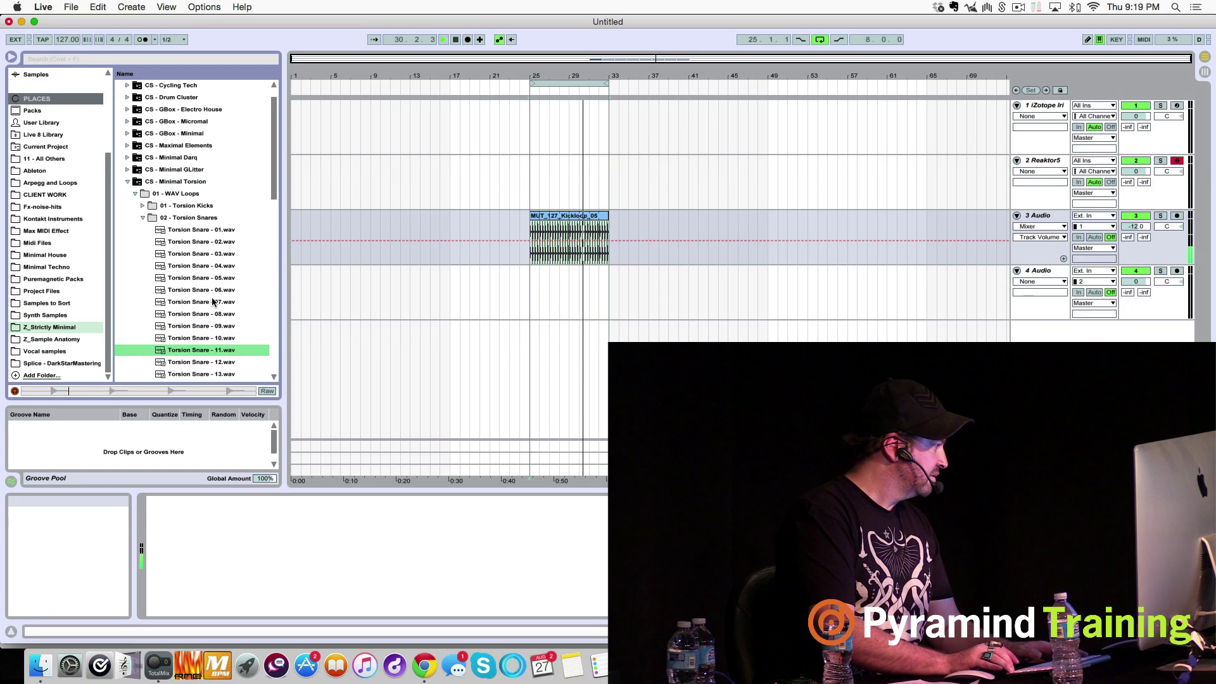
key("space")
scroll(186, 354, "up", 1)
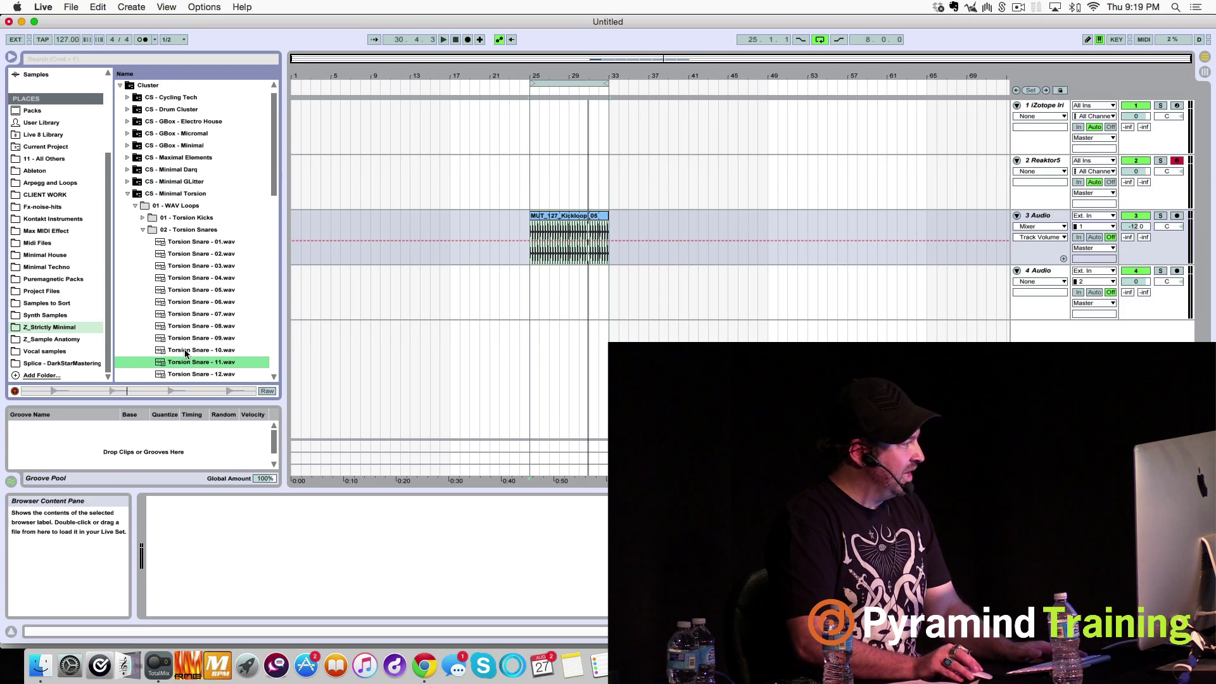
Place Torsion Snare - 11 on track 4 at bar 25 and set track volume to -10 dB.
left_click_drag(226, 355, 607, 274)
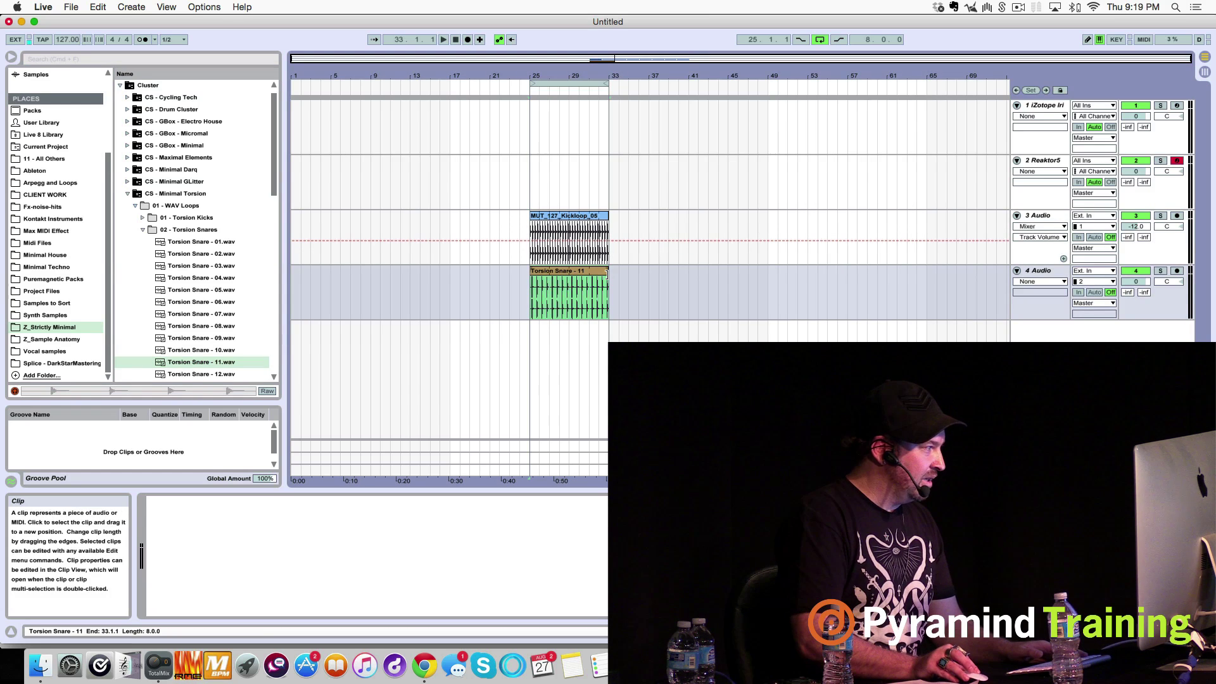
left_click(1142, 284)
type("-10")
key("Return")
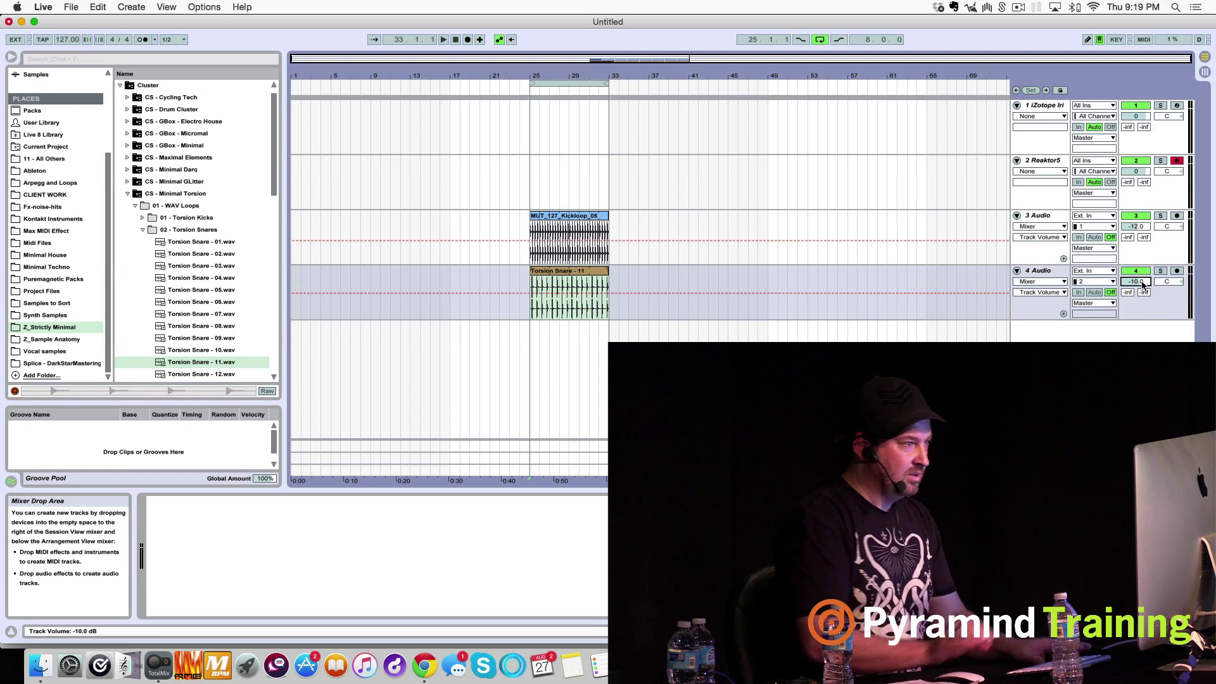
Play bars 25 to 33 to check the snare layered with the kick.
left_click(579, 310)
key("space")
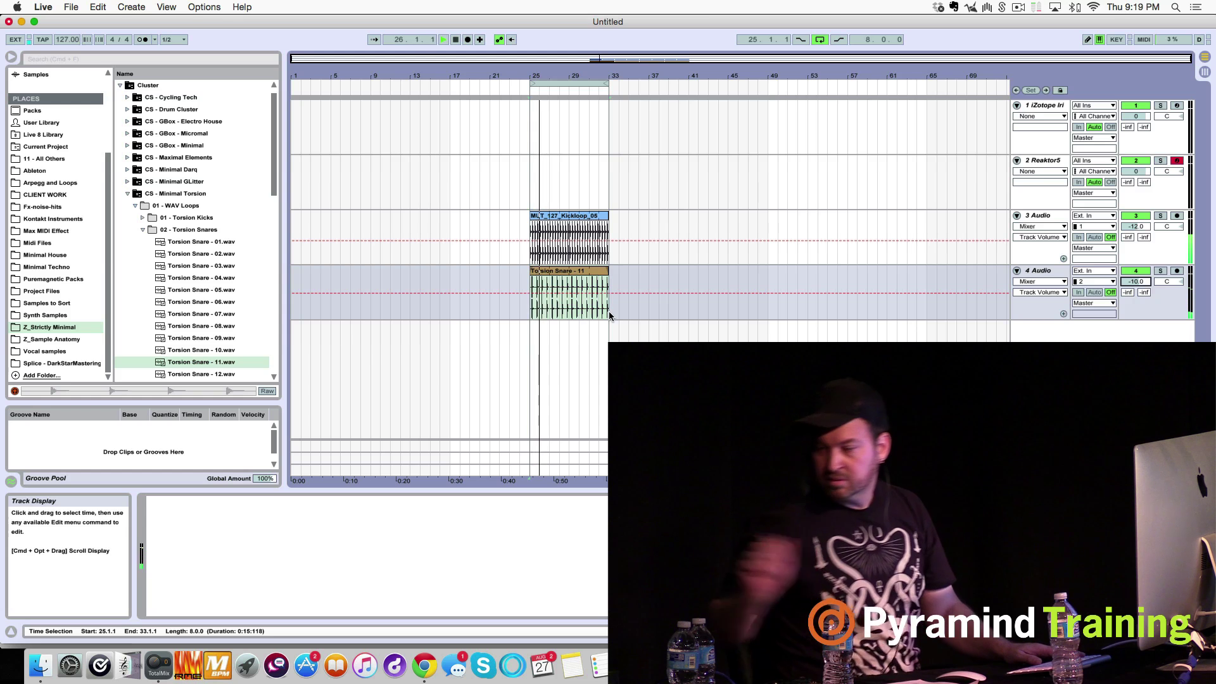
key("space")
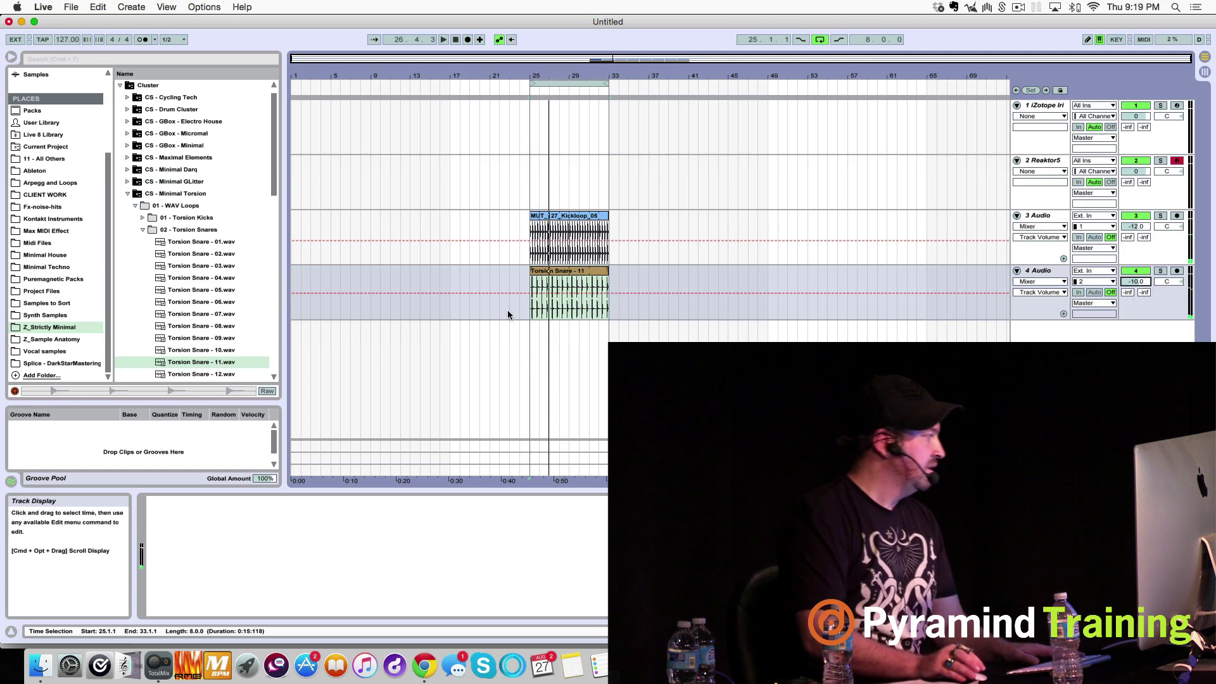
left_click(192, 229)
Open 03 - Torsion HHats and preview Torsion HH - 01, 02 and 03 during playback.
key("Left")
key("Down")
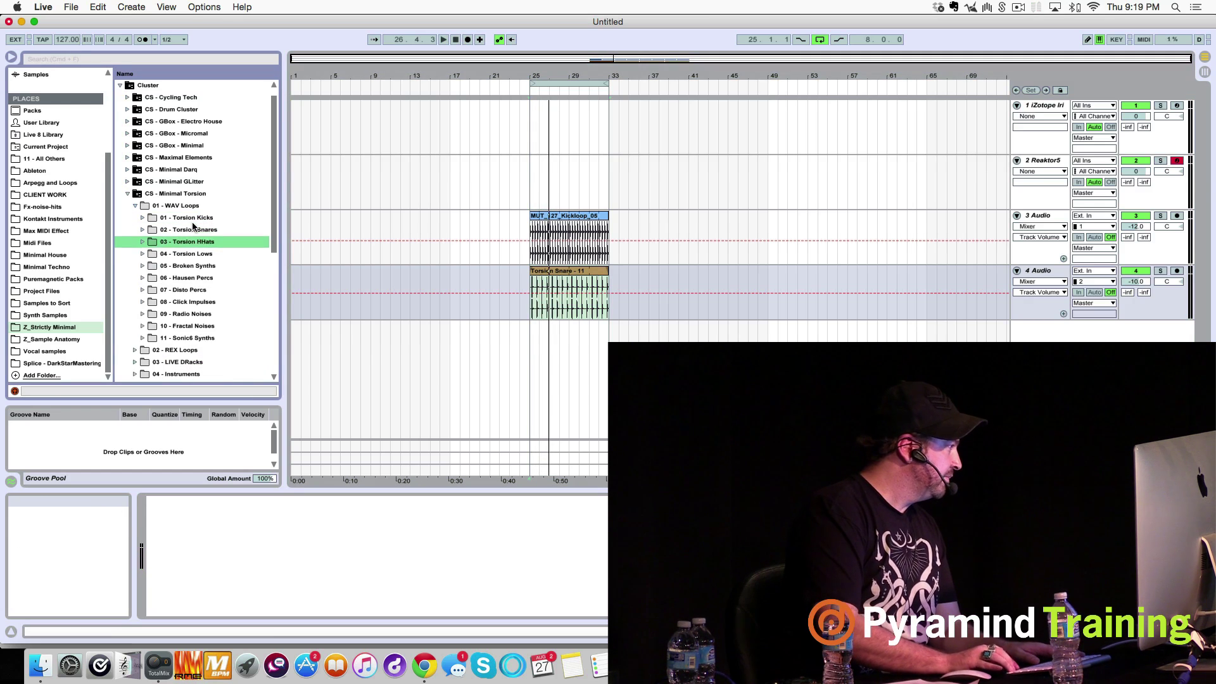
key("Down")
key("Up")
key("Right")
key("Down")
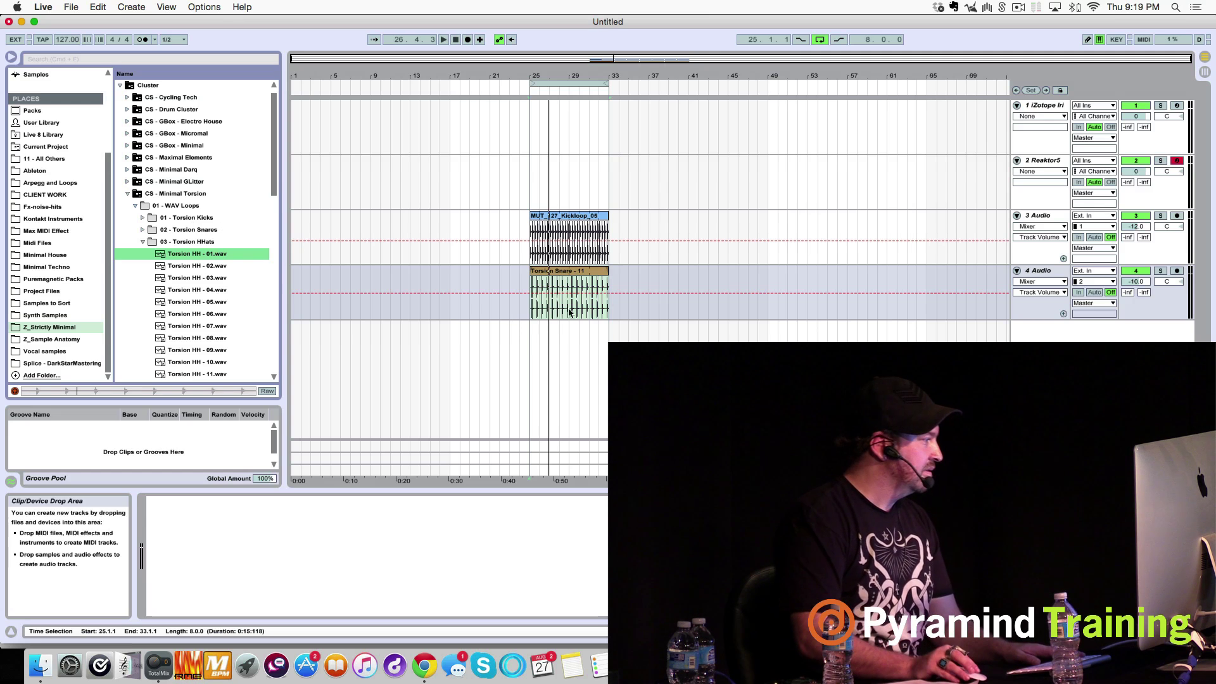
key("space")
left_click(246, 266)
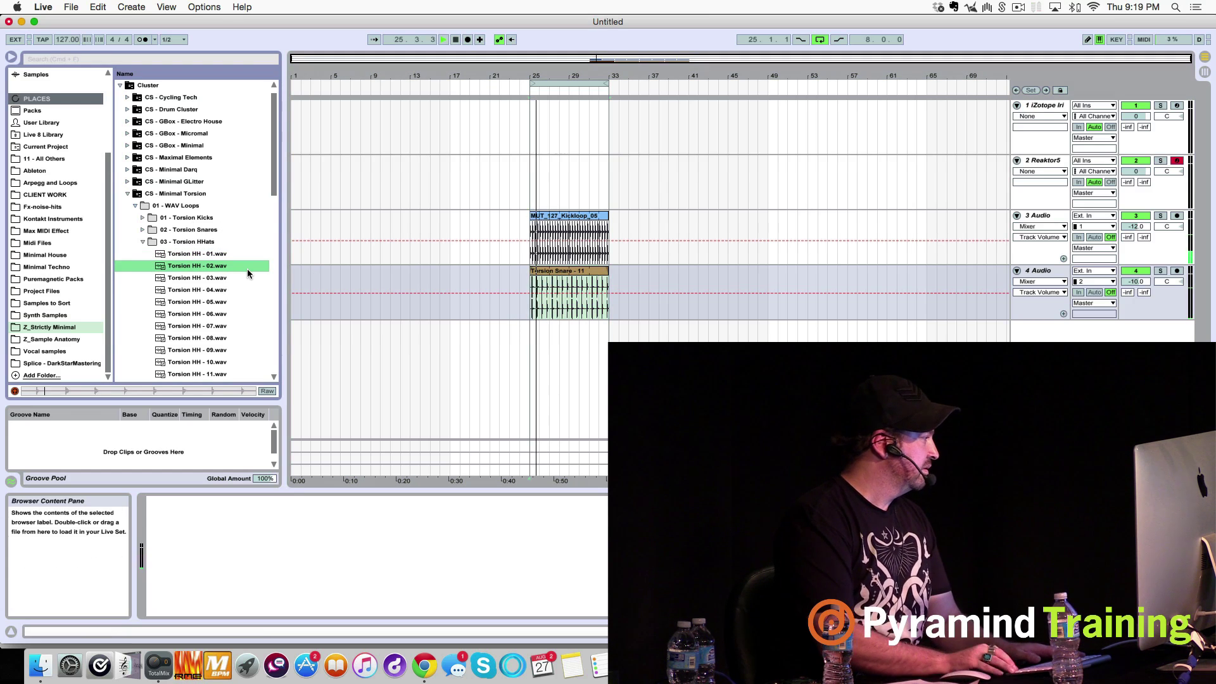
key("Down")
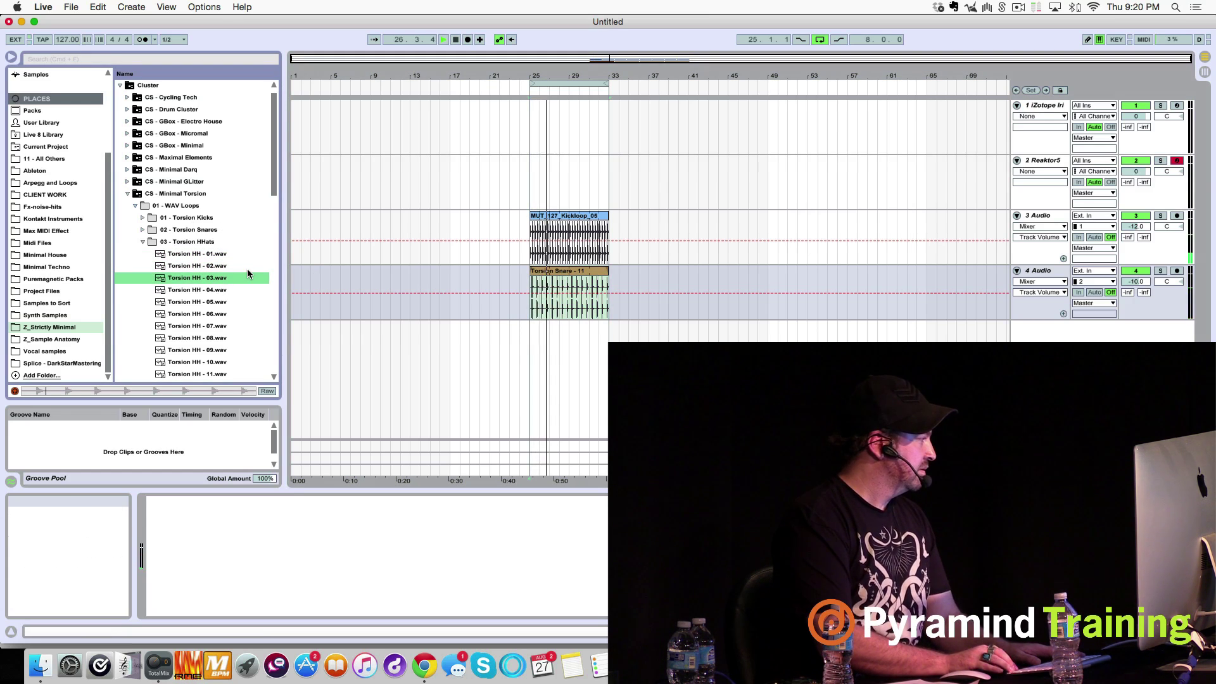
Place Torsion HH - 03 on a new track at bar 25, extend it to bar 33, set -10 dB.
left_click_drag(247, 273, 532, 361)
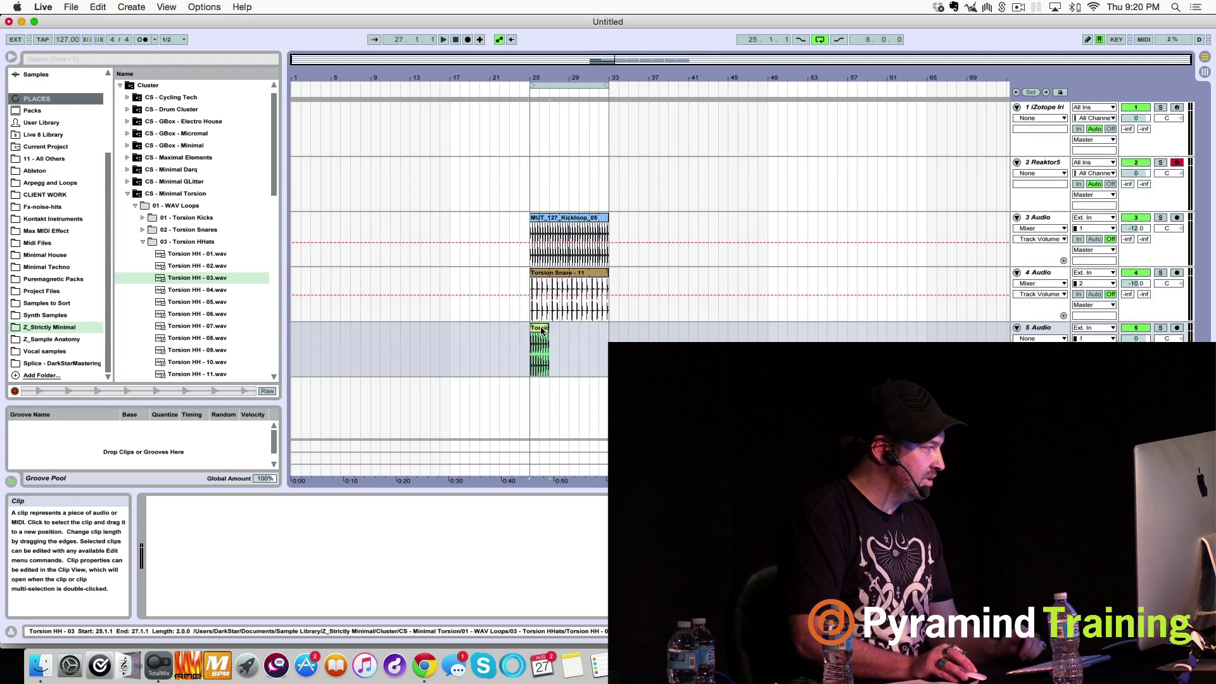
left_click_drag(547, 329, 608, 329)
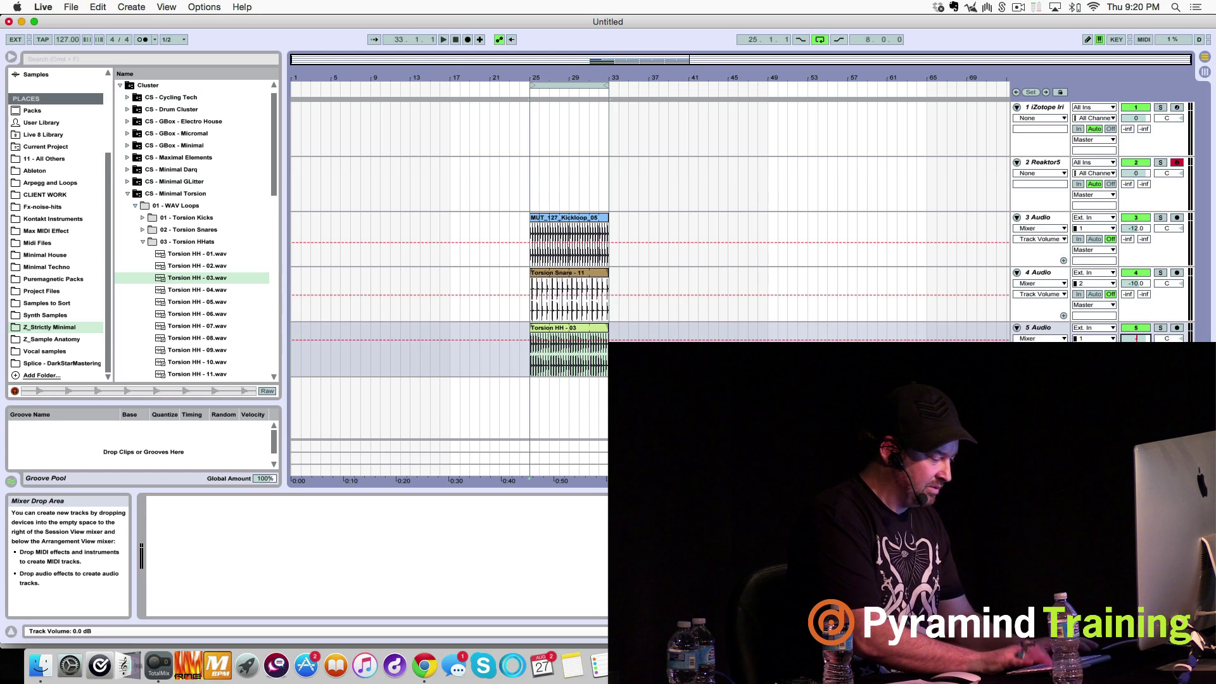
type("-10")
key("Return")
key("space")
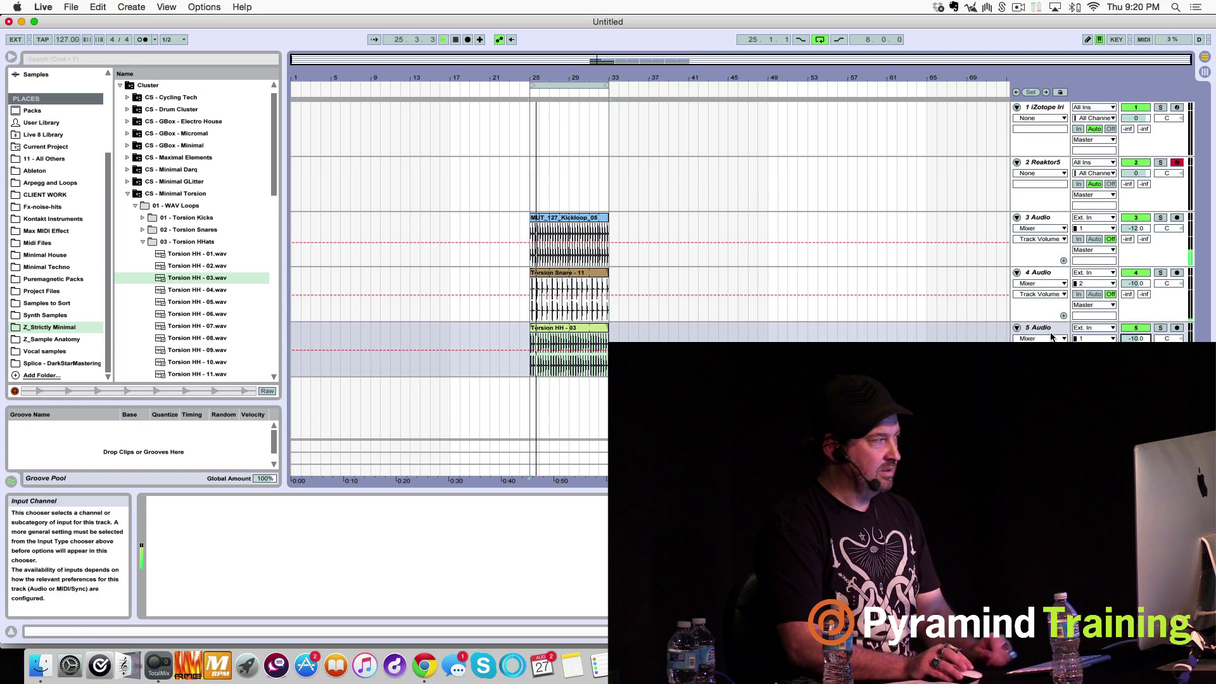
Stop playback, select the Iris bass track, and open the UZZ and Iris 2 windows.
key("space")
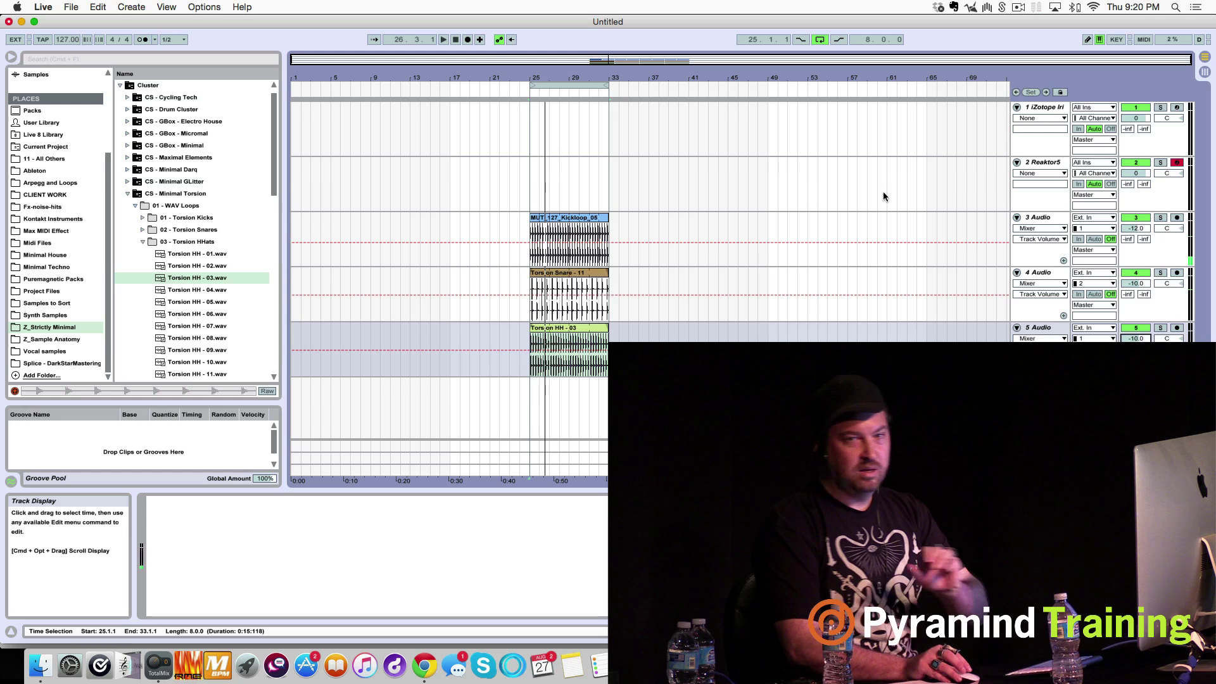
left_click(1045, 107)
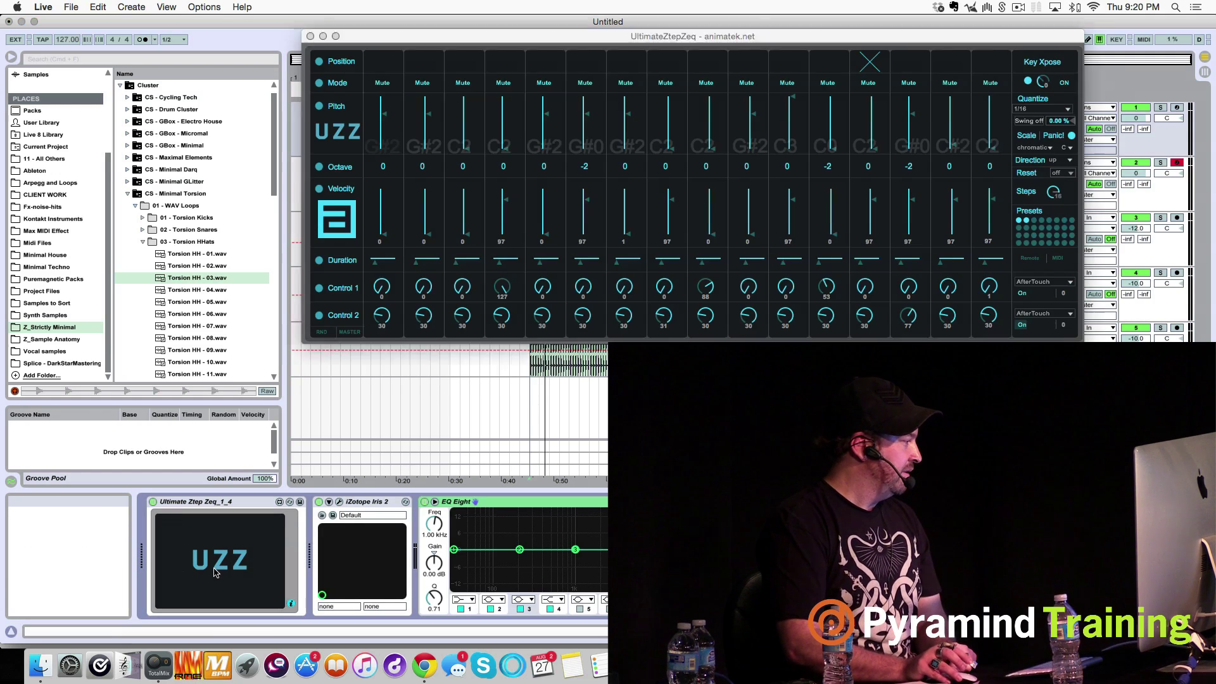
left_click(279, 501)
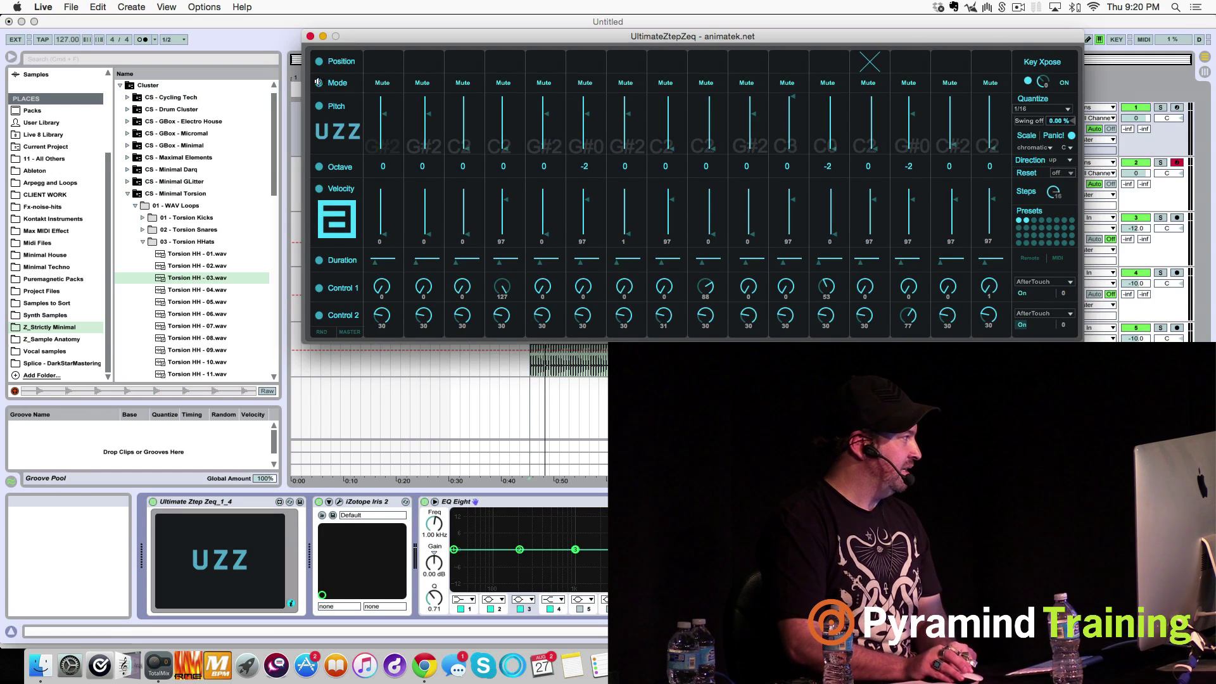
left_click_drag(462, 36, 171, 22)
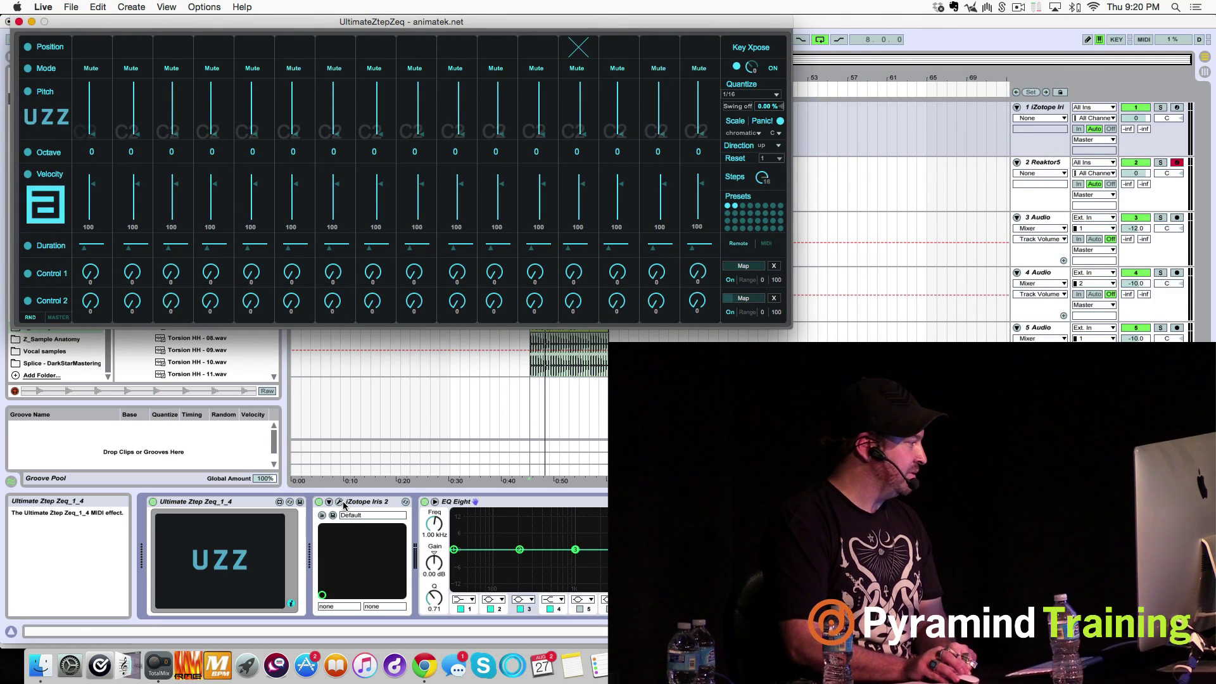
left_click(340, 503)
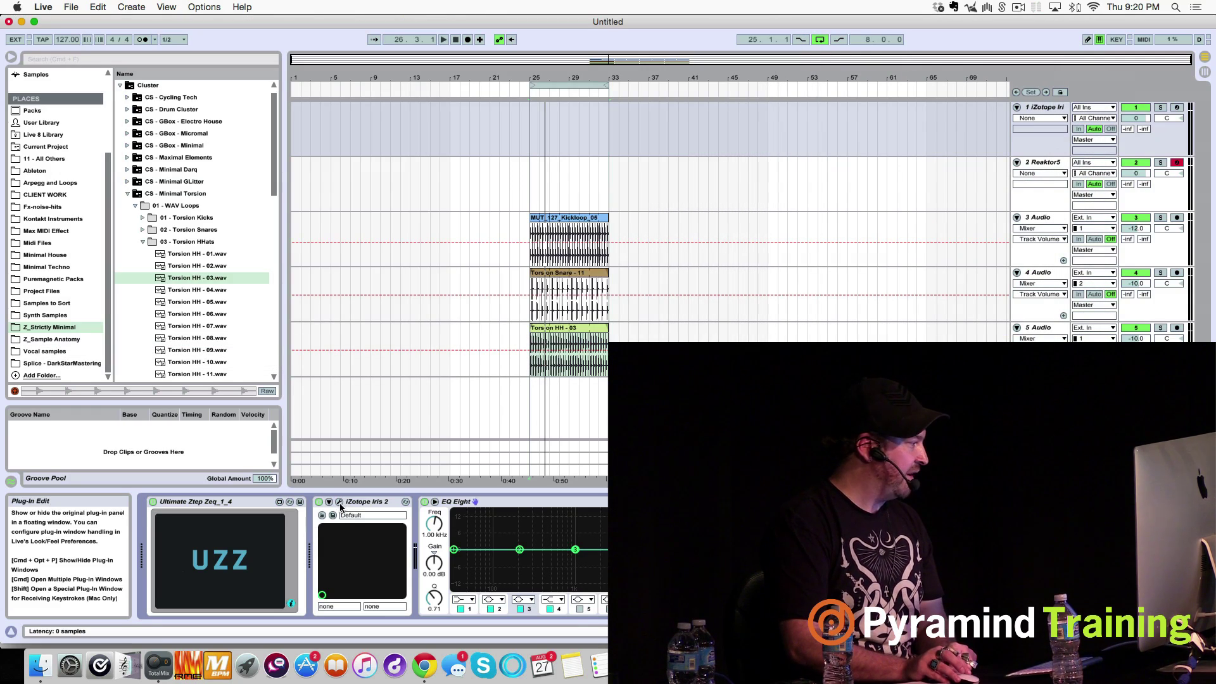
left_click(340, 503)
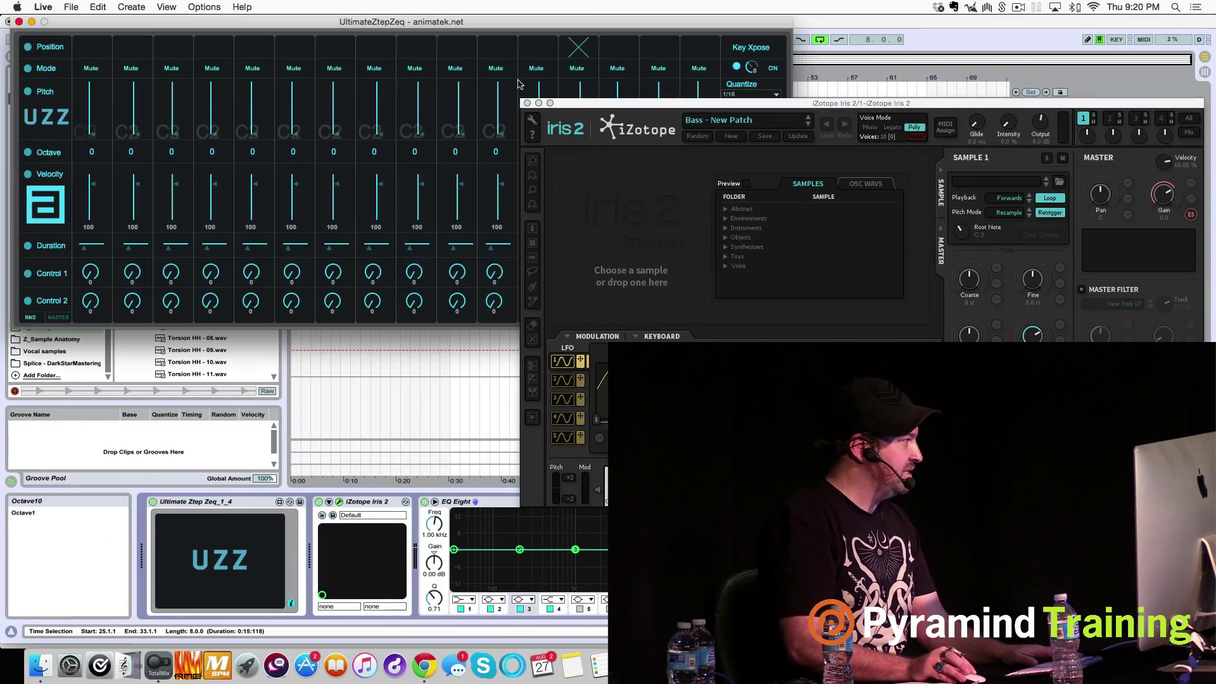
left_click(527, 102)
Solo the bass track and randomize the UZZ step pitches a few times.
left_click_drag(496, 23, 717, 146)
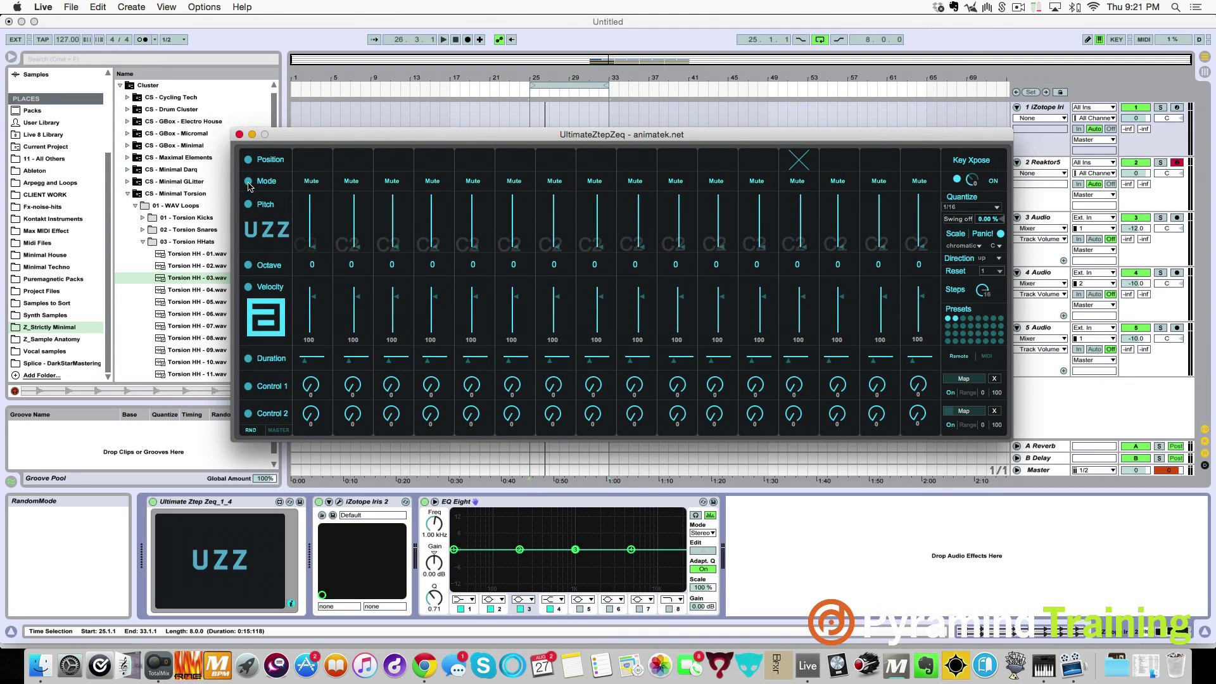
left_click(239, 134)
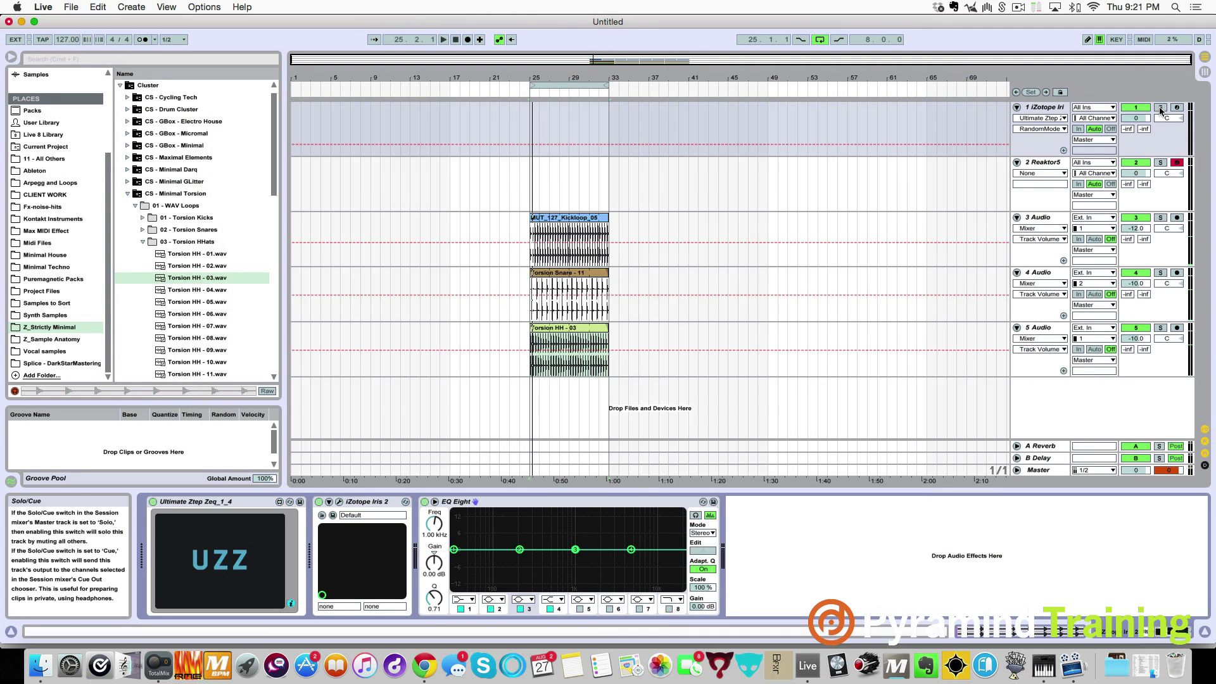
left_click(1160, 107)
left_click(220, 560)
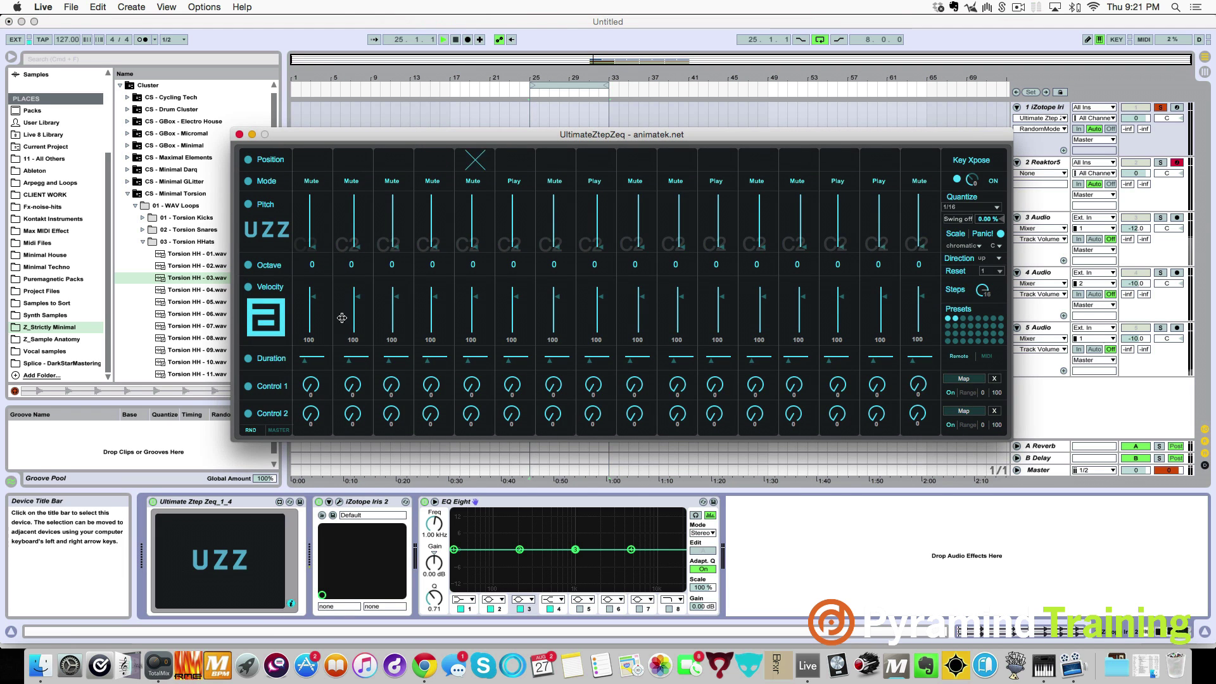
left_click(249, 204)
left_click(220, 560)
left_click(220, 560)
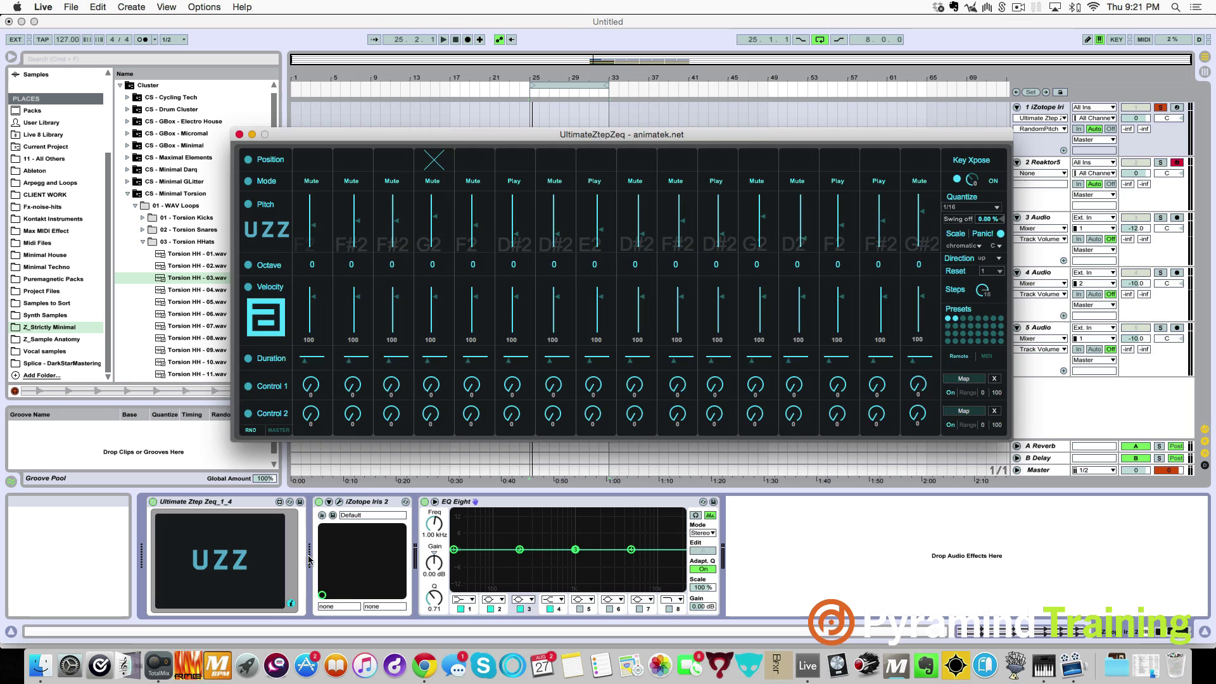
left_click(309, 559)
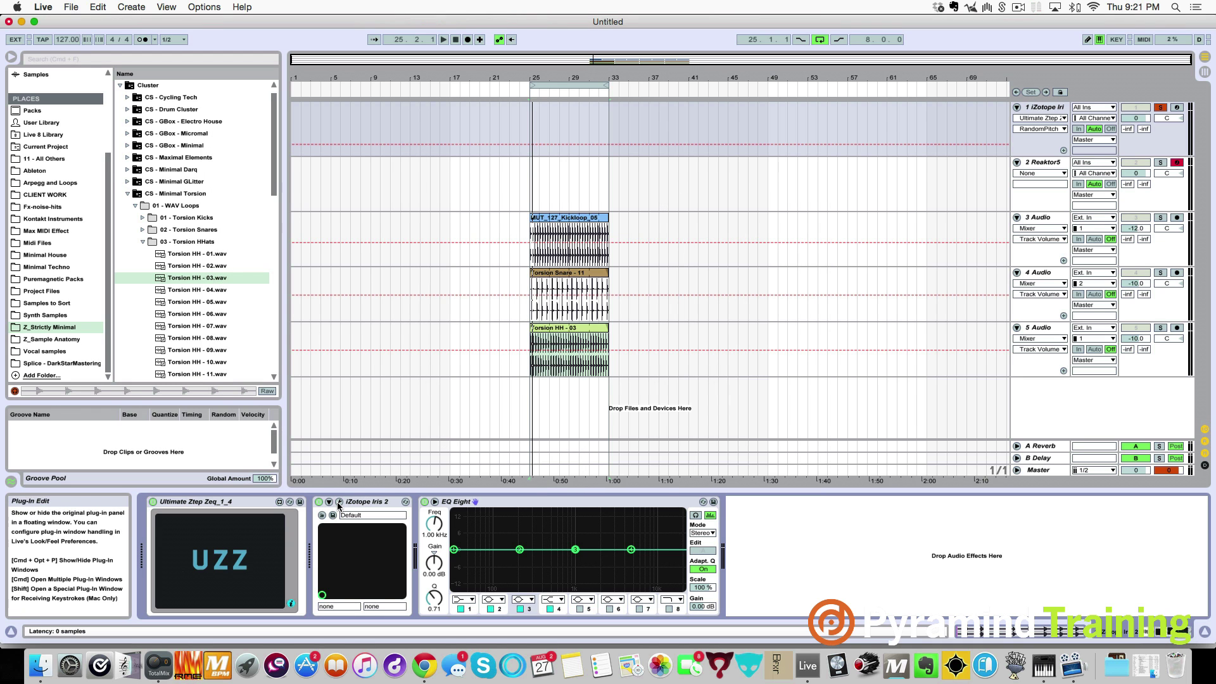
Load the Almost Enough bass patch in Iris 2 and test it at velocity 127.
left_click(339, 502)
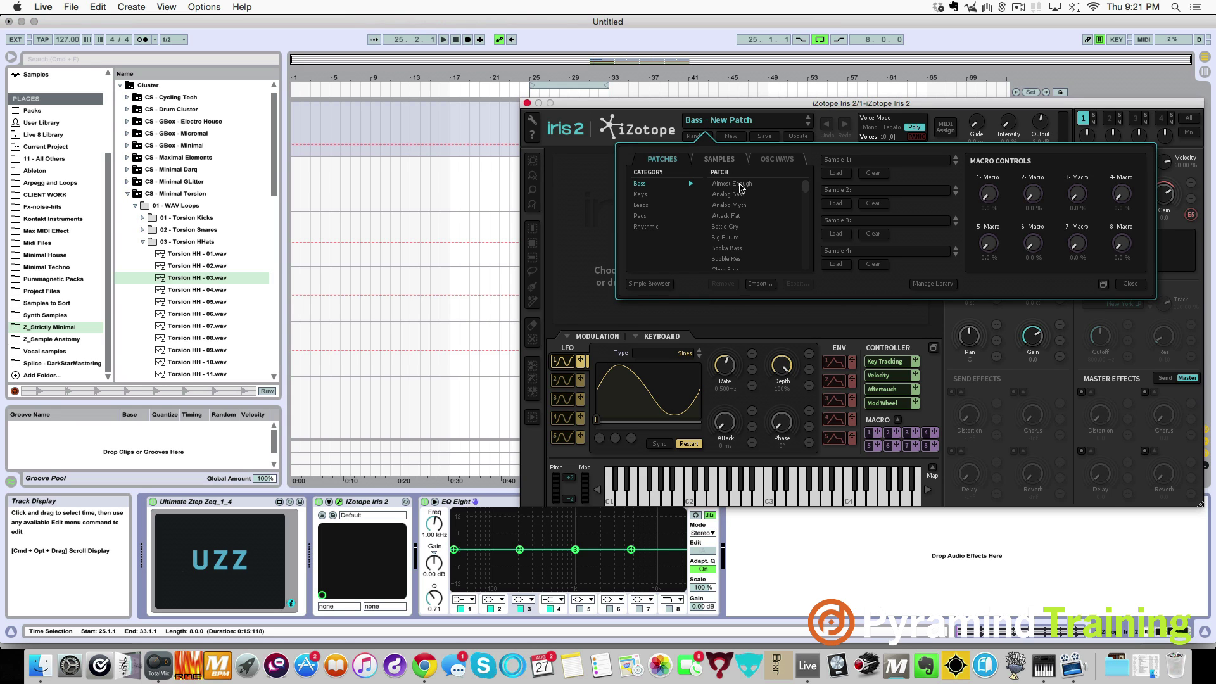
left_click(746, 187)
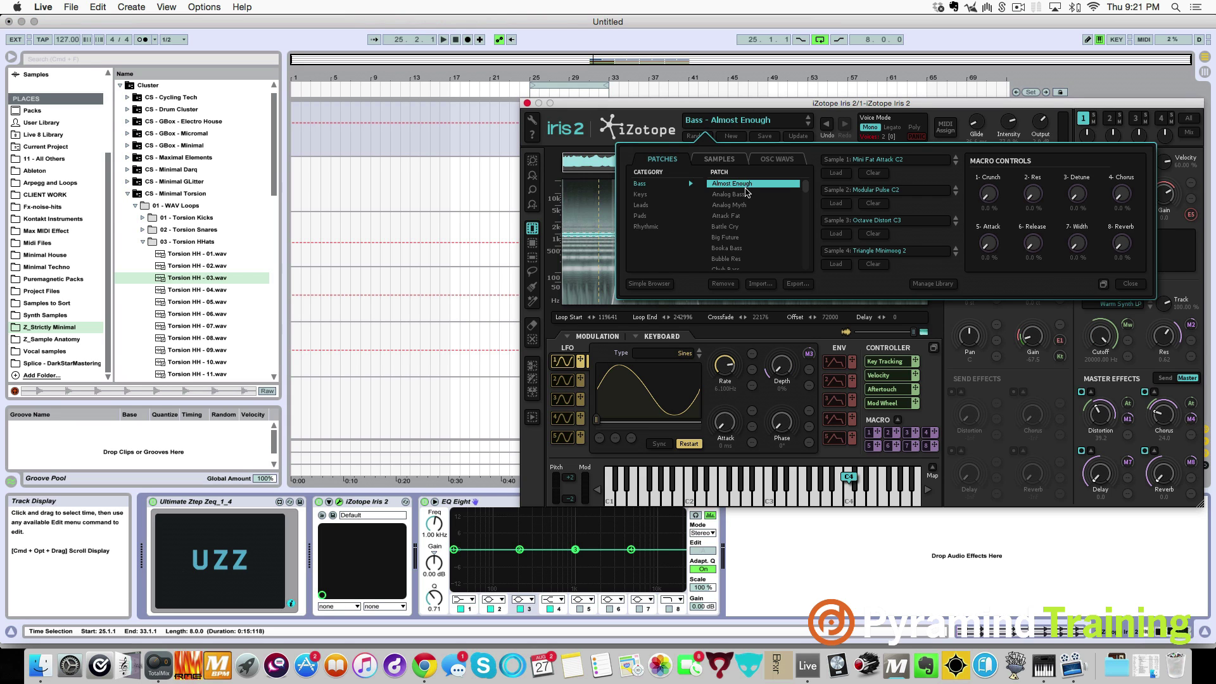
key("v")
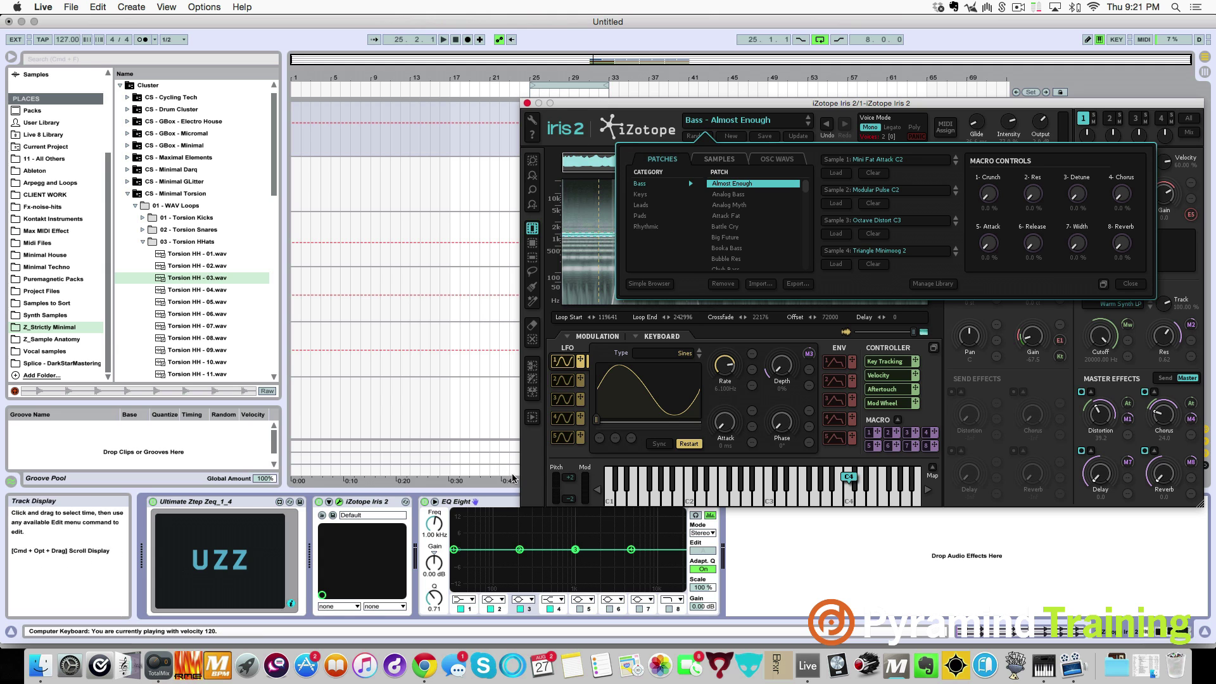
key("v")
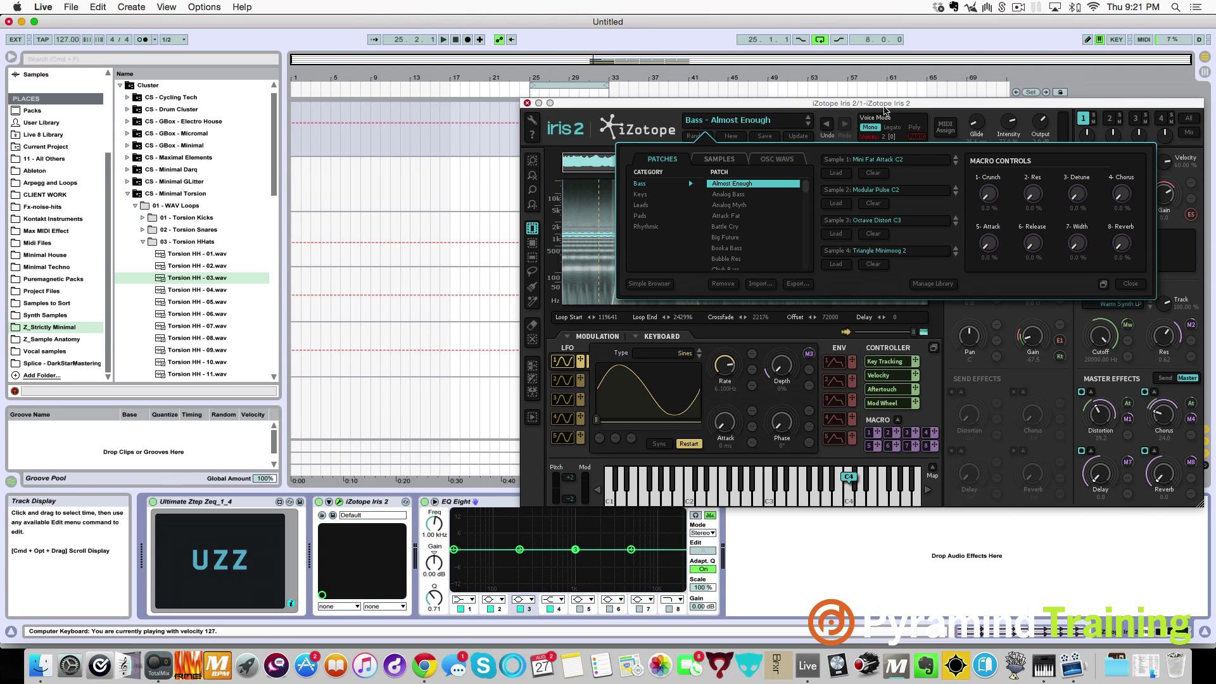
left_click(526, 103)
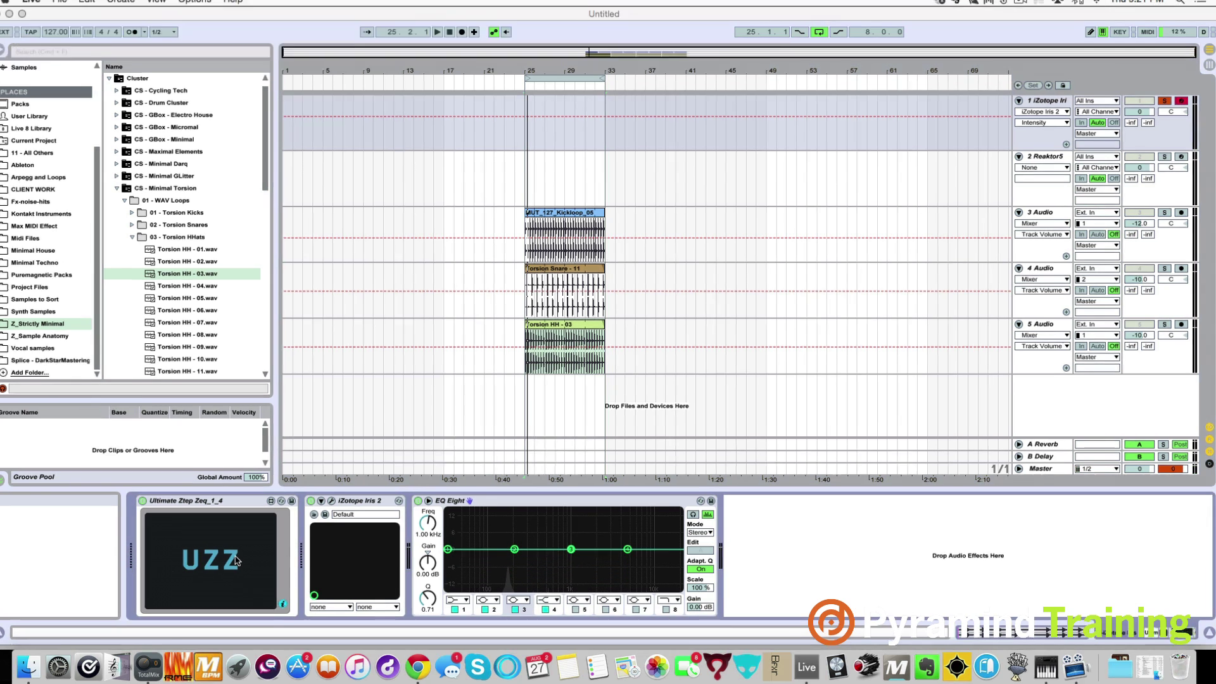
left_click(236, 560)
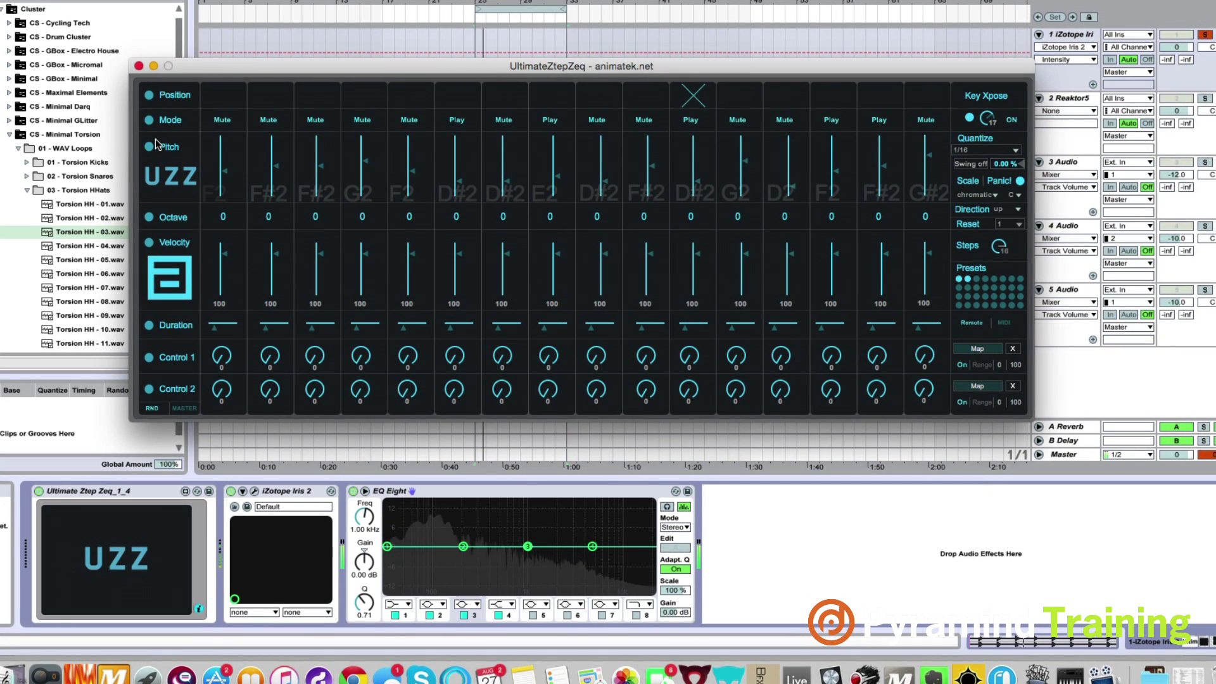
Reset every UZZ step to muted C2 and pick a new scale root, keeping the chromatic scale.
left_click_drag(158, 66, 102, 0)
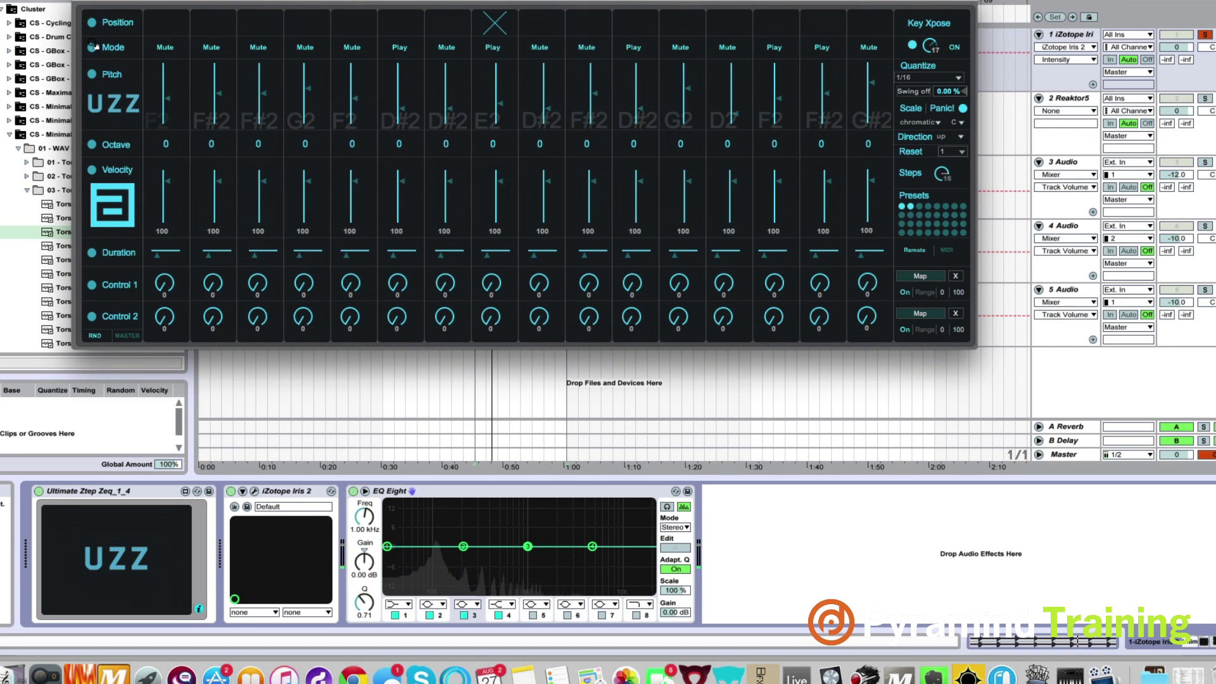
left_click(91, 24)
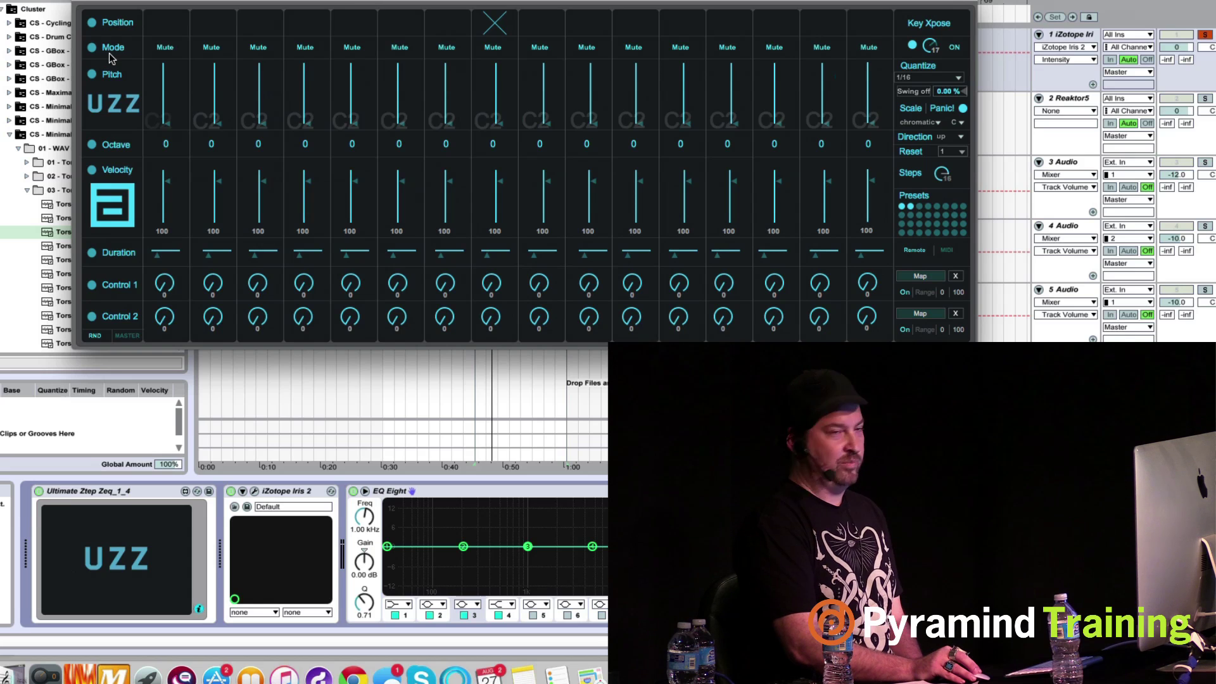
left_click(960, 123)
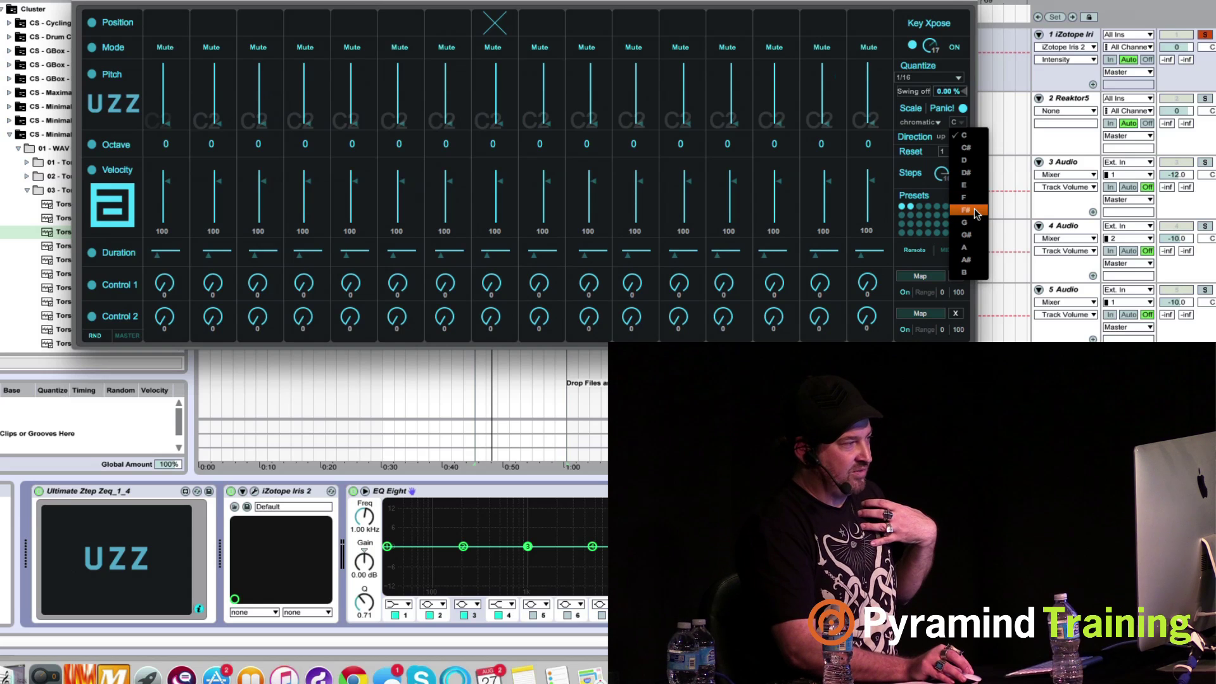
left_click(978, 172)
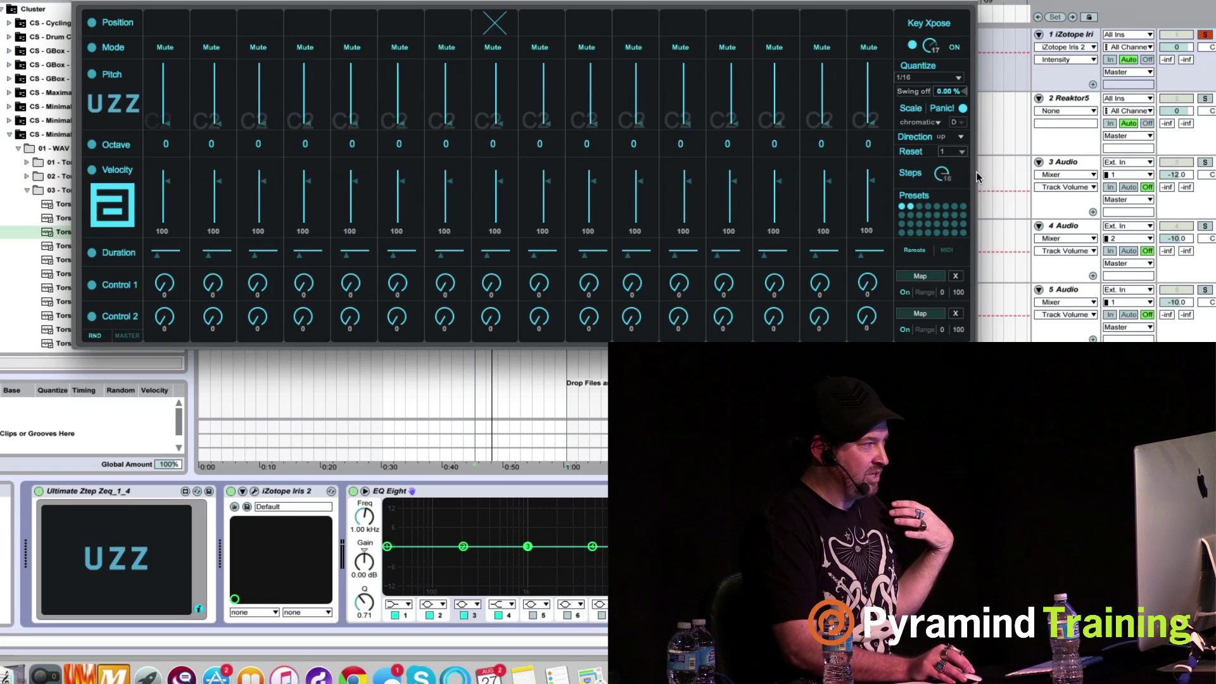
left_click(933, 122)
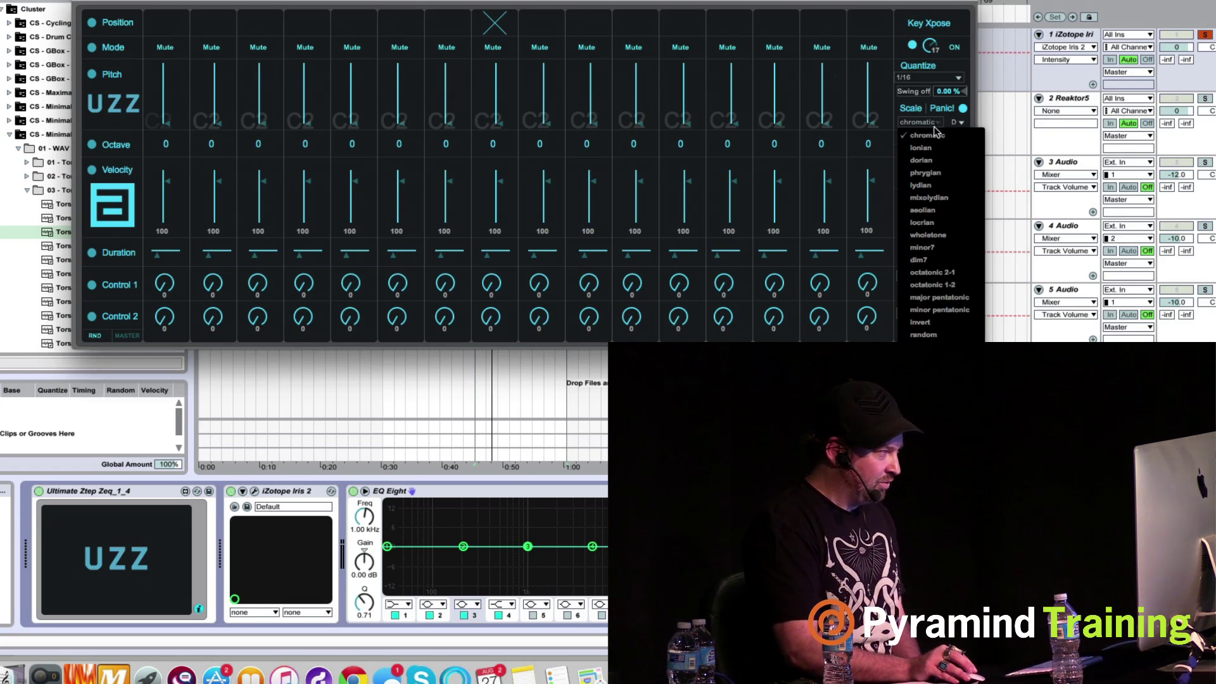
left_click(943, 136)
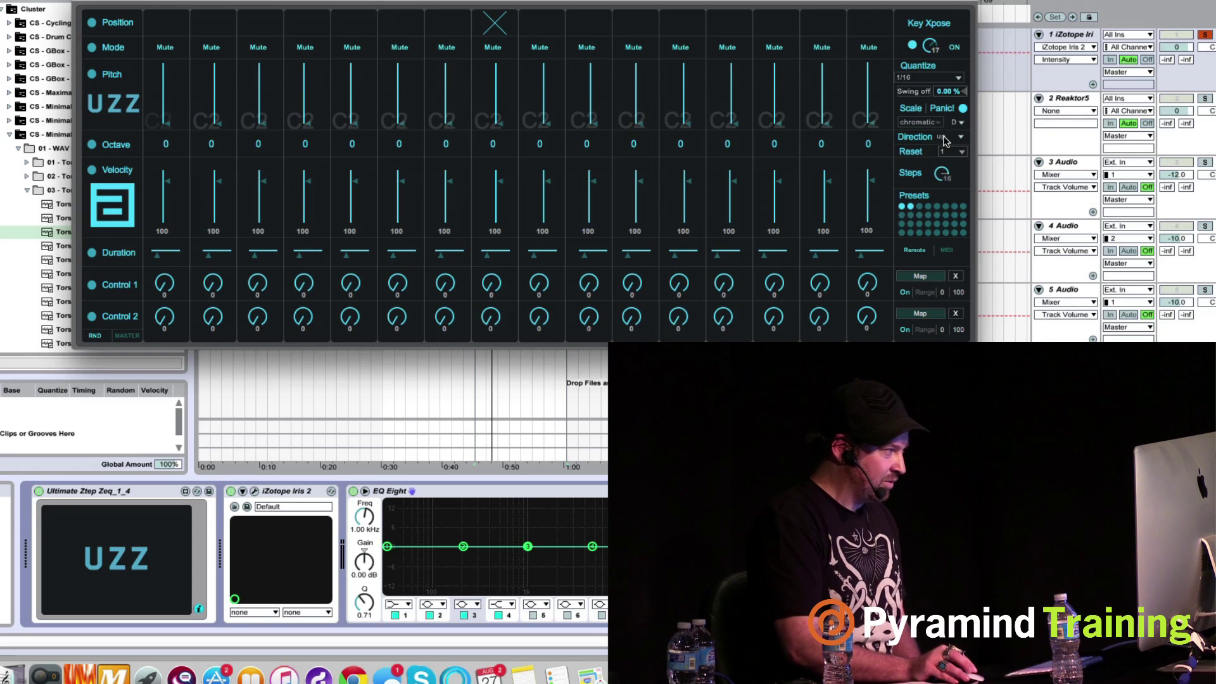
Randomize the UZZ Play/Mute pattern three times, then hide the plug-in window.
left_click(91, 49)
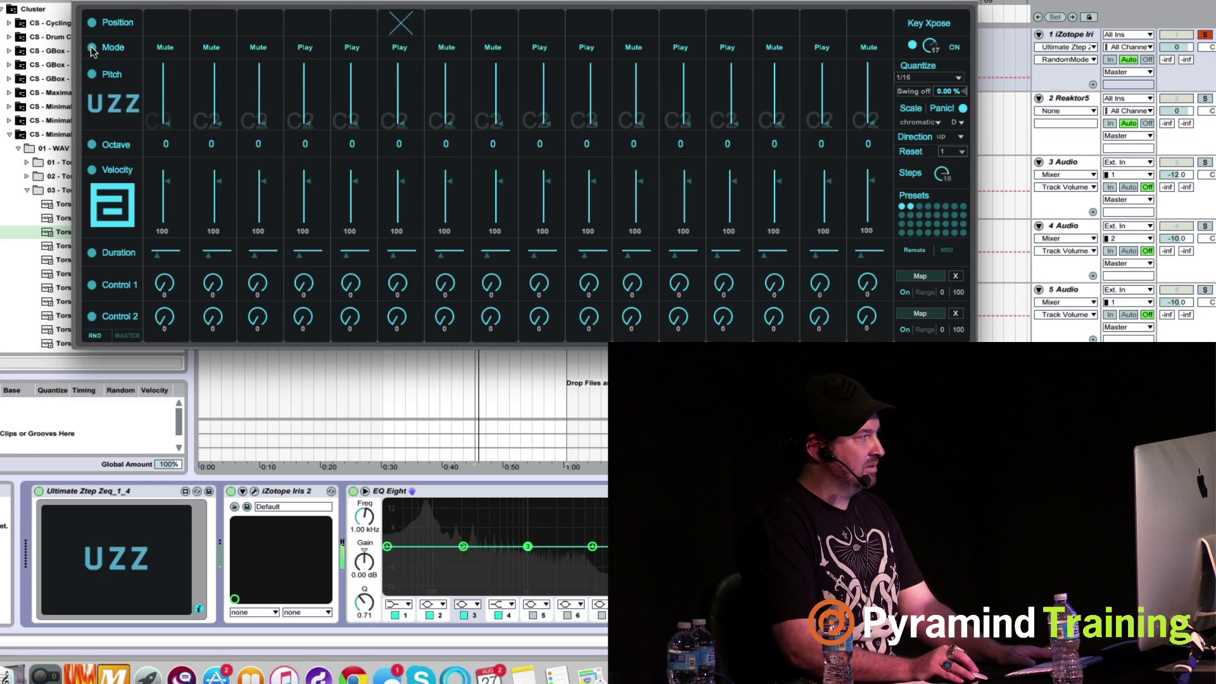
left_click(92, 49)
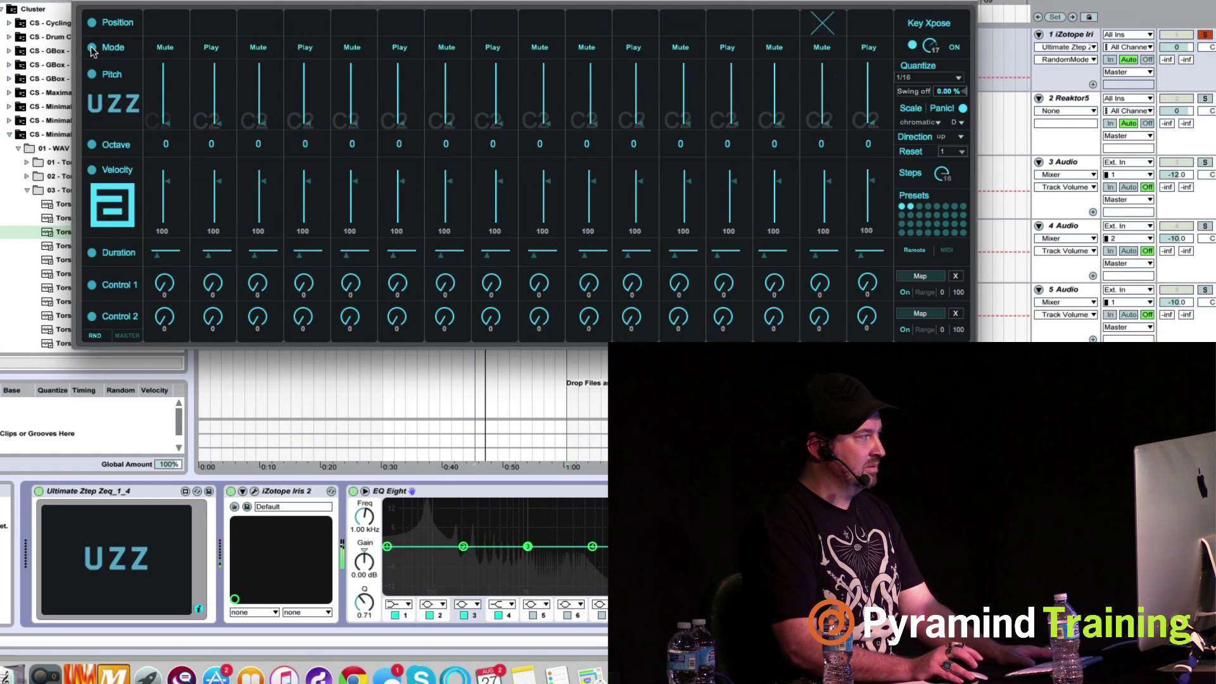
left_click(91, 48)
key("super+alt+p")
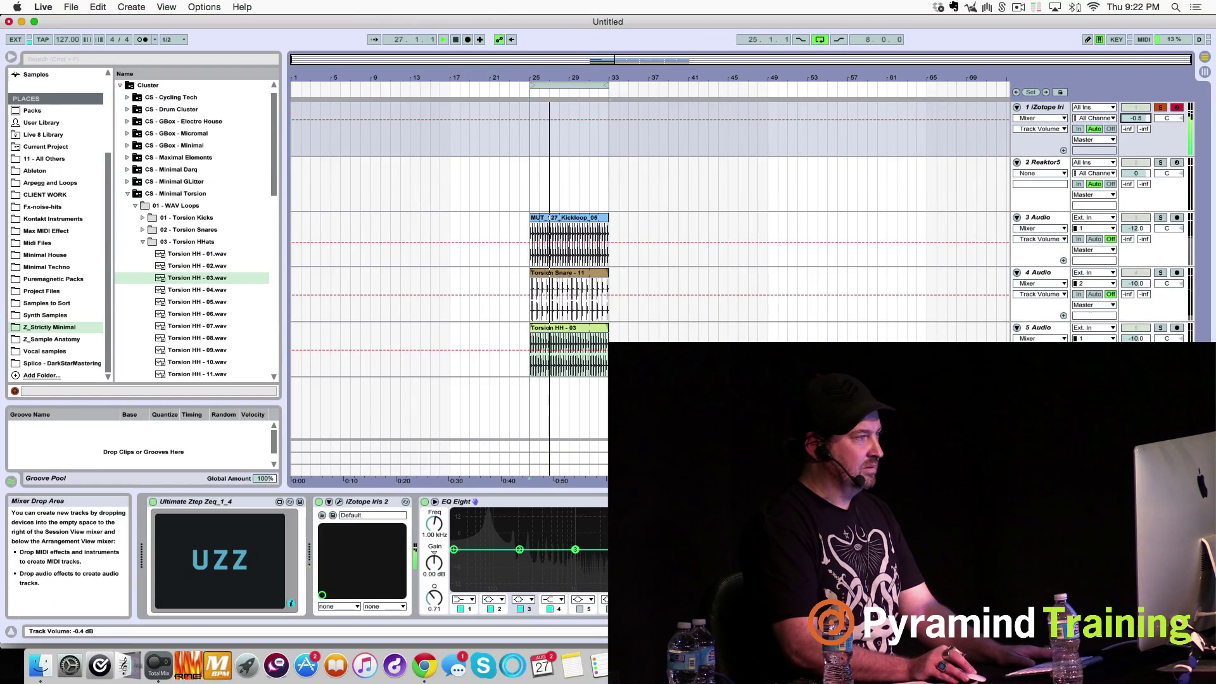
Make EQ Eight band 1 a Low Cut filter at 55 Hz and audition the bass.
left_click(463, 599)
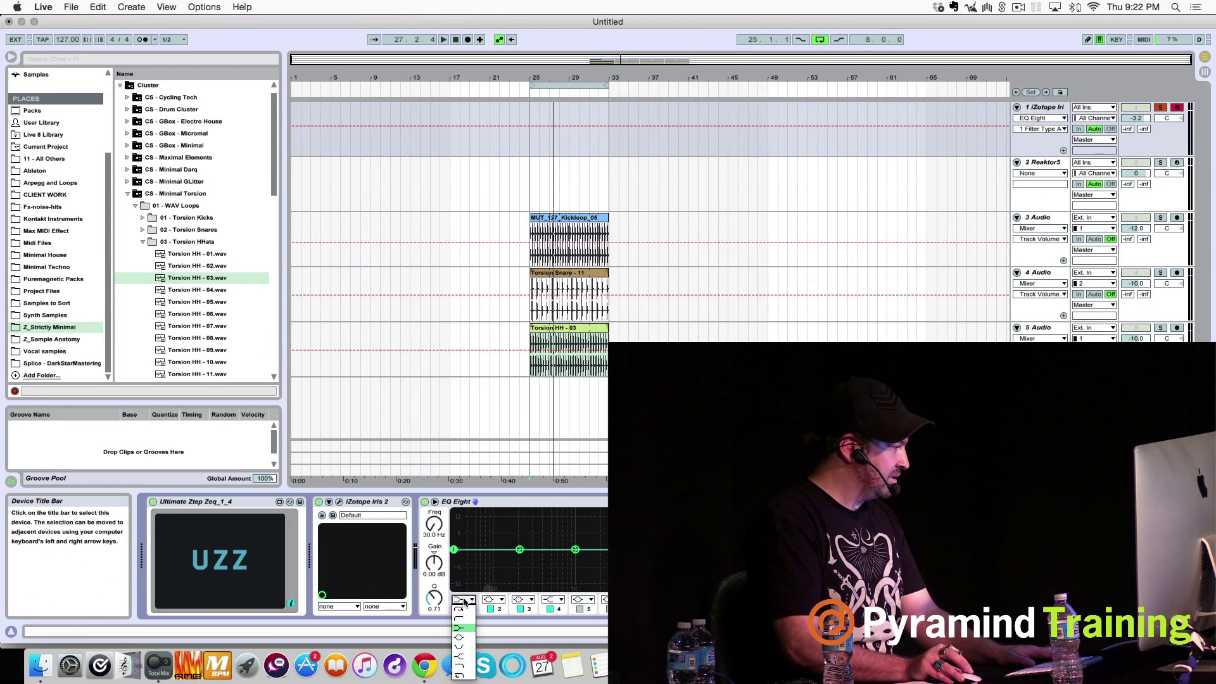
left_click(464, 585)
left_click(465, 600)
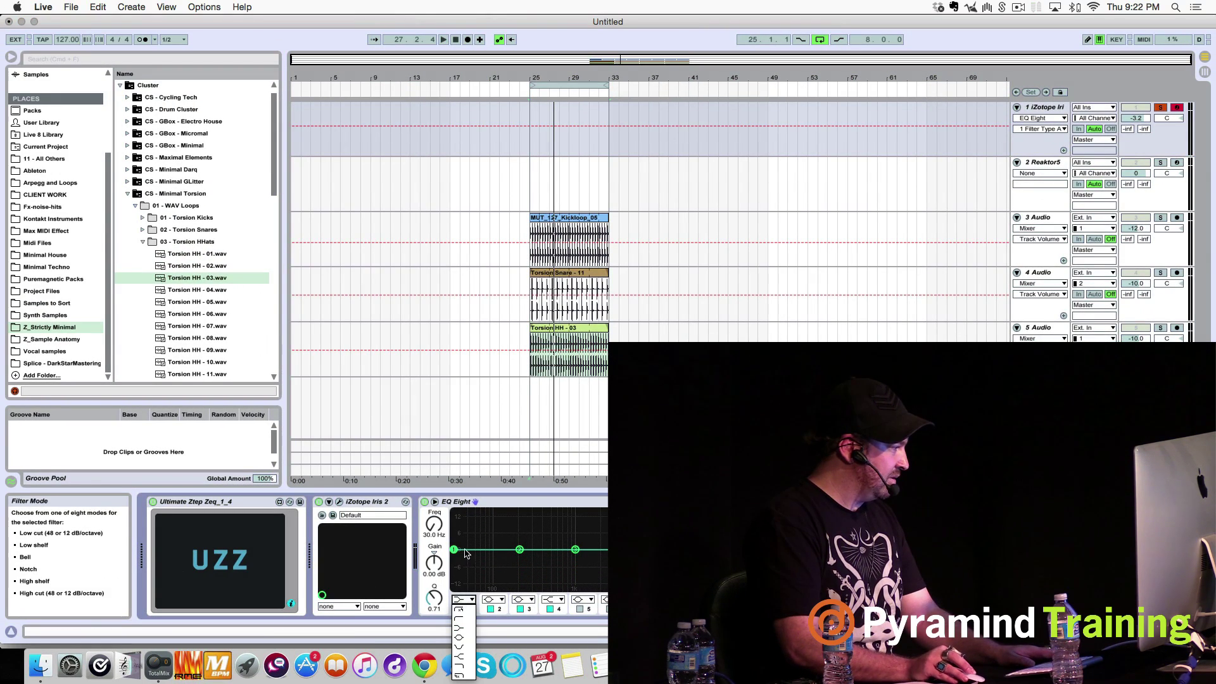
left_click(461, 611)
left_click_drag(437, 534, 437, 532)
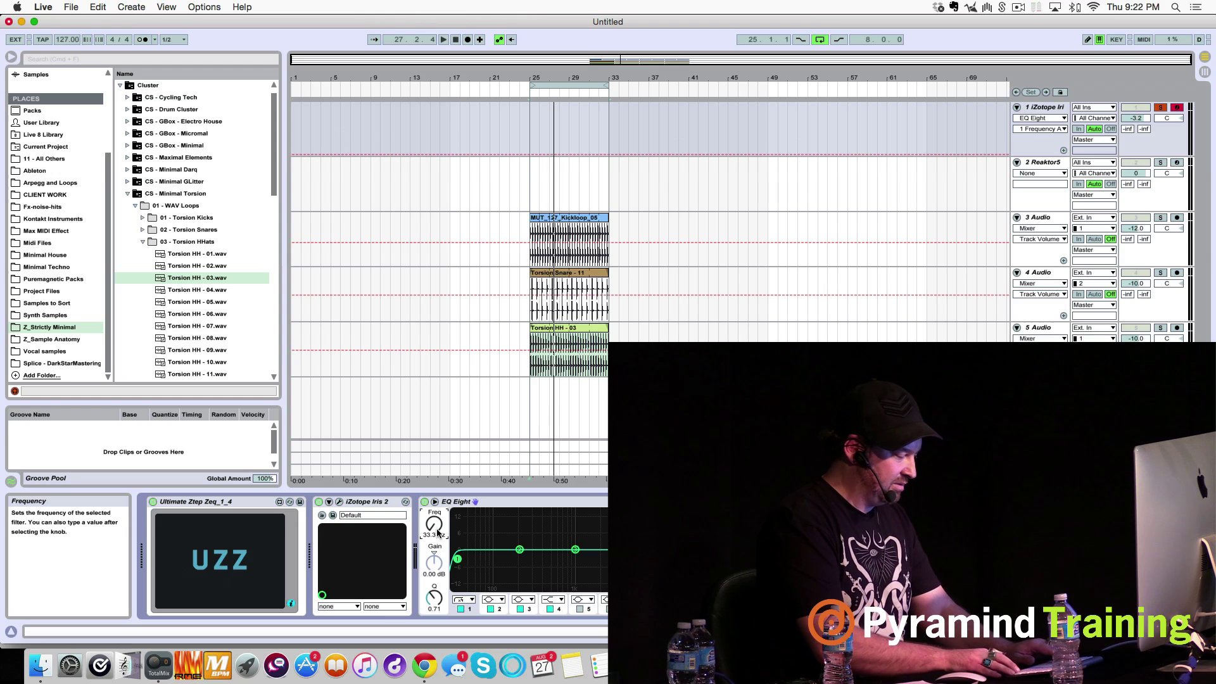
key("space")
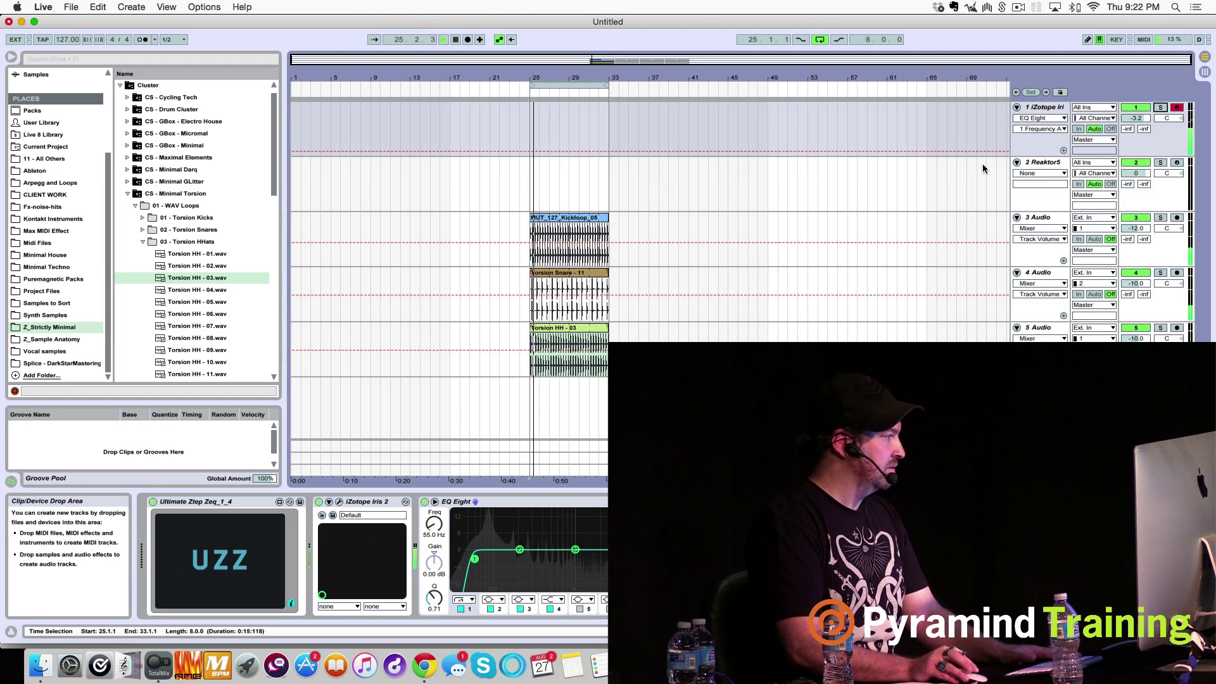
key("space")
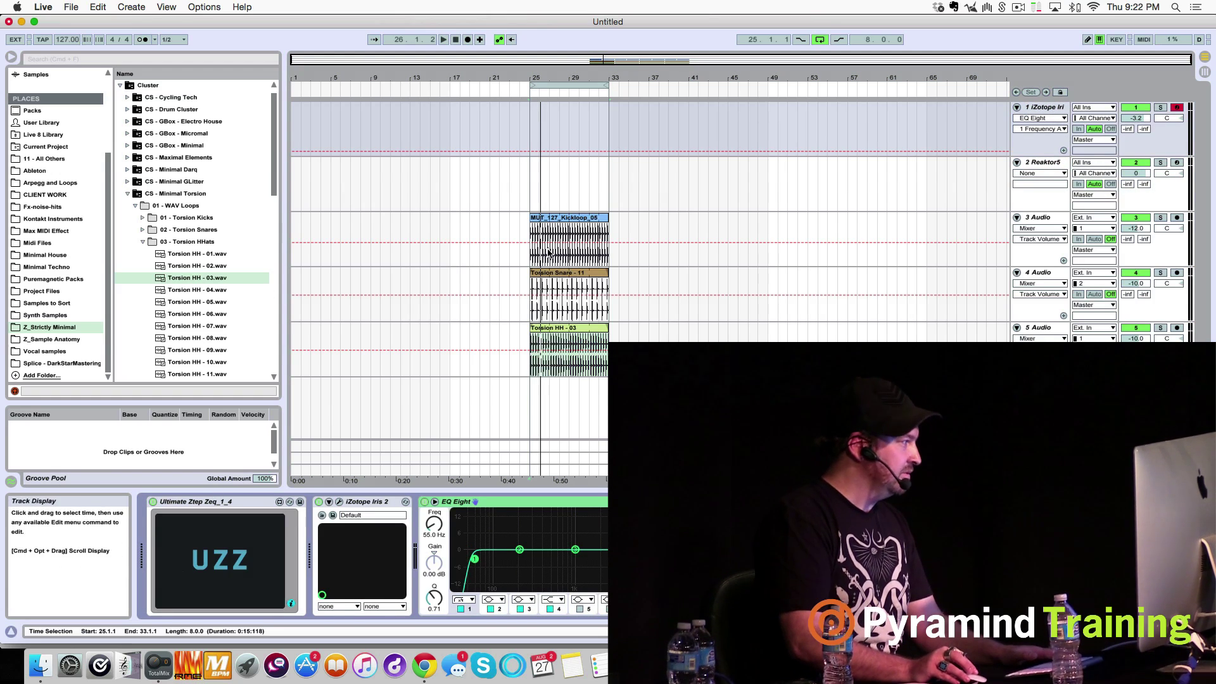
Add a Pitch MIDI effect to the bass track's device chain.
left_click(215, 584)
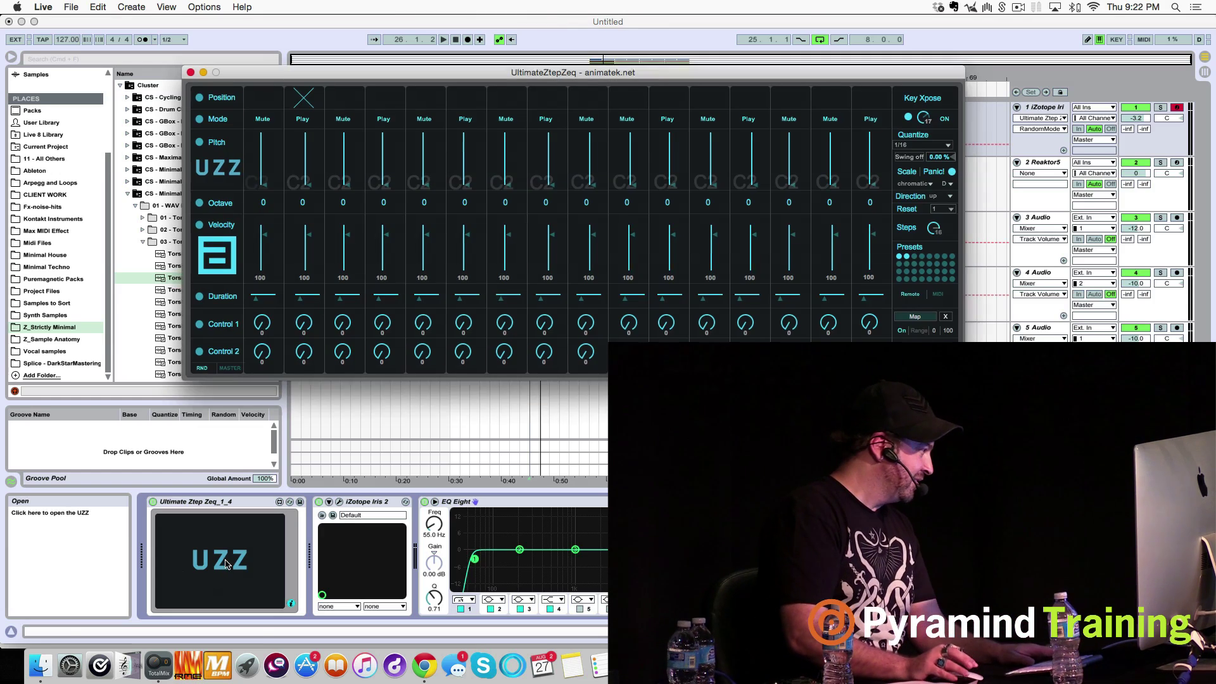
left_click_drag(415, 77, 487, 10)
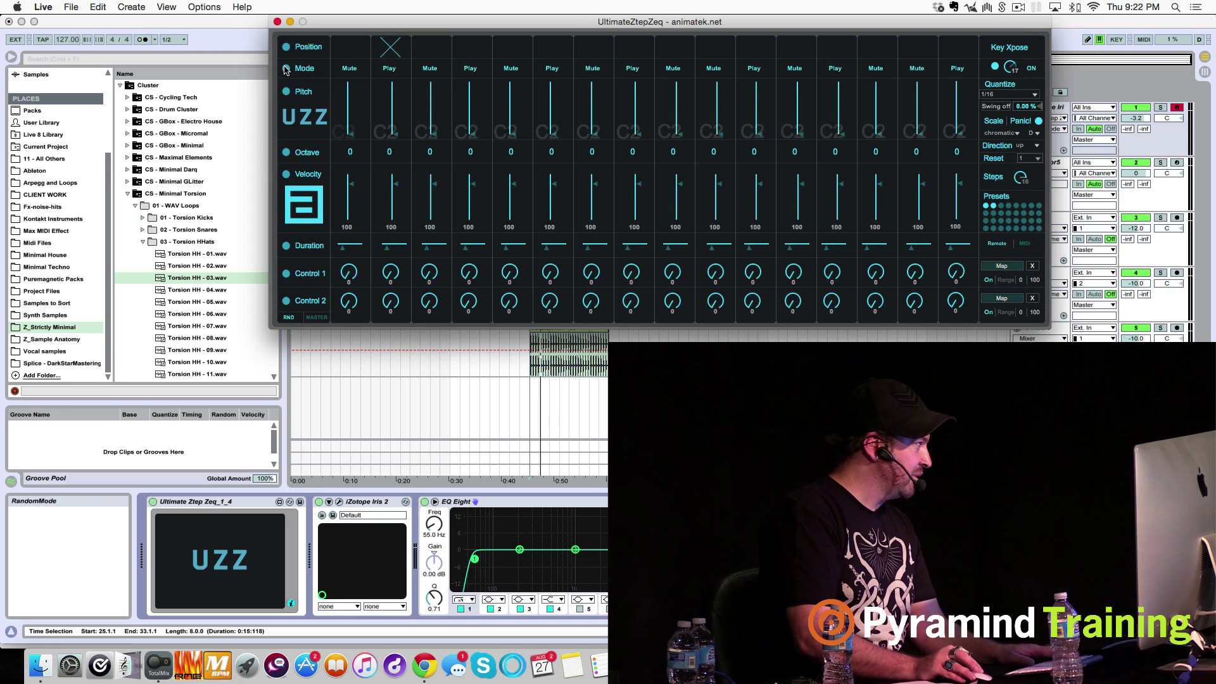
scroll(58, 123, "up", 4)
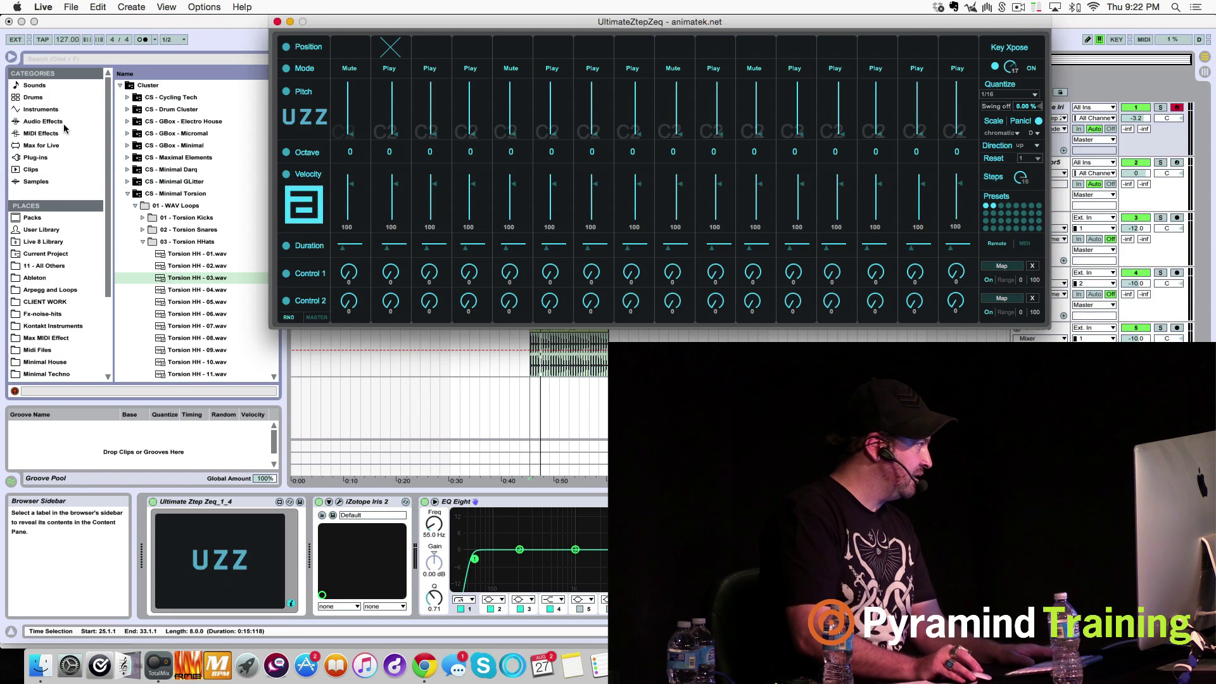
left_click(51, 134)
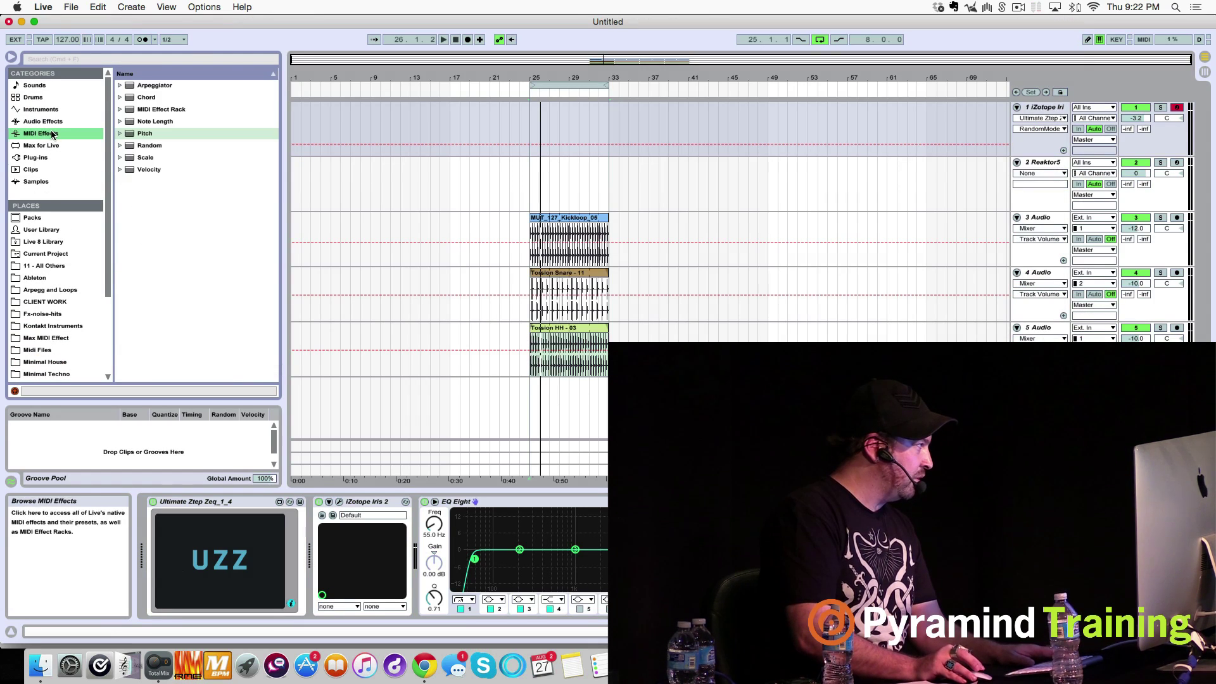
left_click_drag(185, 134, 313, 519)
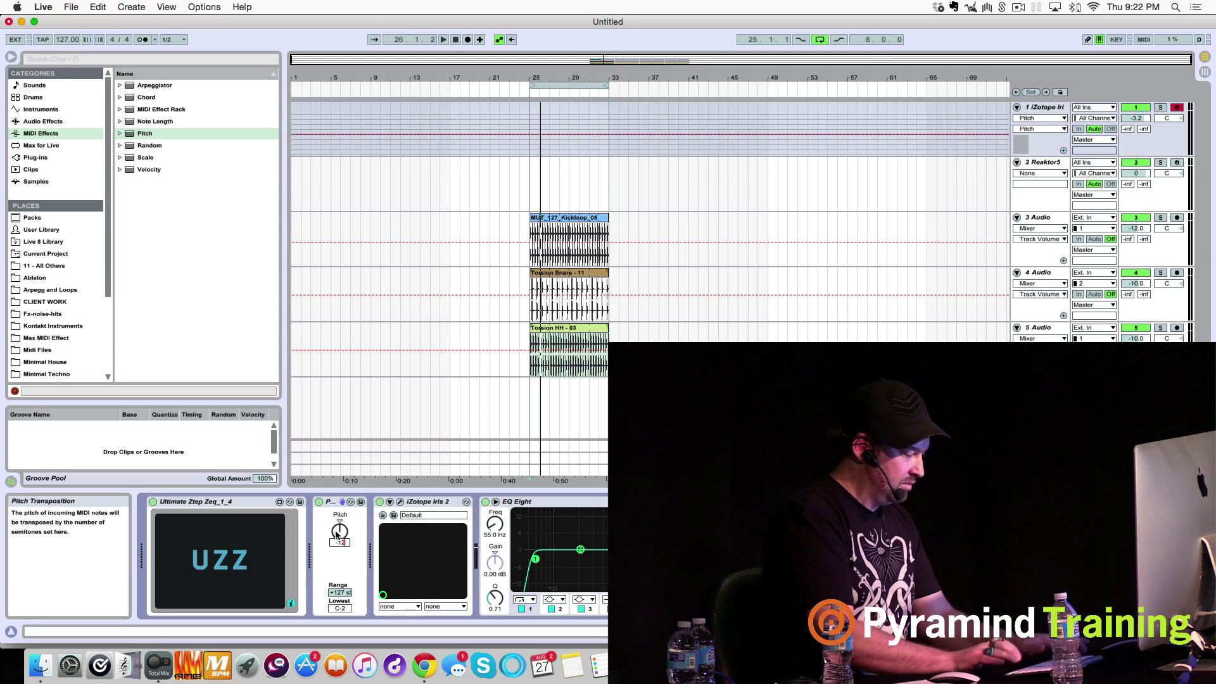
Mute UZZ steps 2, 4, 10 and 12–16, keeping step 11 playing.
left_click(247, 555)
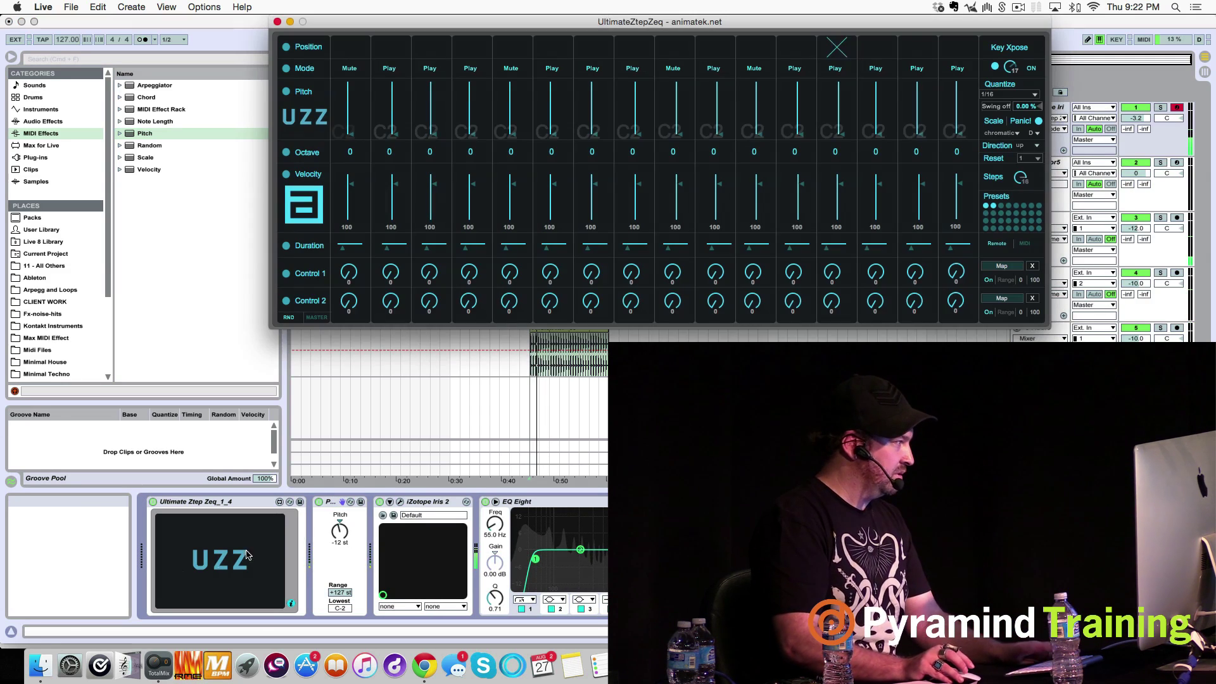
left_click(466, 71)
left_click(398, 69)
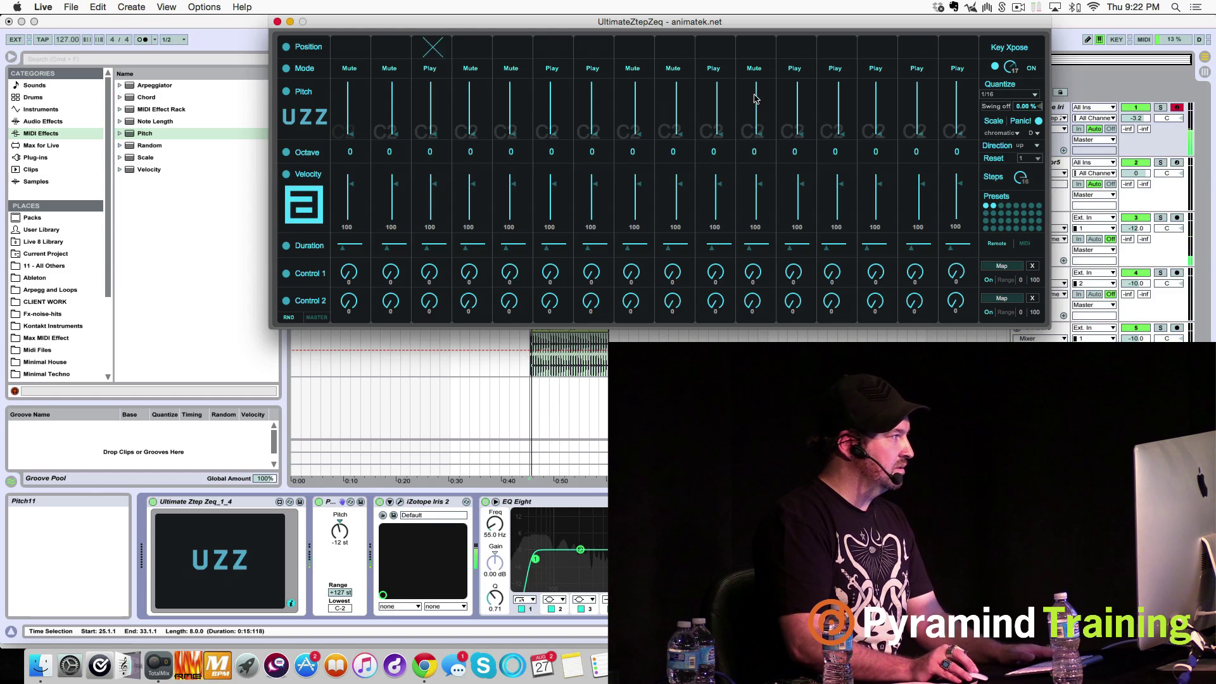
left_click(753, 69)
left_click(713, 68)
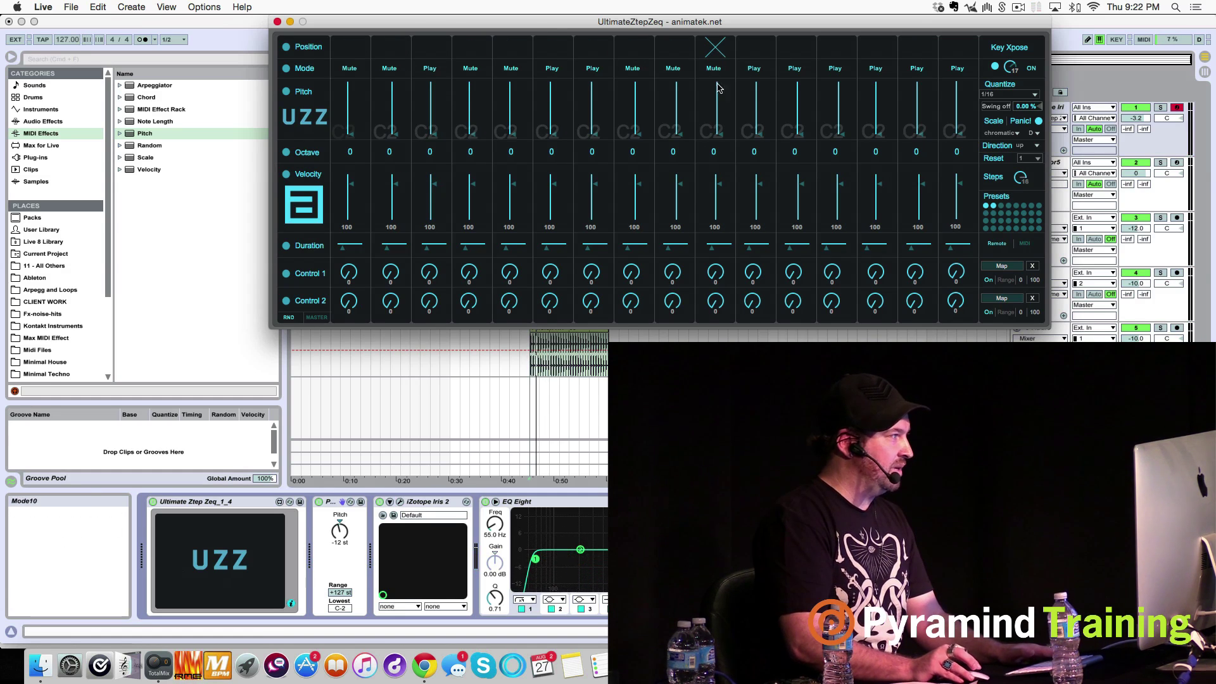
left_click(794, 68)
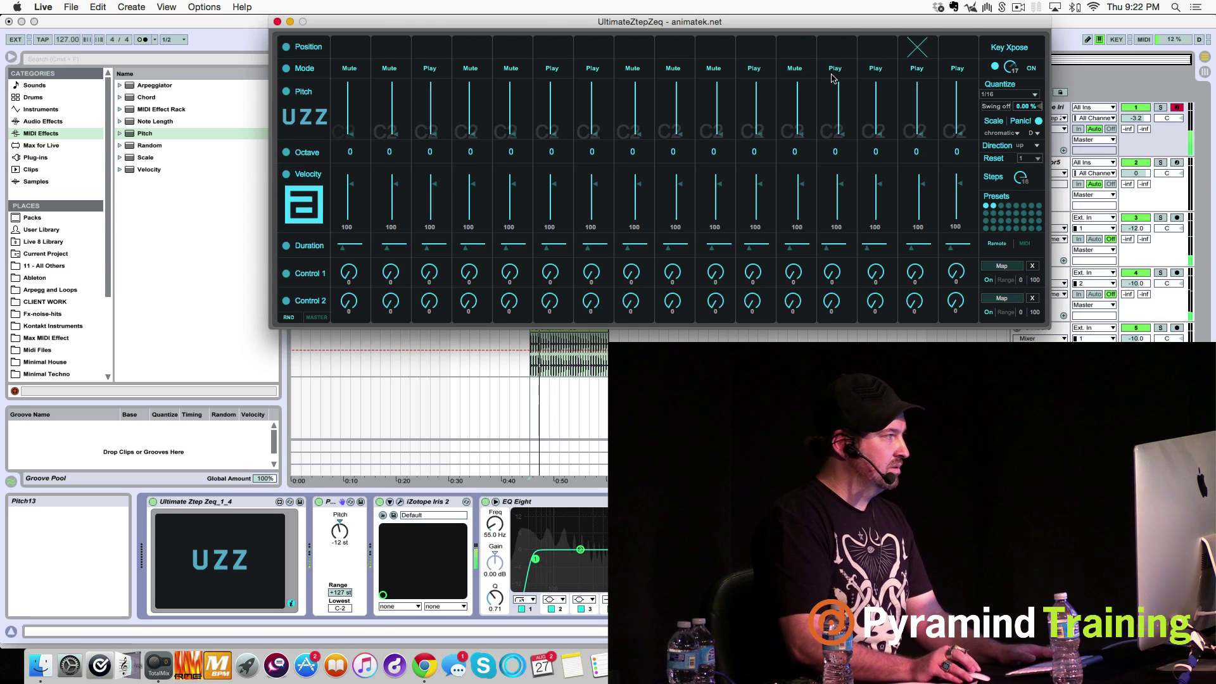
left_click(835, 70)
left_click(875, 69)
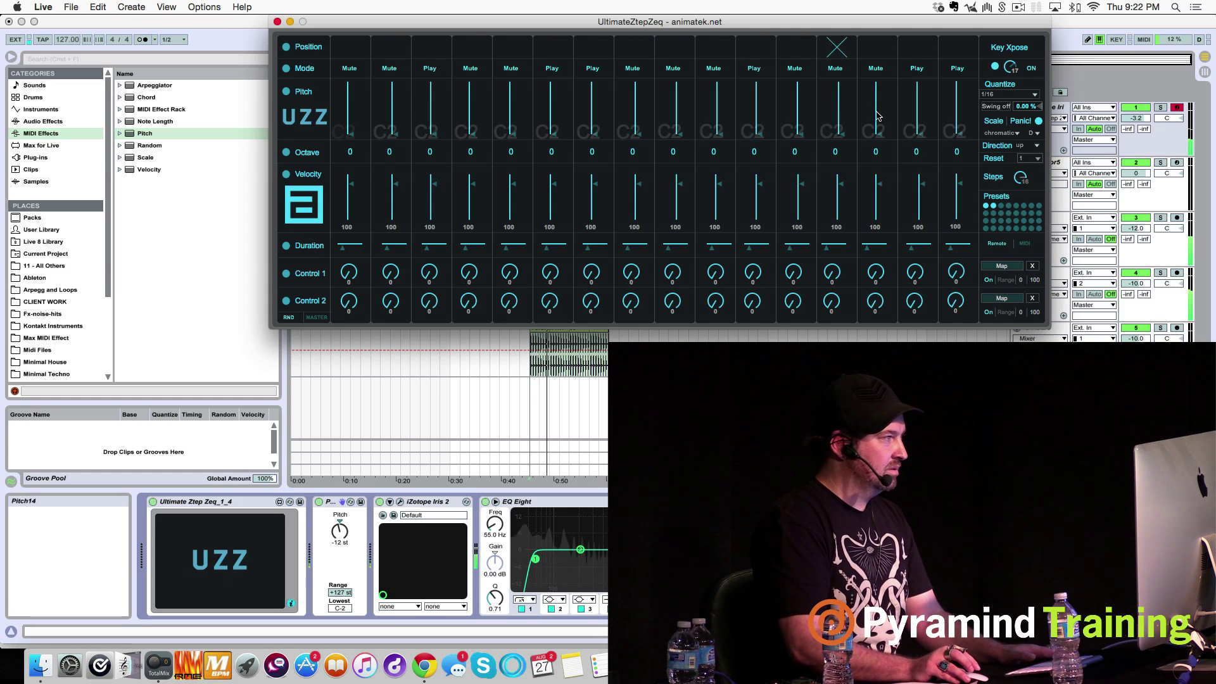
left_click(917, 70)
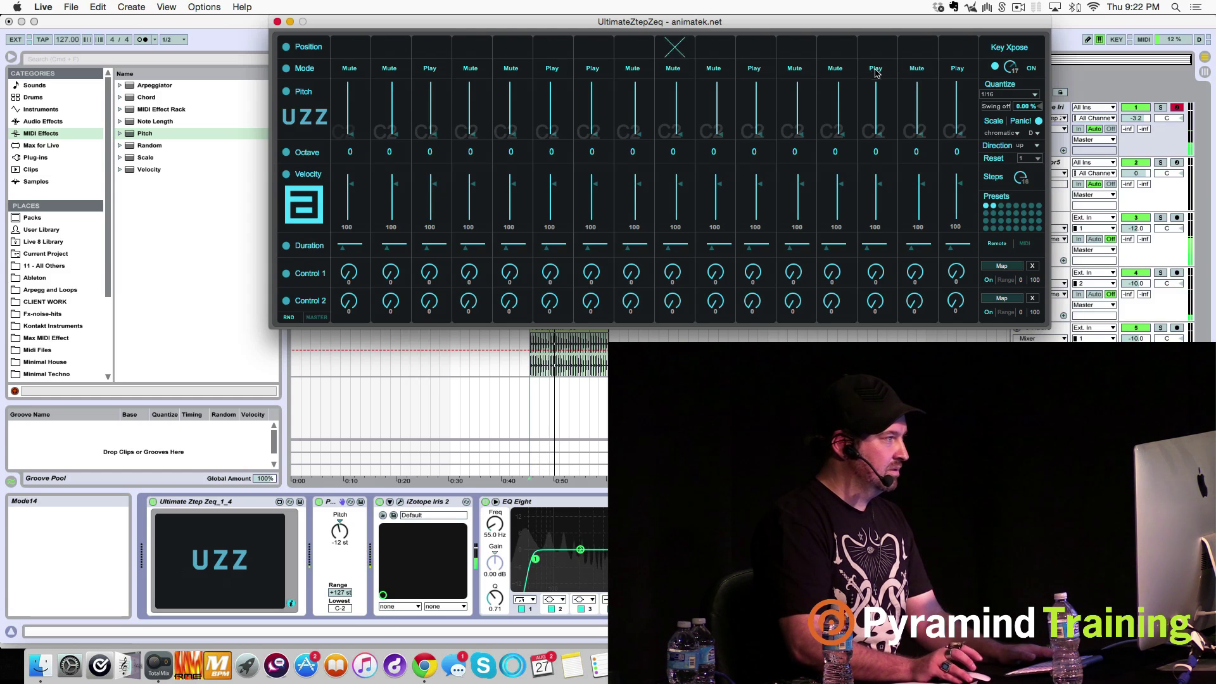
left_click(953, 71)
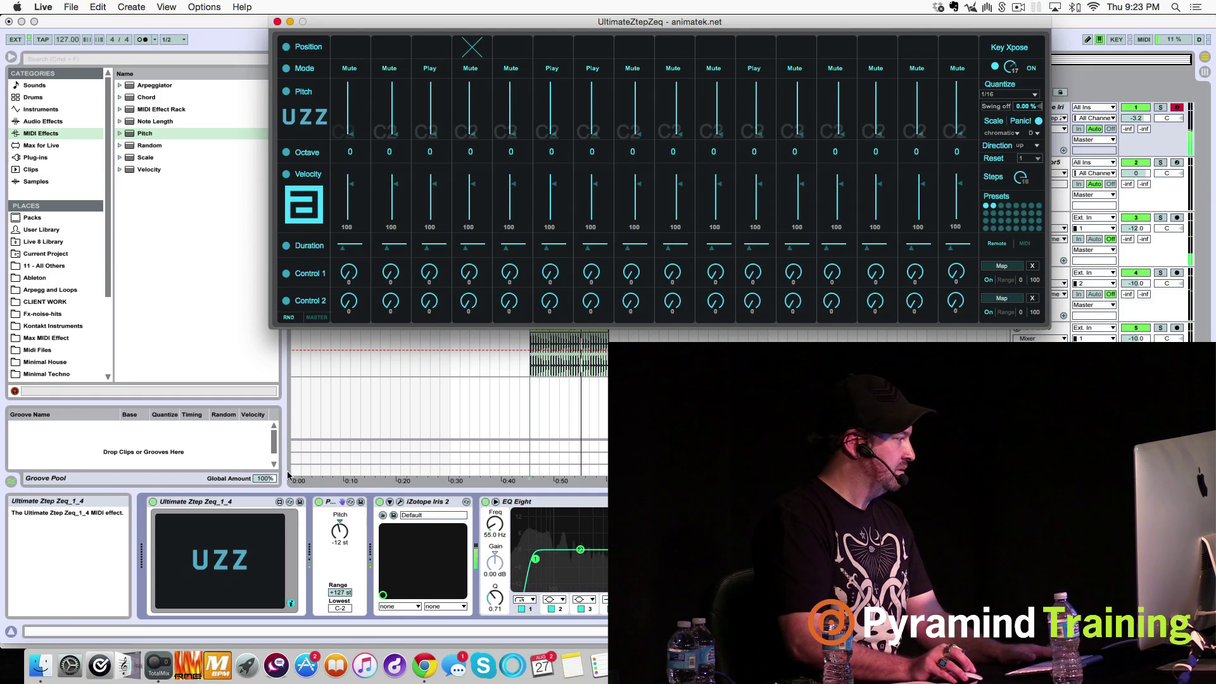
left_click(402, 506)
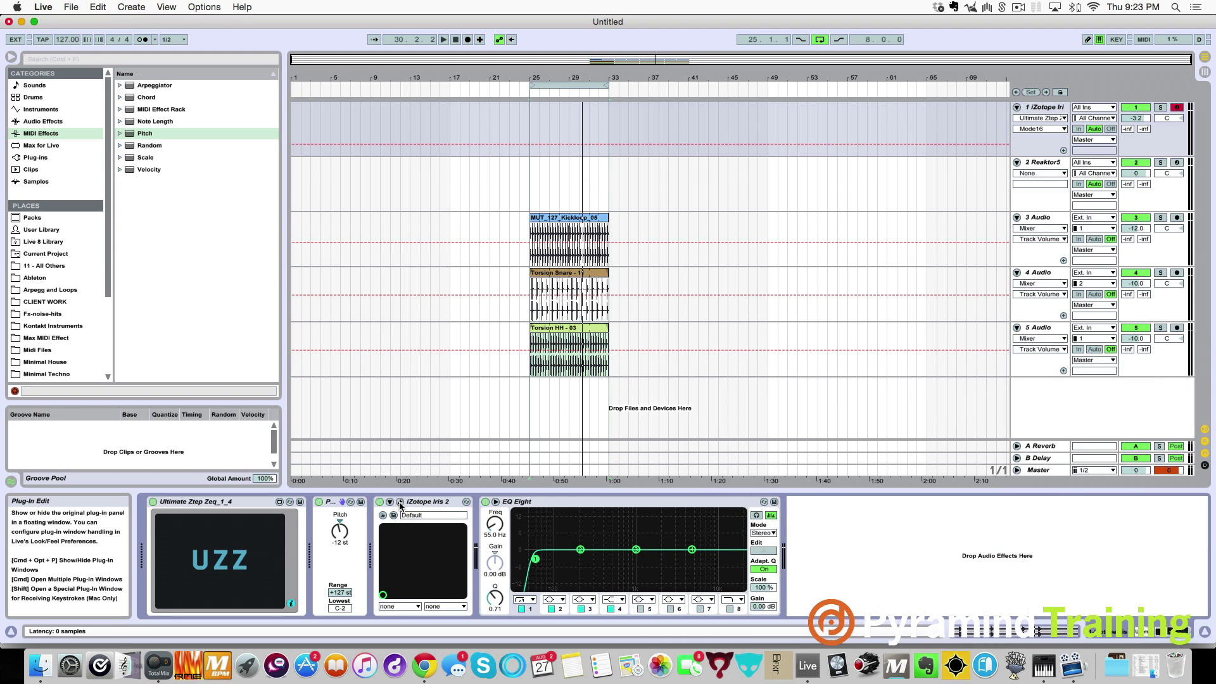
left_click(400, 502)
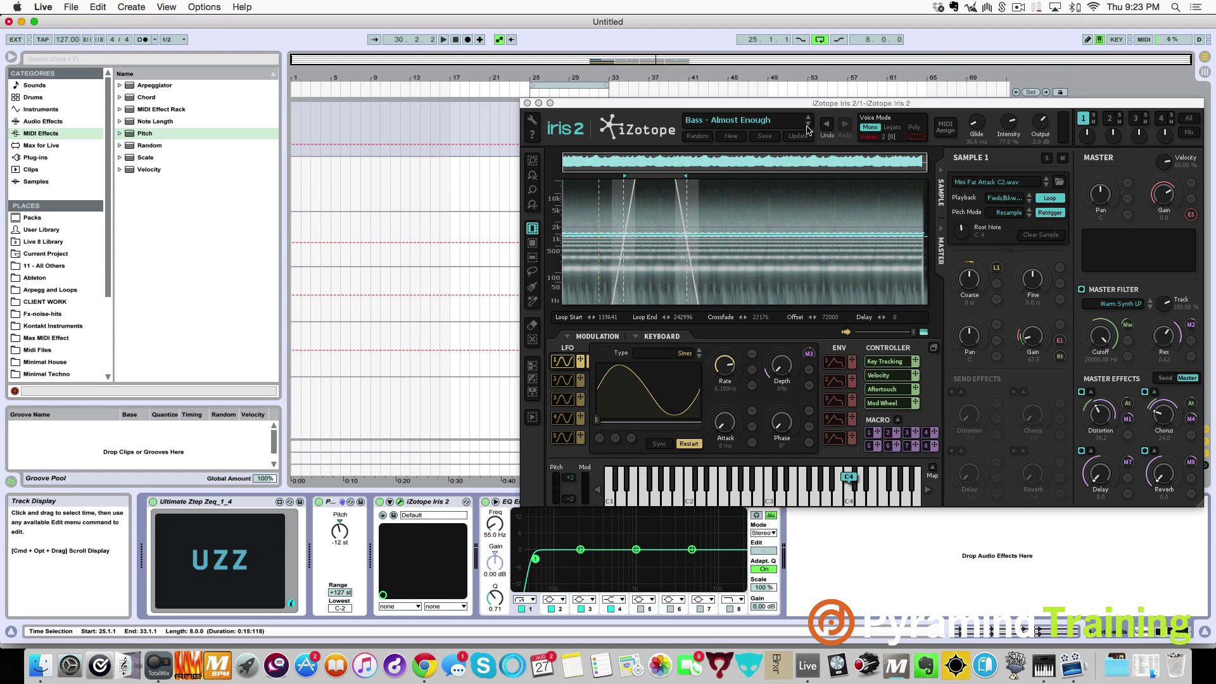
Audition Iris 2 bass presets from Analog Bass onward, stopping on Booka Bass.
left_click(808, 126)
key("space")
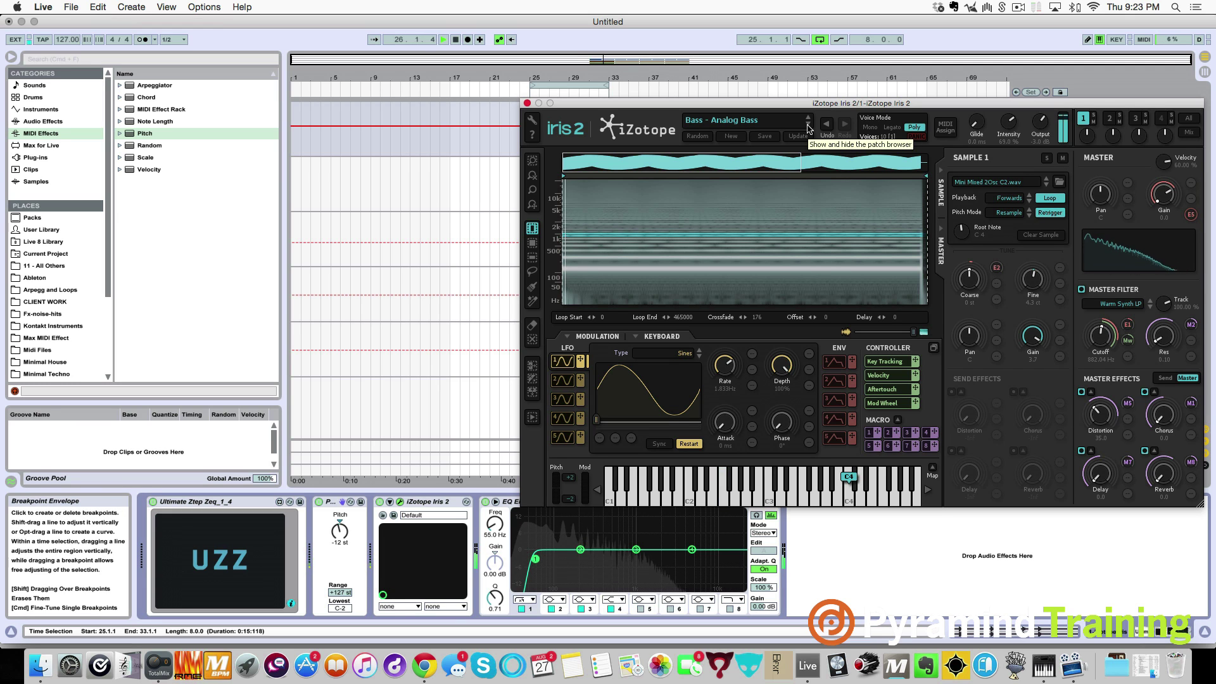
left_click(808, 126)
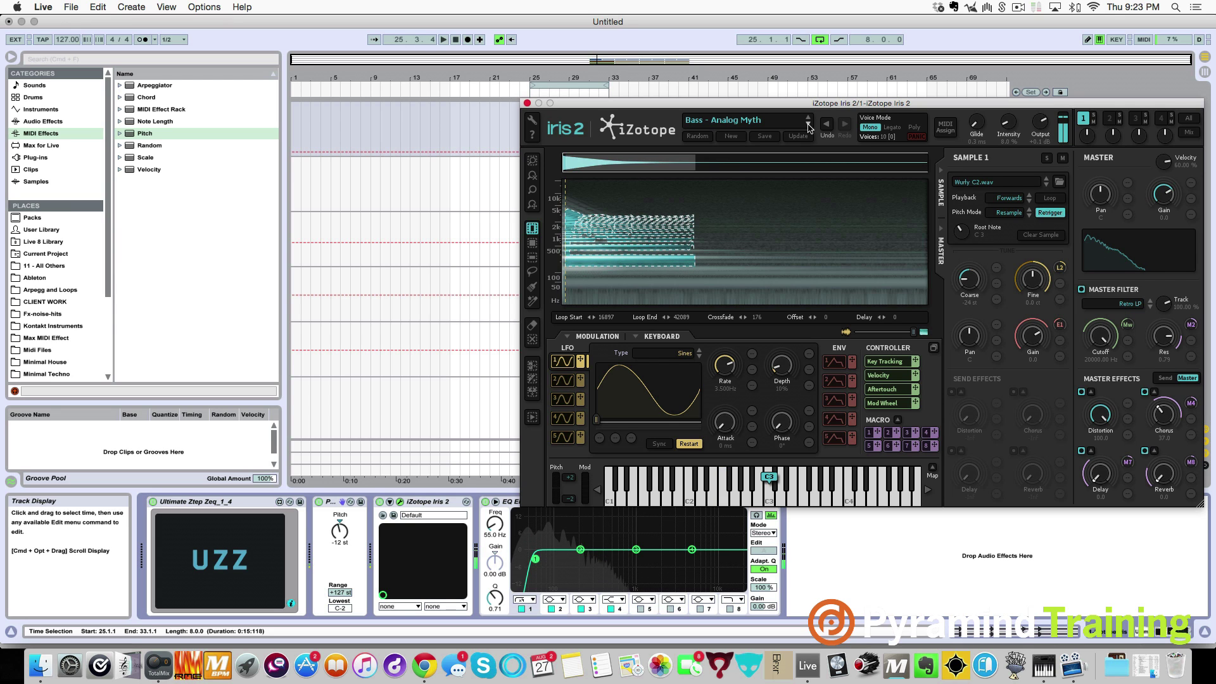
left_click(808, 126)
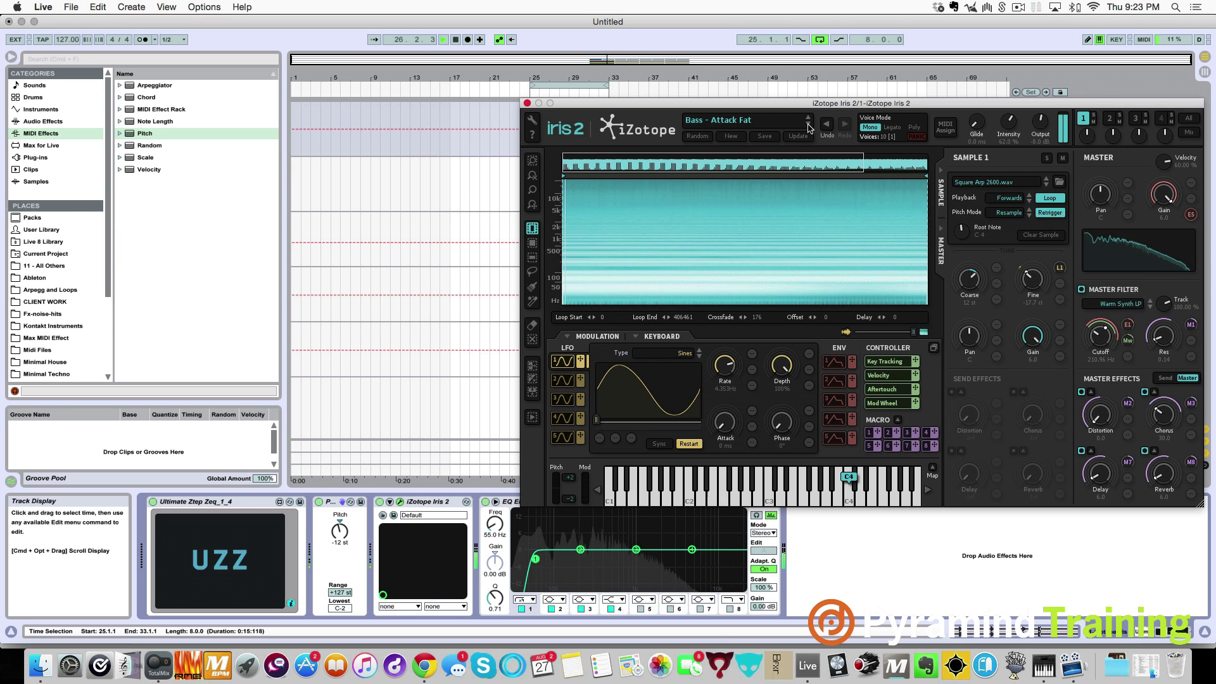
left_click(808, 125)
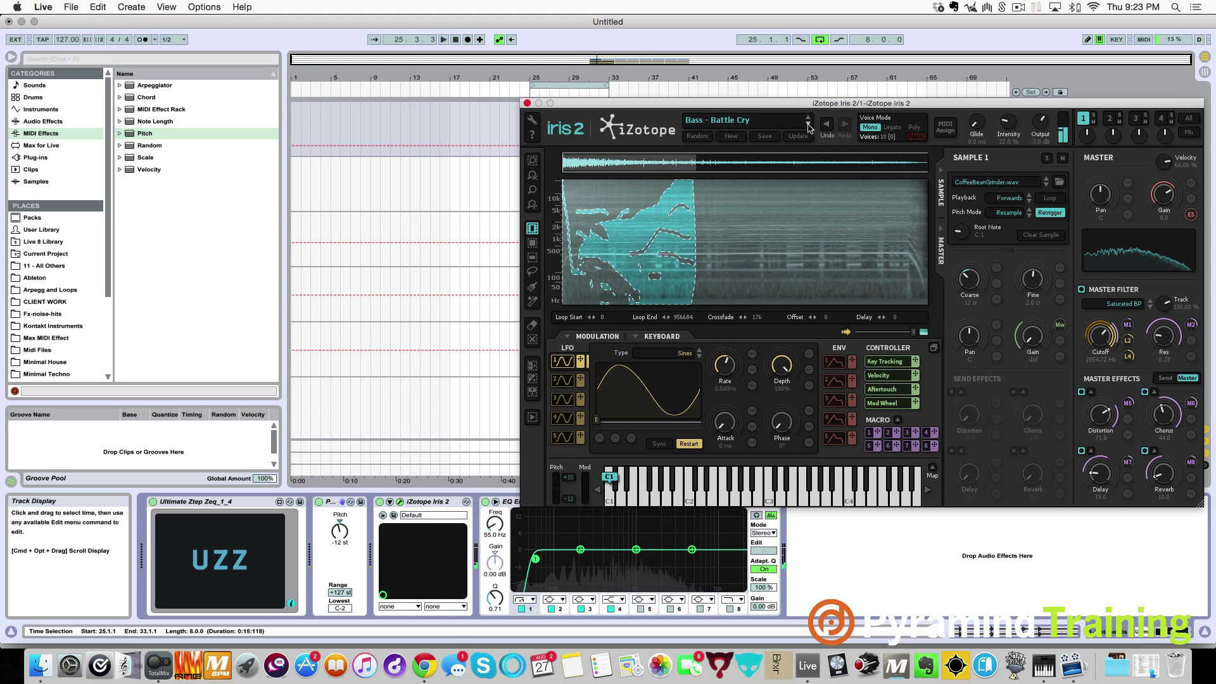
left_click(808, 125)
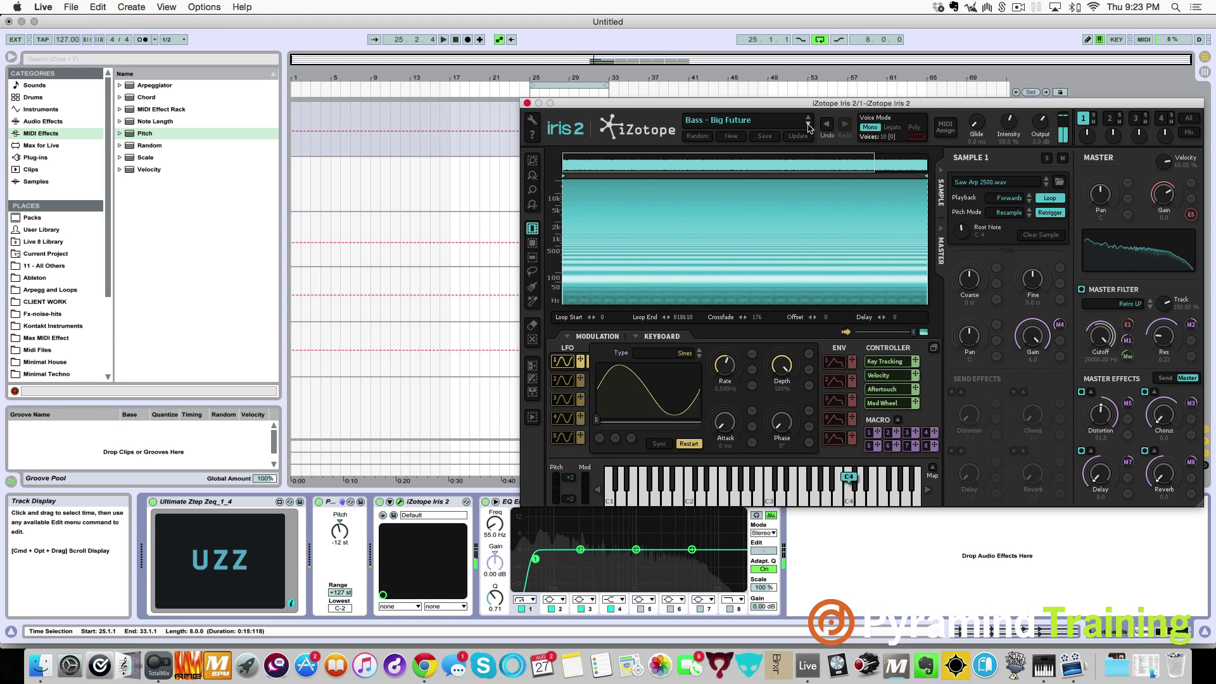
left_click(808, 126)
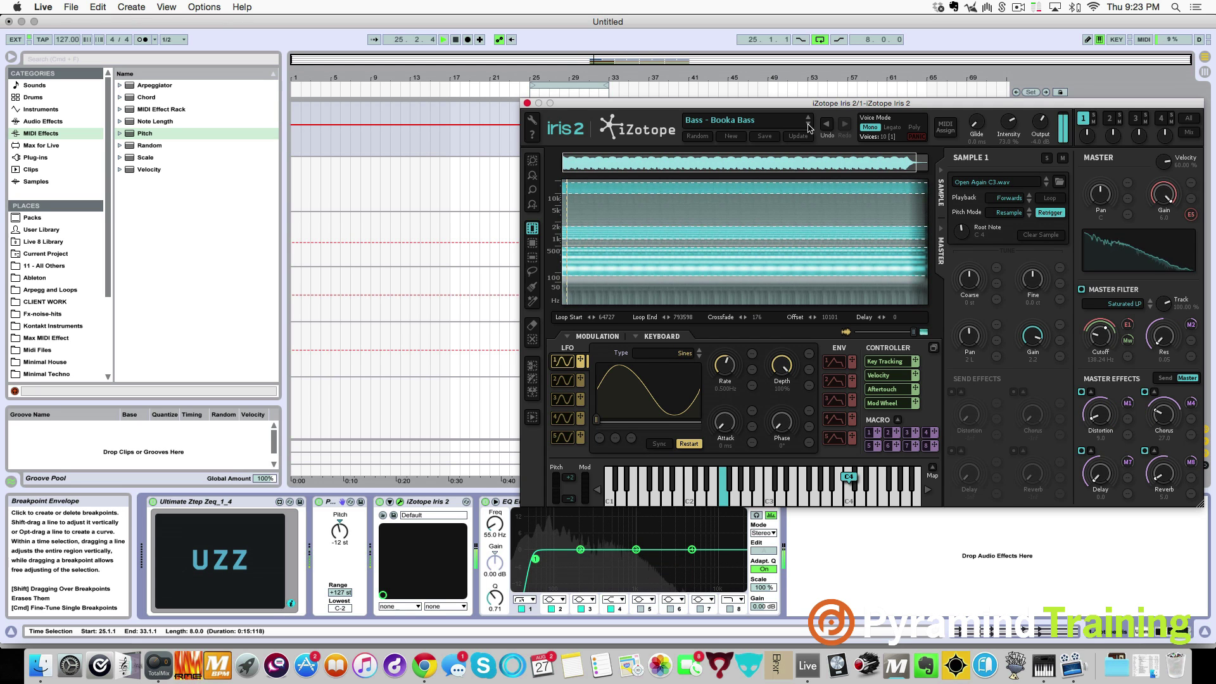
key("super+alt+p")
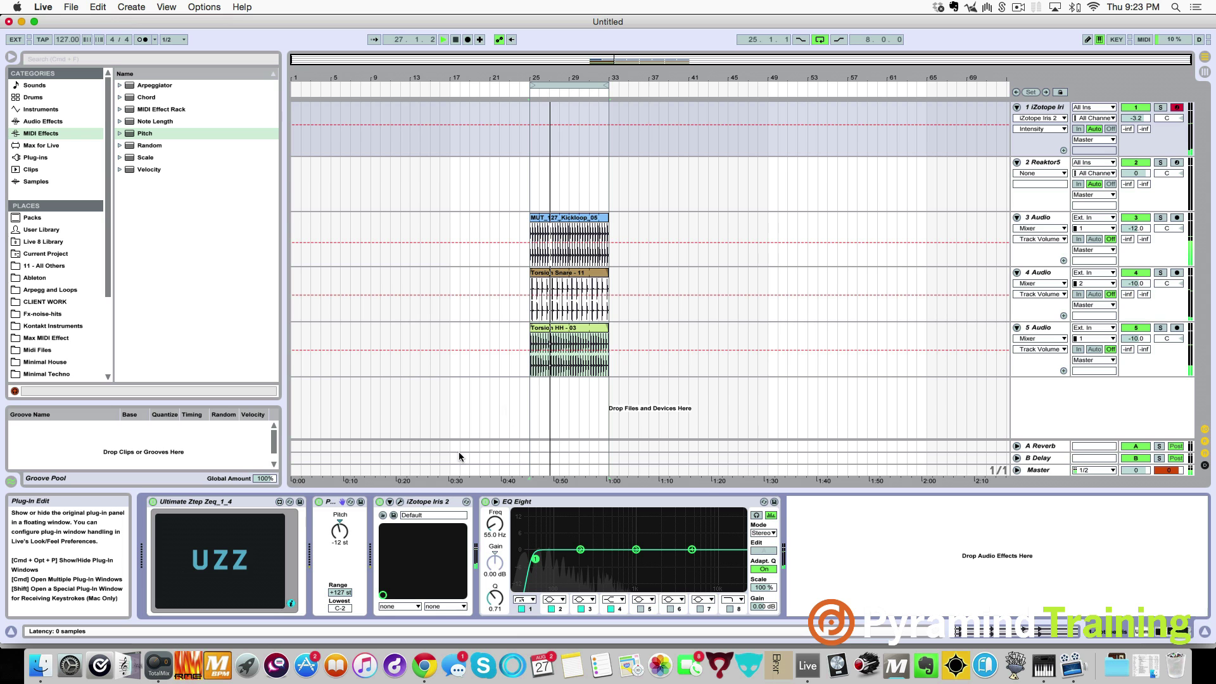
key("super+alt+p")
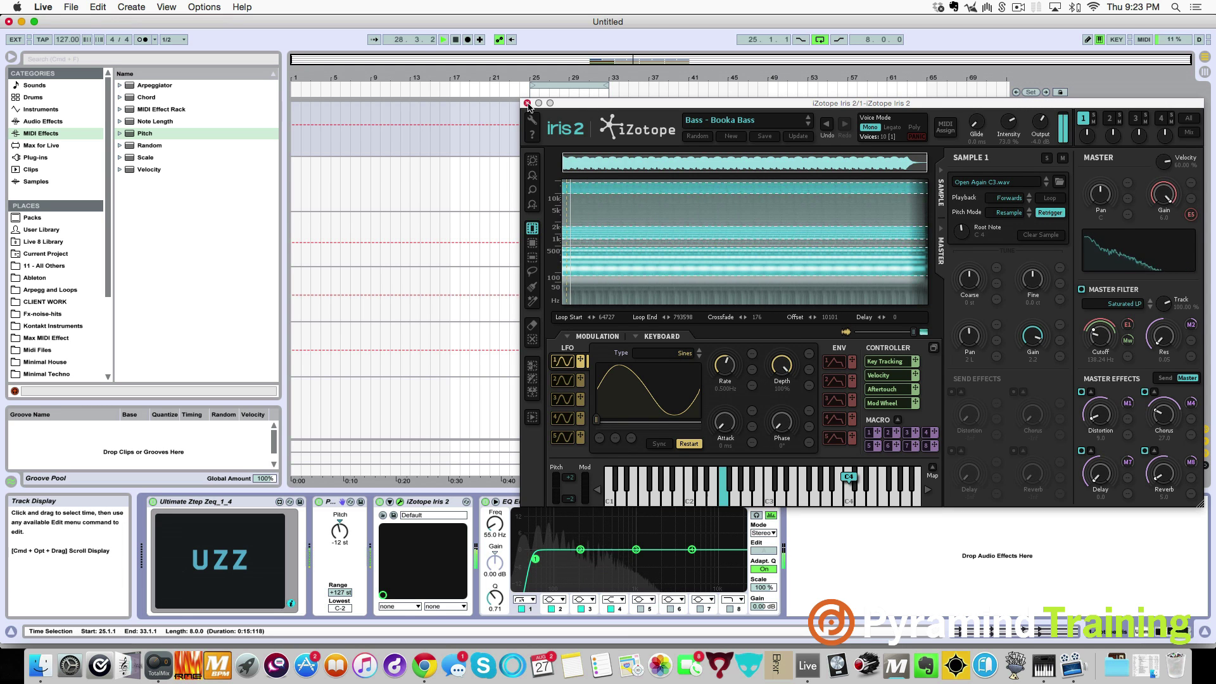
left_click(527, 104)
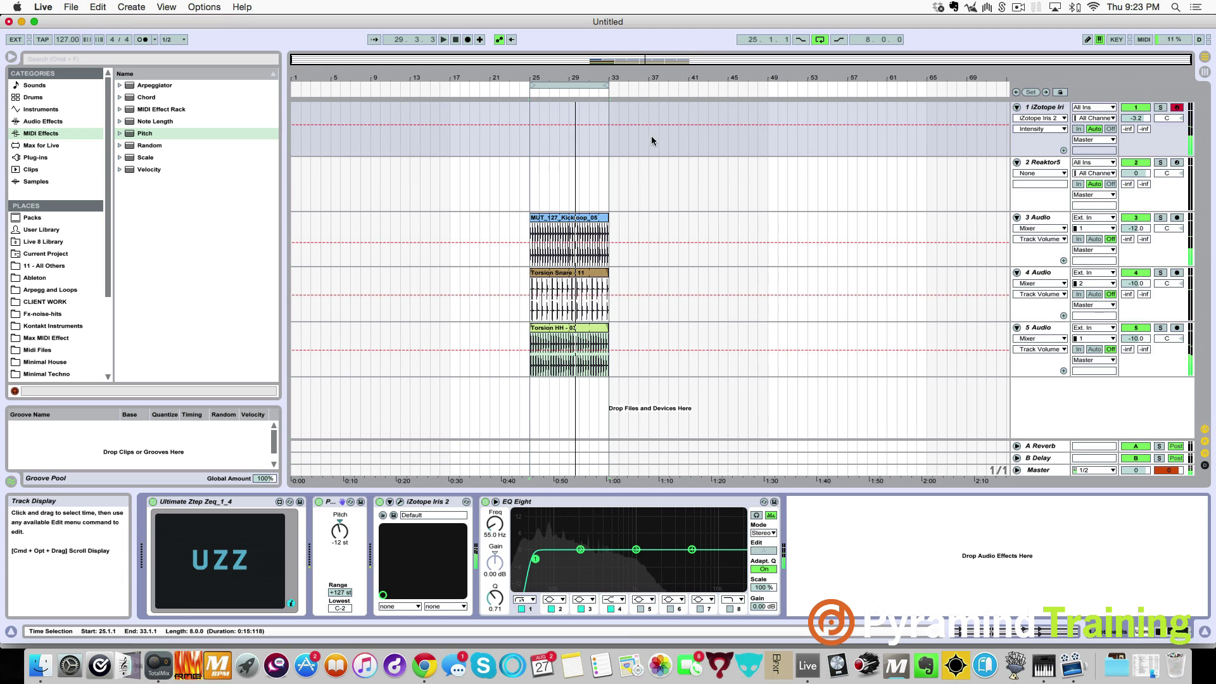
Randomize UZZ step pitches, set step 11 to E2, and randomize step velocities.
left_click(224, 564)
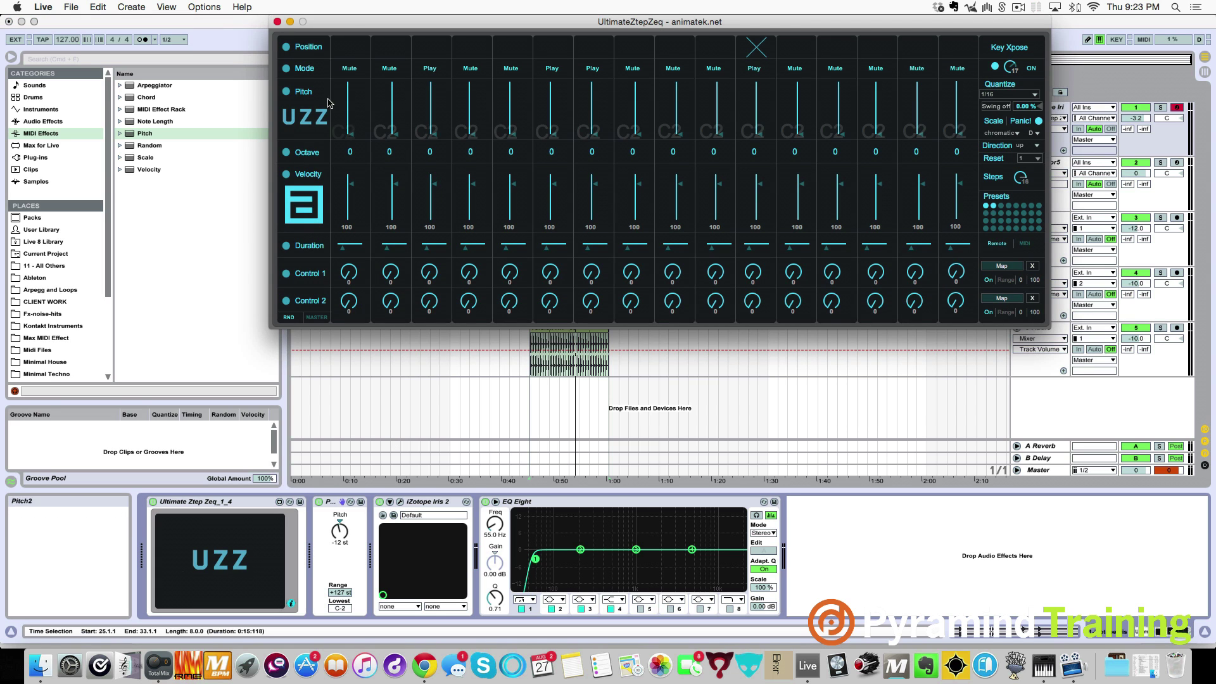
left_click(286, 93)
key("space")
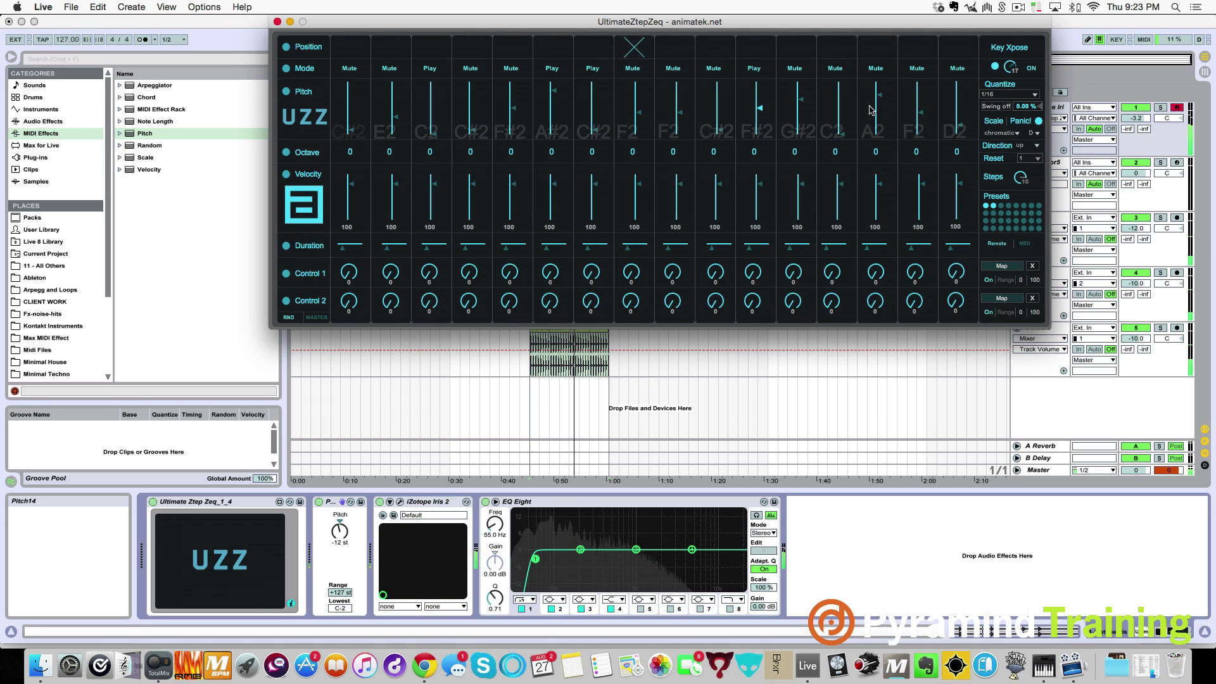
left_click_drag(758, 109, 758, 117)
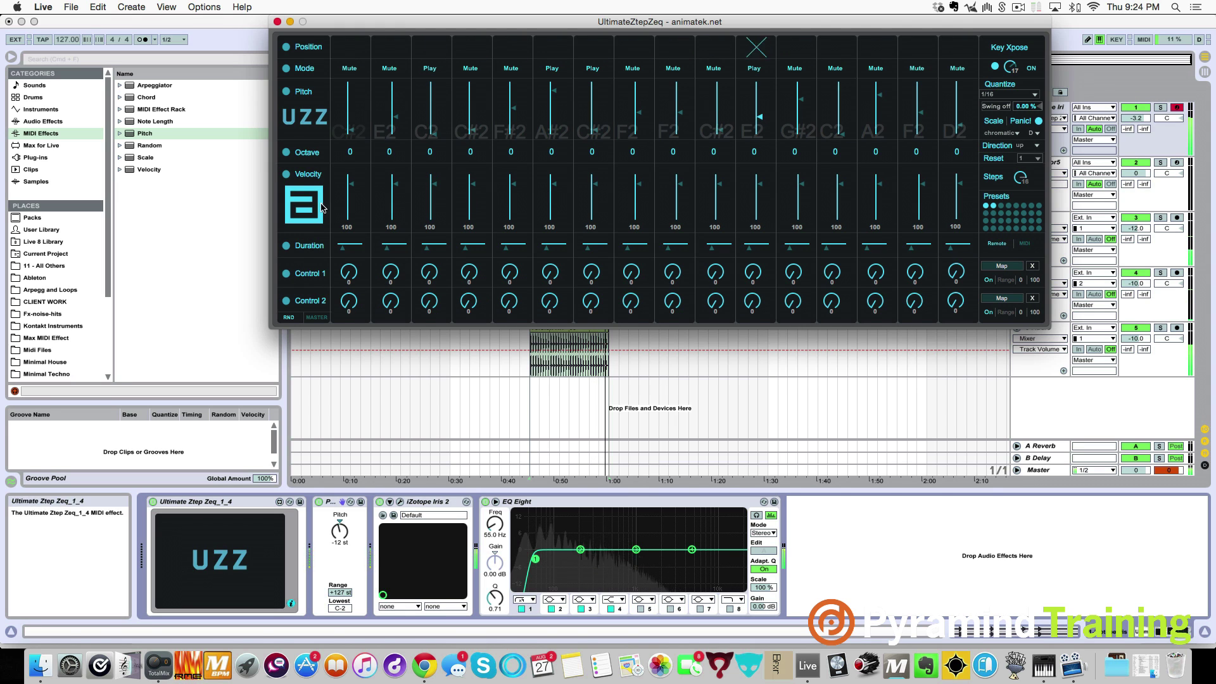
left_click(286, 177)
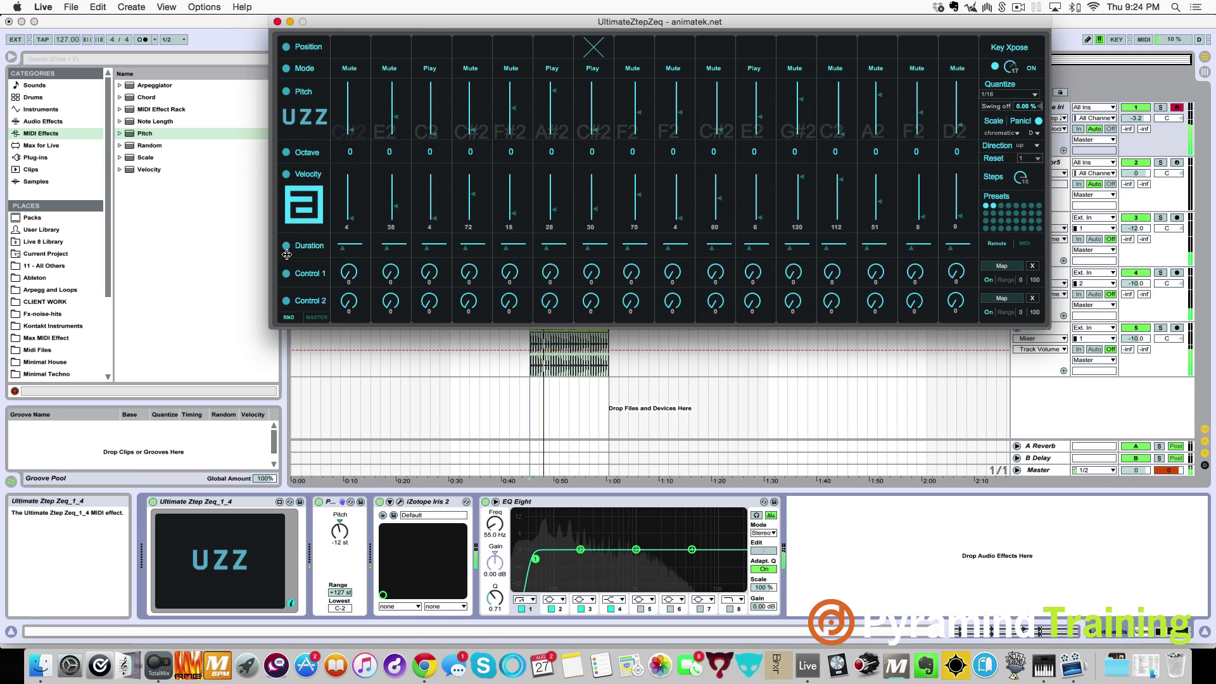
left_click(278, 21)
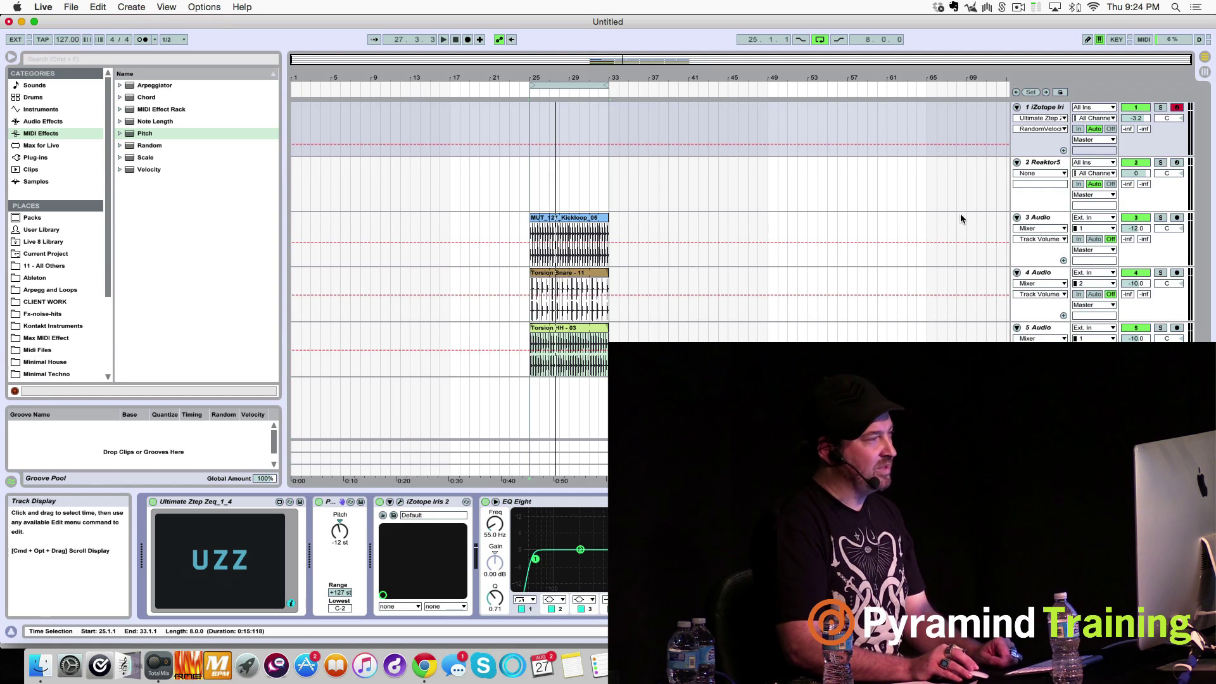
Zoom in on the drum clips and play briefly from bar 25.
left_click(1048, 163)
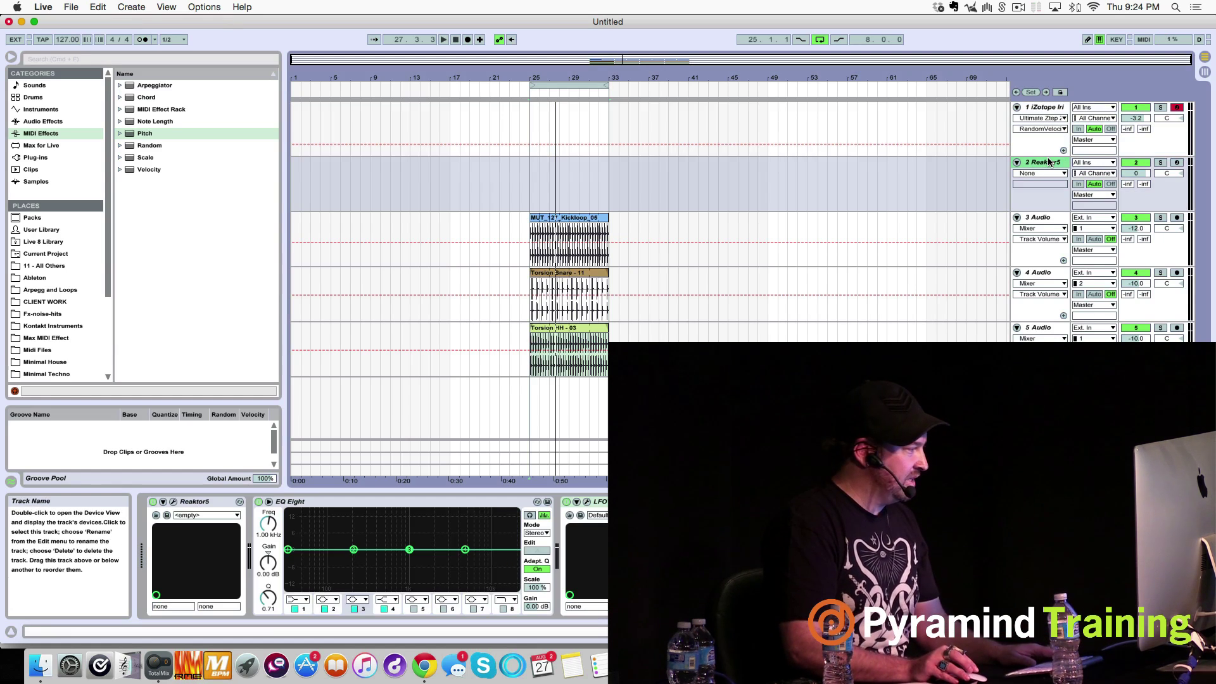
left_click_drag(565, 78, 565, 94)
left_click(674, 183)
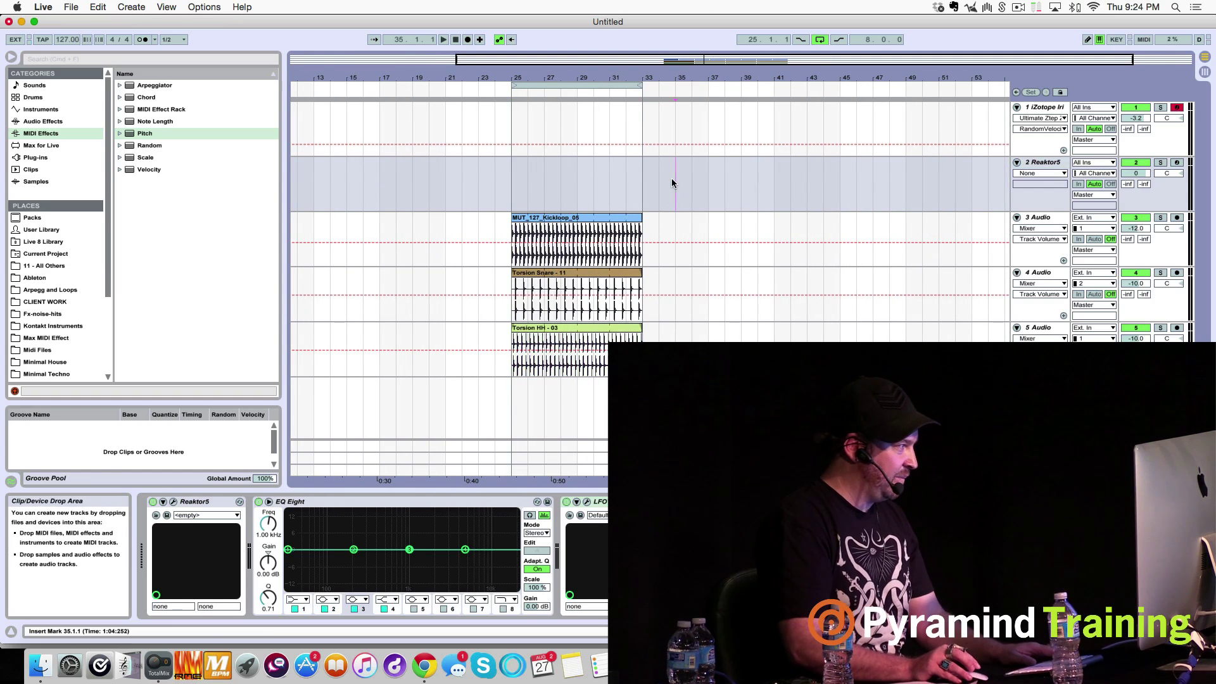
left_click(514, 184)
key("space")
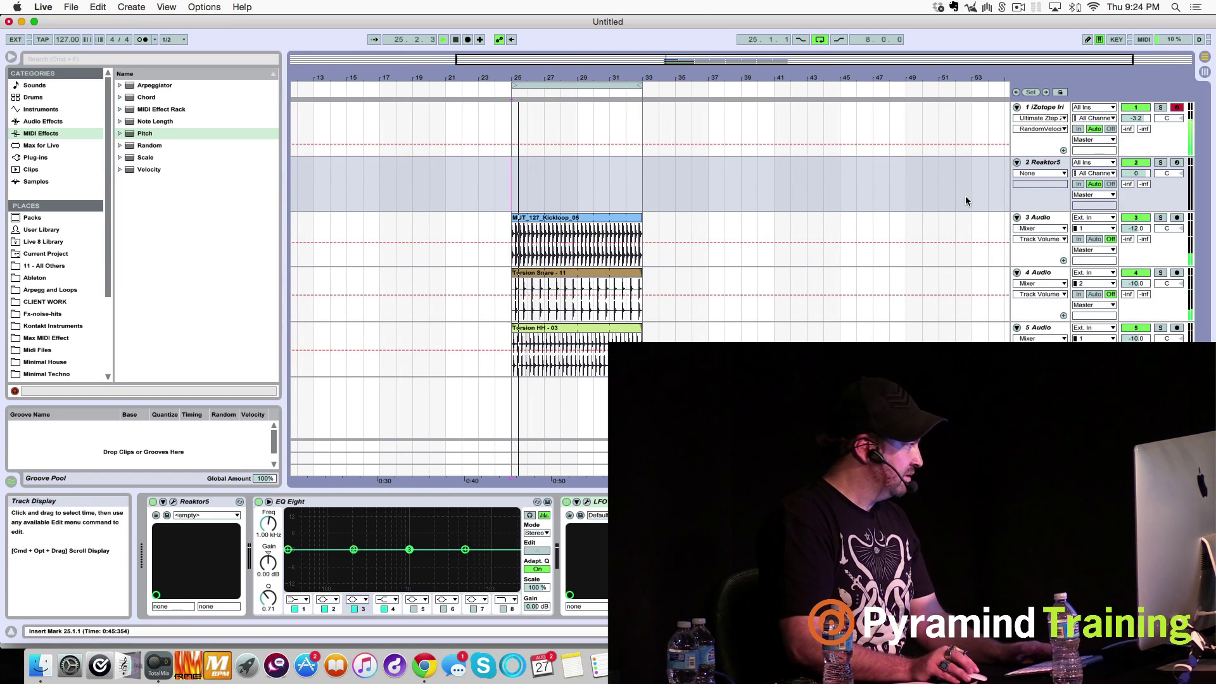
key("space")
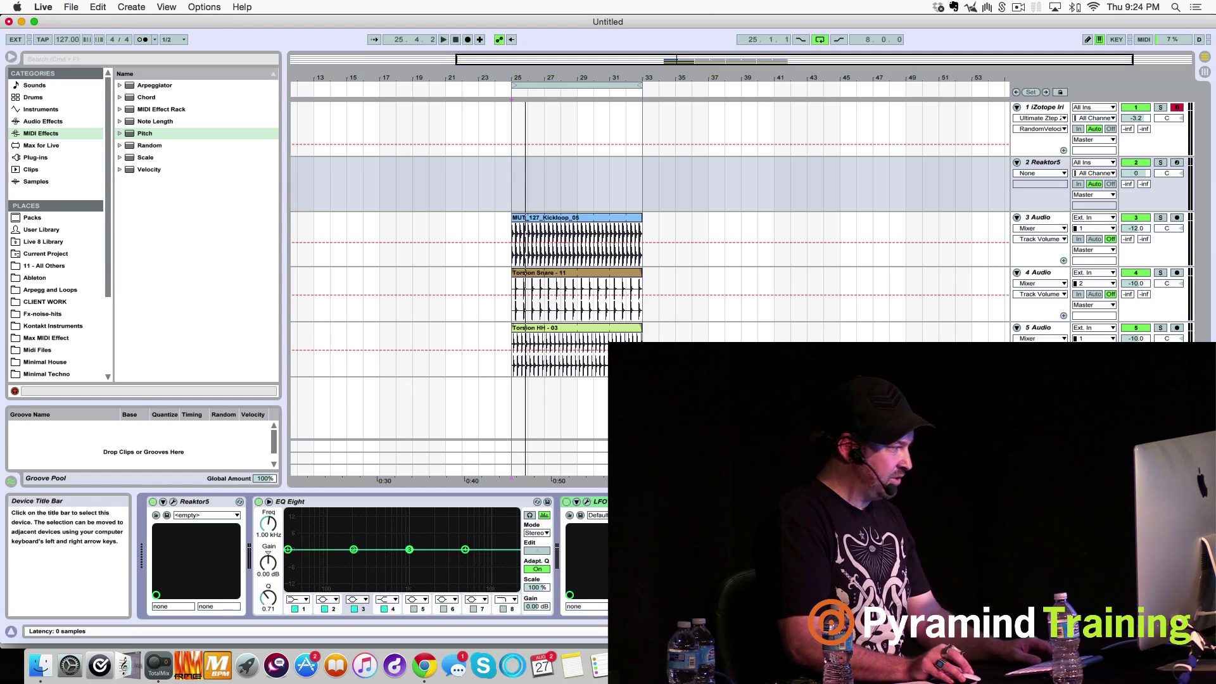
Pull LFOTool's peak point left on the Iris 2 track so the drop slopes.
key("Up")
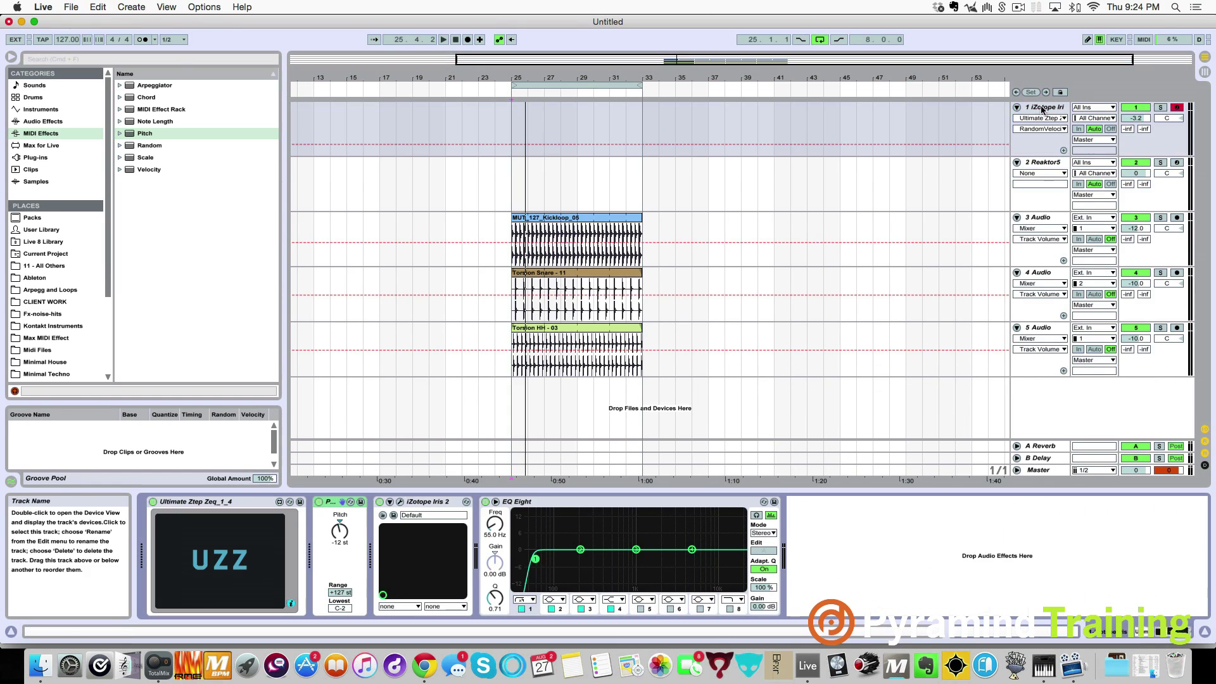
left_click(809, 502)
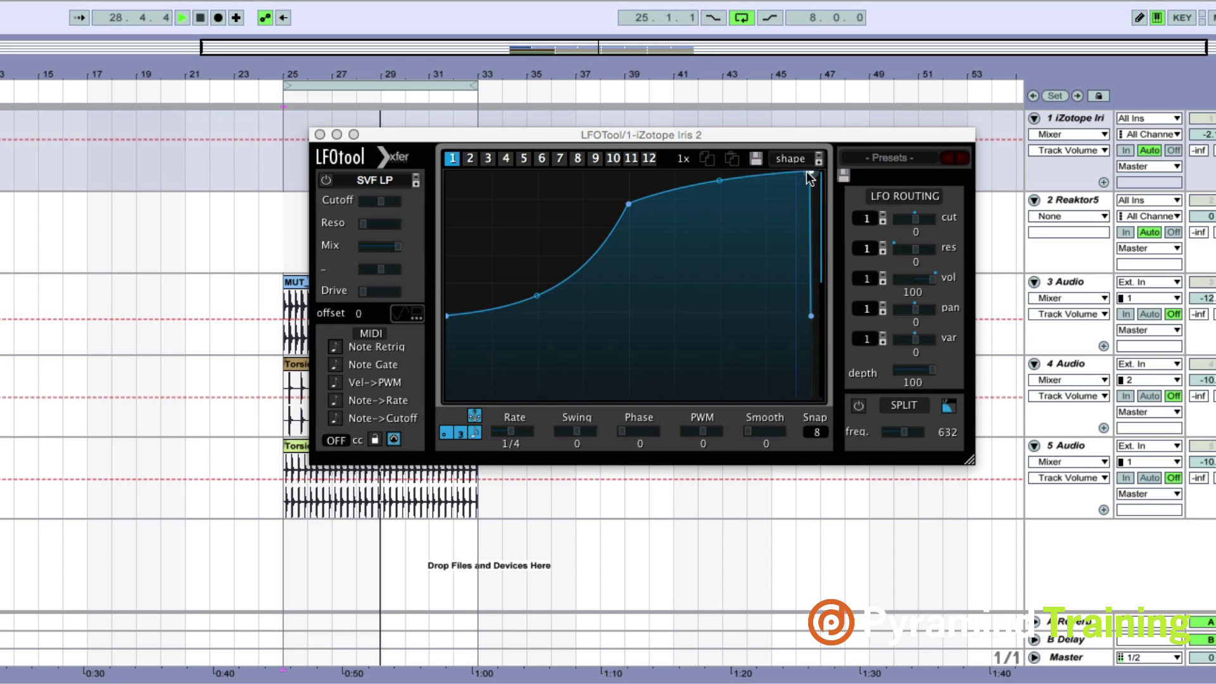
left_click_drag(810, 172, 799, 168)
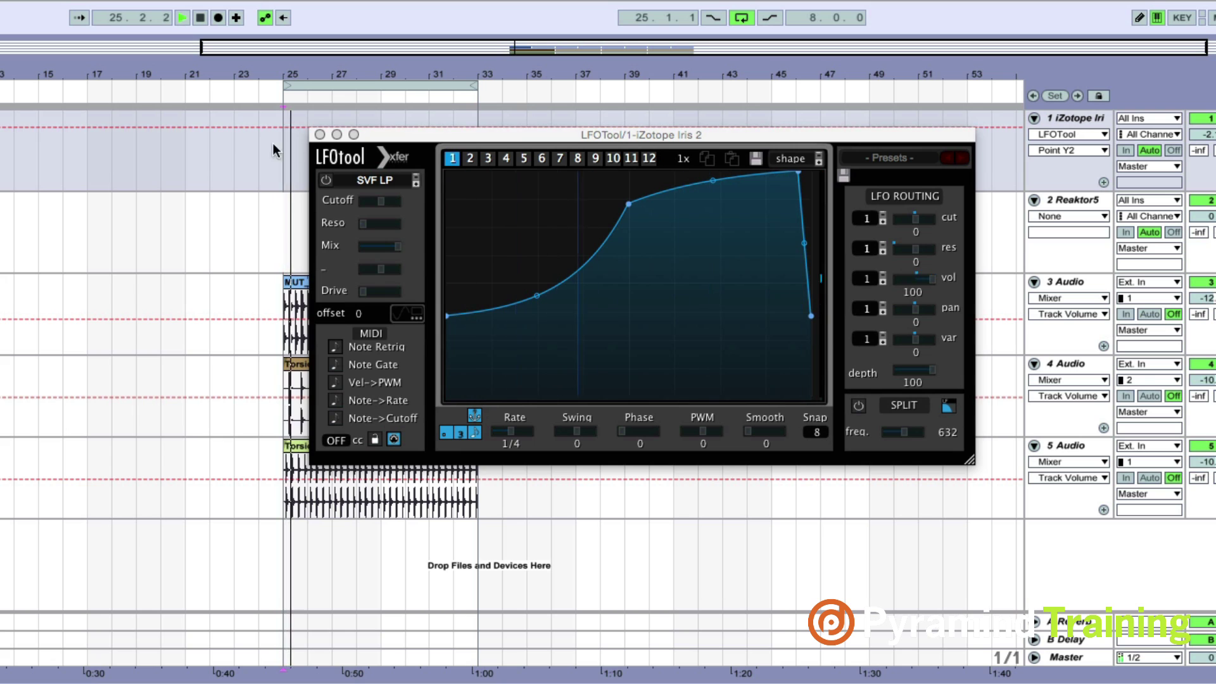
left_click(320, 134)
Open the Reaktor5 window and browse its Factory library folders.
left_click(1140, 259)
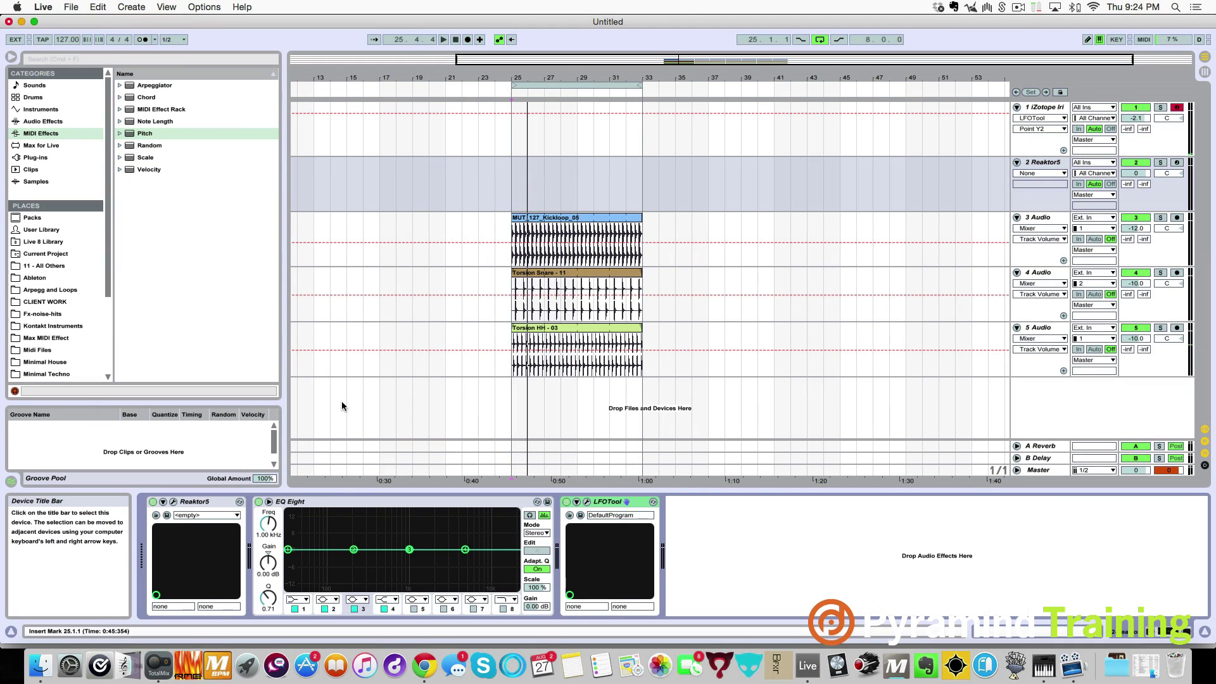
left_click(173, 501)
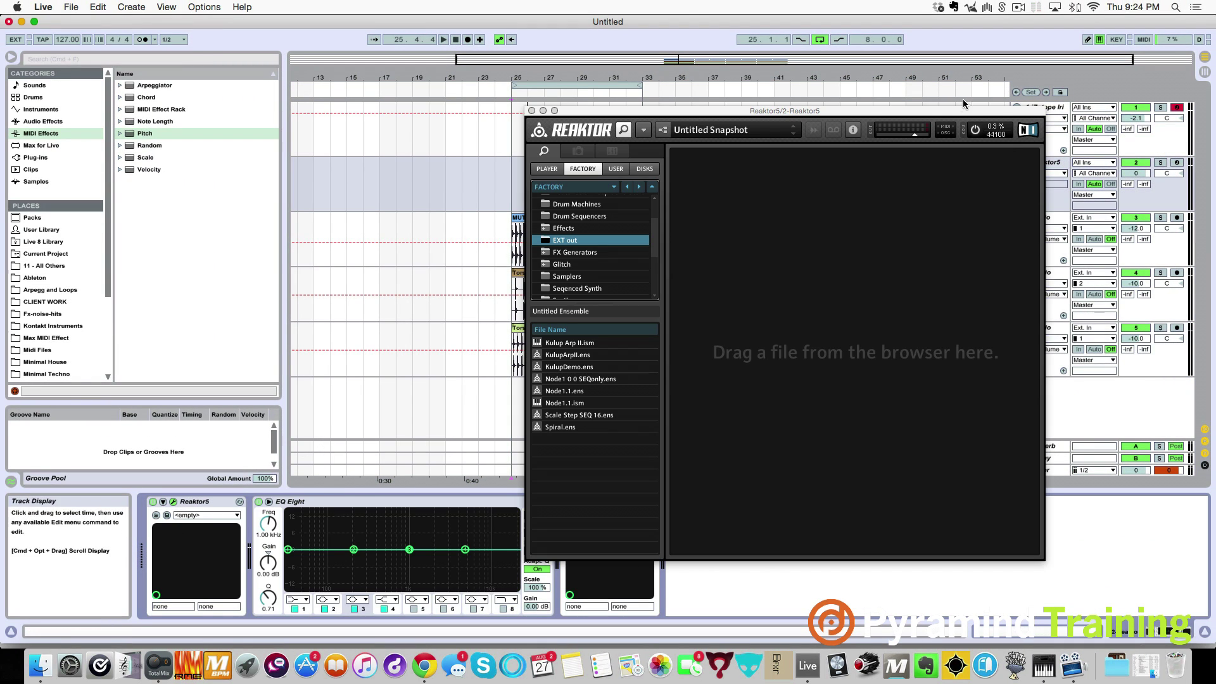
left_click_drag(962, 111, 1002, 4)
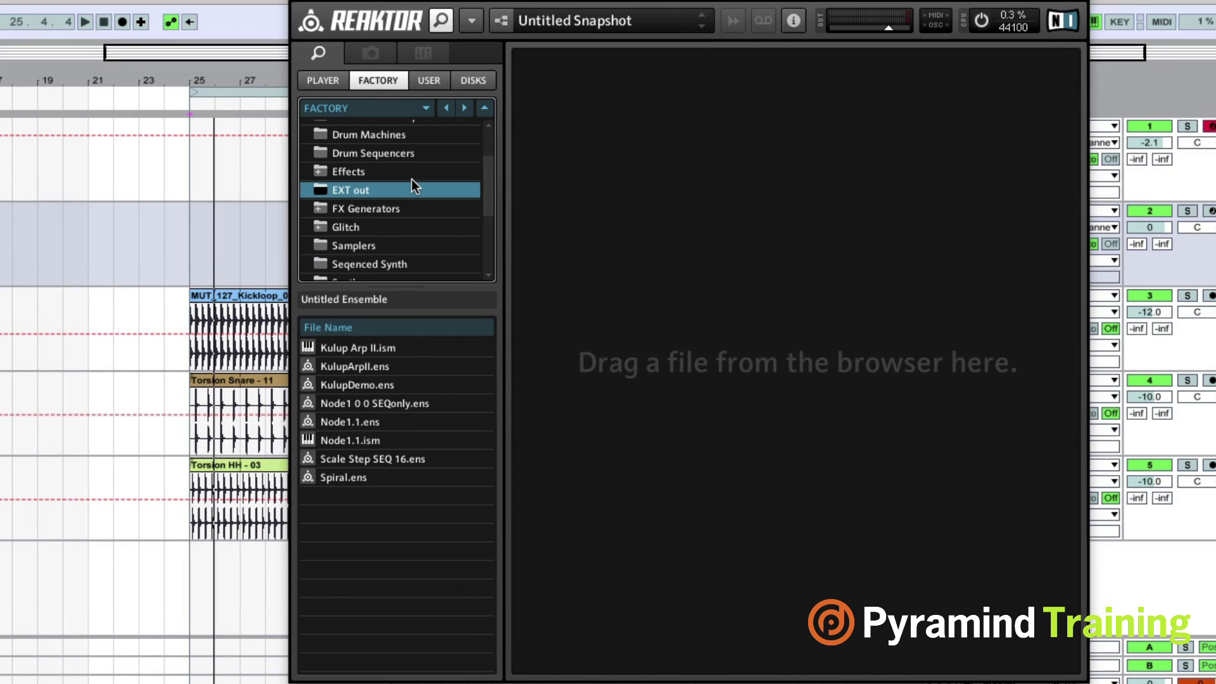
scroll(413, 183, "down", 1)
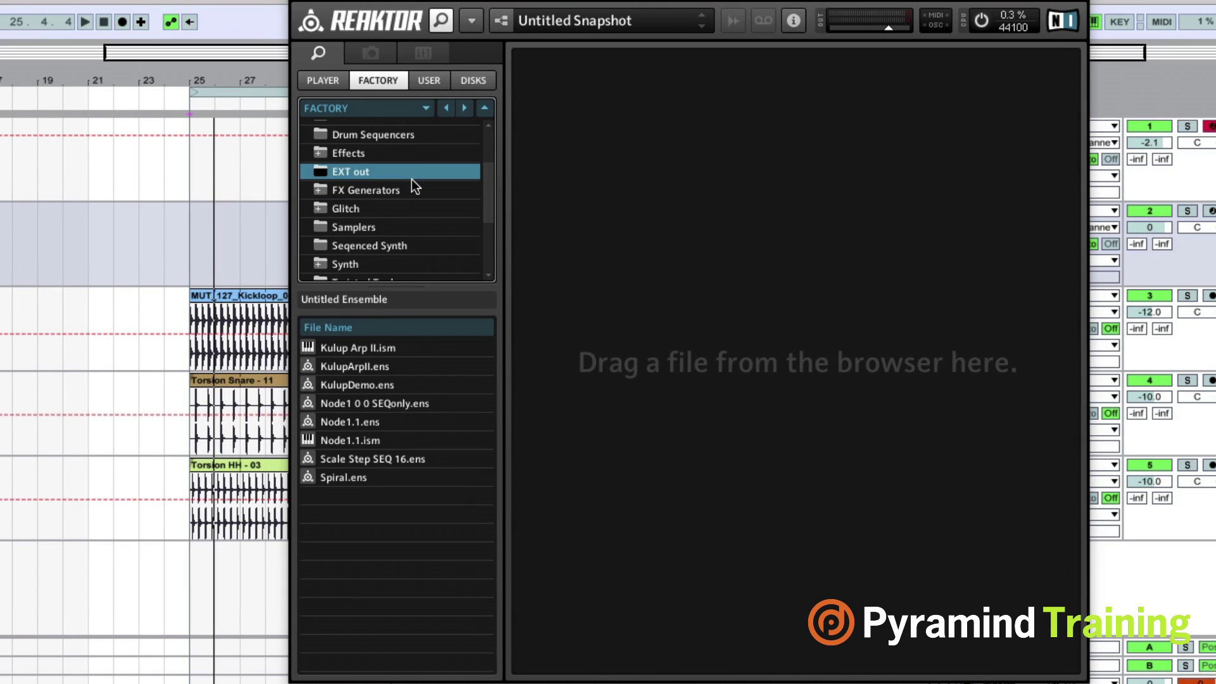
scroll(413, 184, "up", 5)
left_click(423, 165)
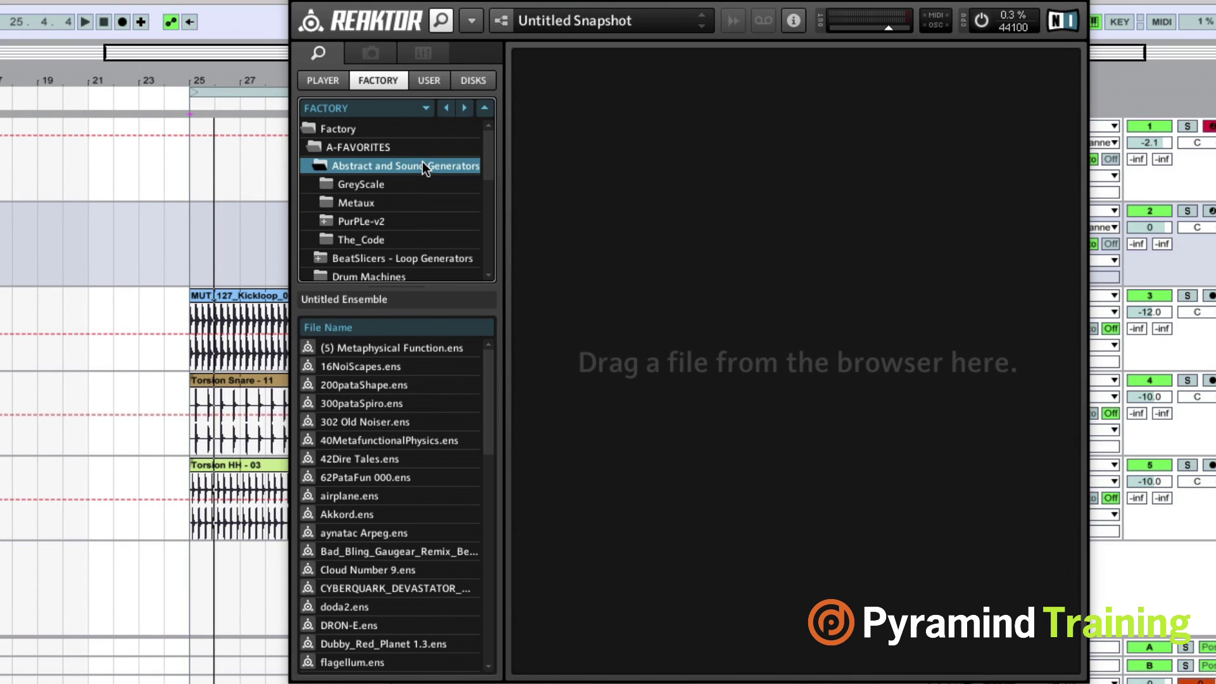
left_click_drag(490, 371, 490, 353)
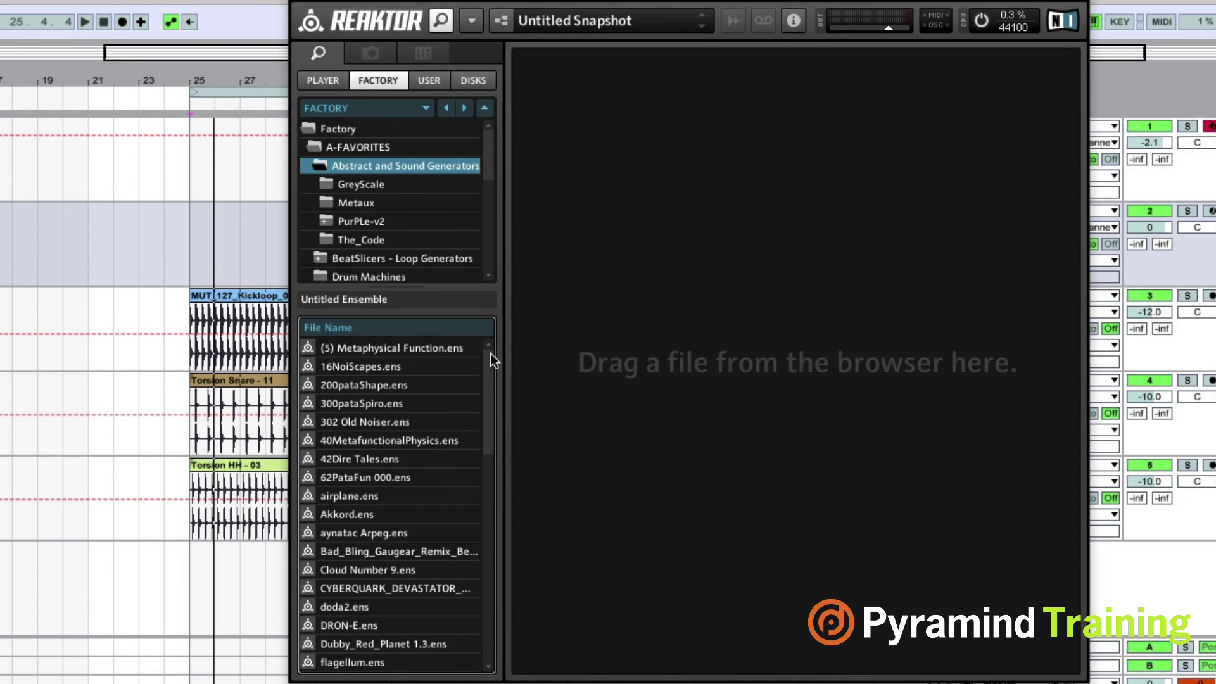
mouse_move(489, 156)
left_mouse_down()
mouse_move(486, 188)
mouse_move(486, 147)
left_mouse_up()
Navigate A-FAVORITES > Twisted Tools > Scapes and select Scapes.ens.
double_click(352, 149)
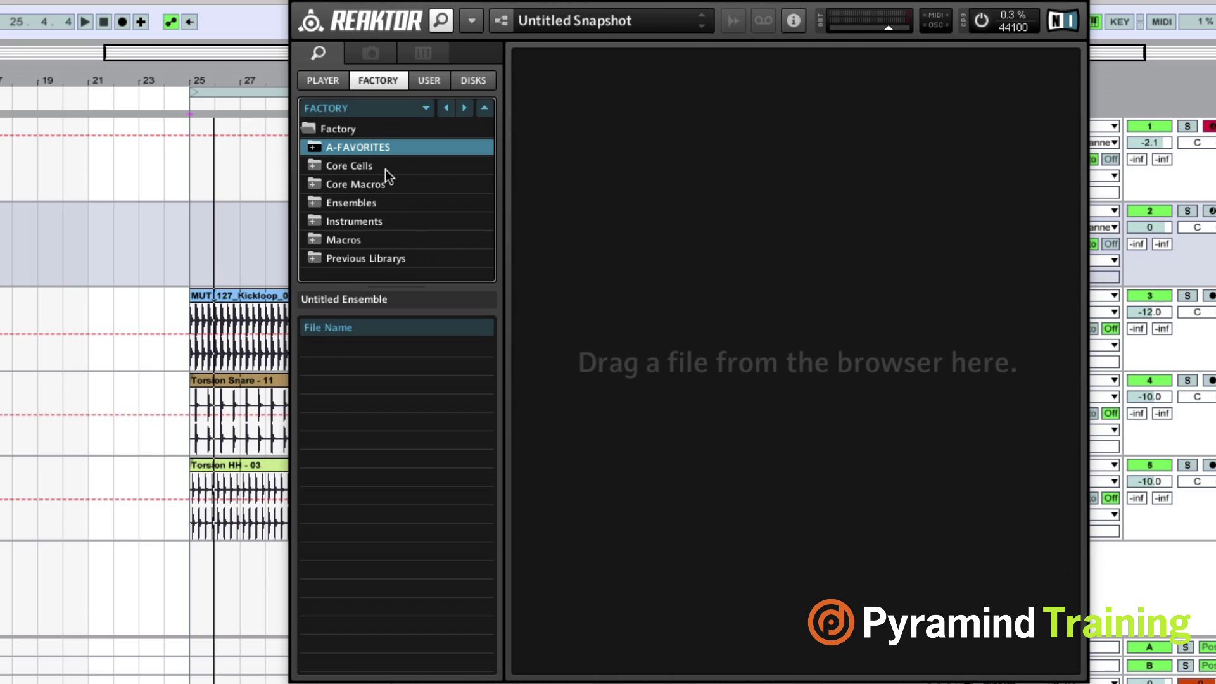
double_click(360, 147)
left_click_drag(490, 164, 407, 228)
double_click(407, 226)
scroll(409, 241, "down", 6)
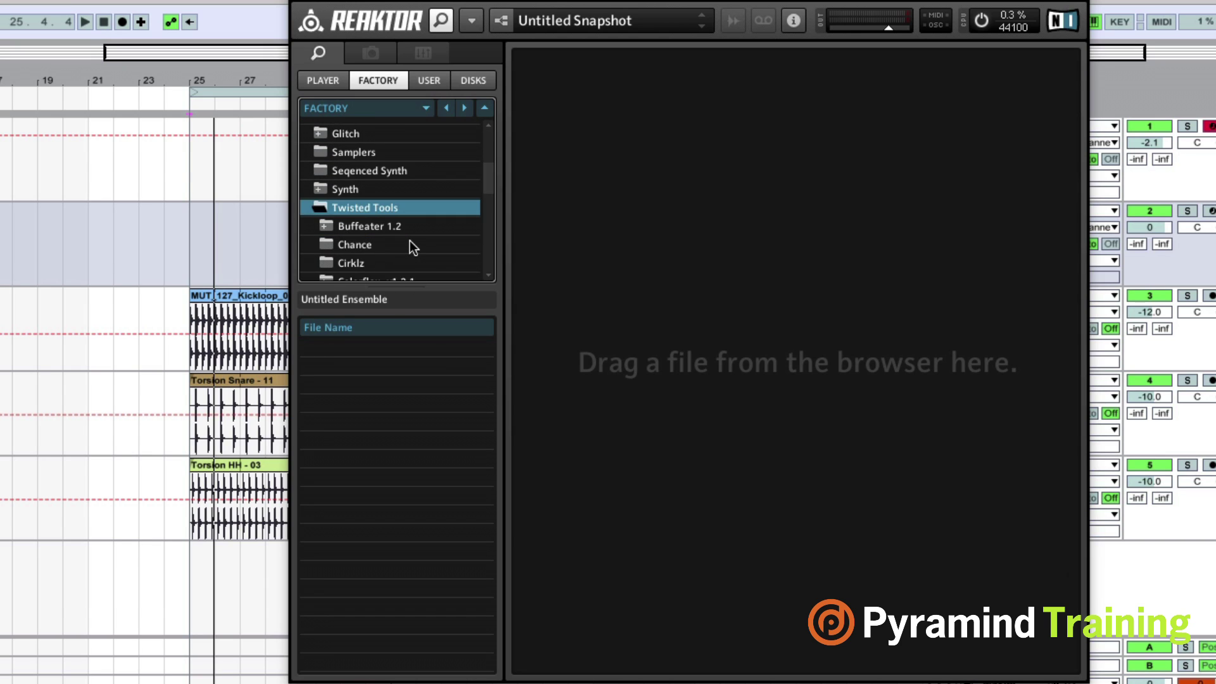
scroll(409, 240, "down", 5)
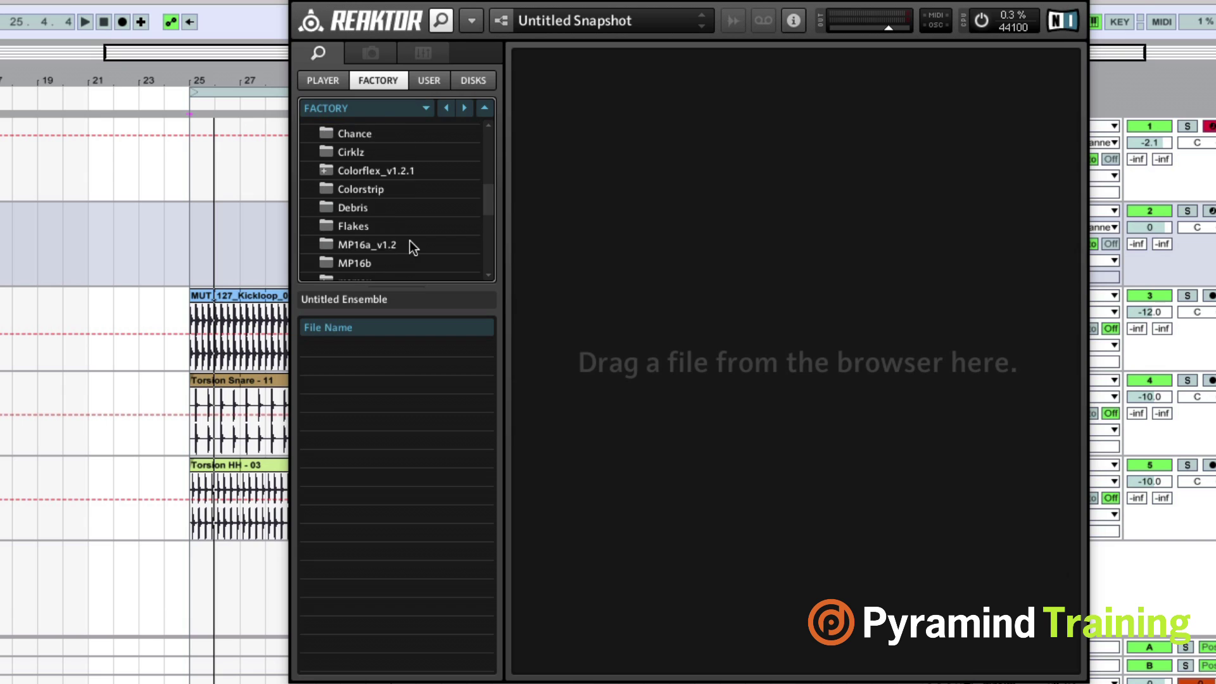
scroll(411, 259, "down", 2)
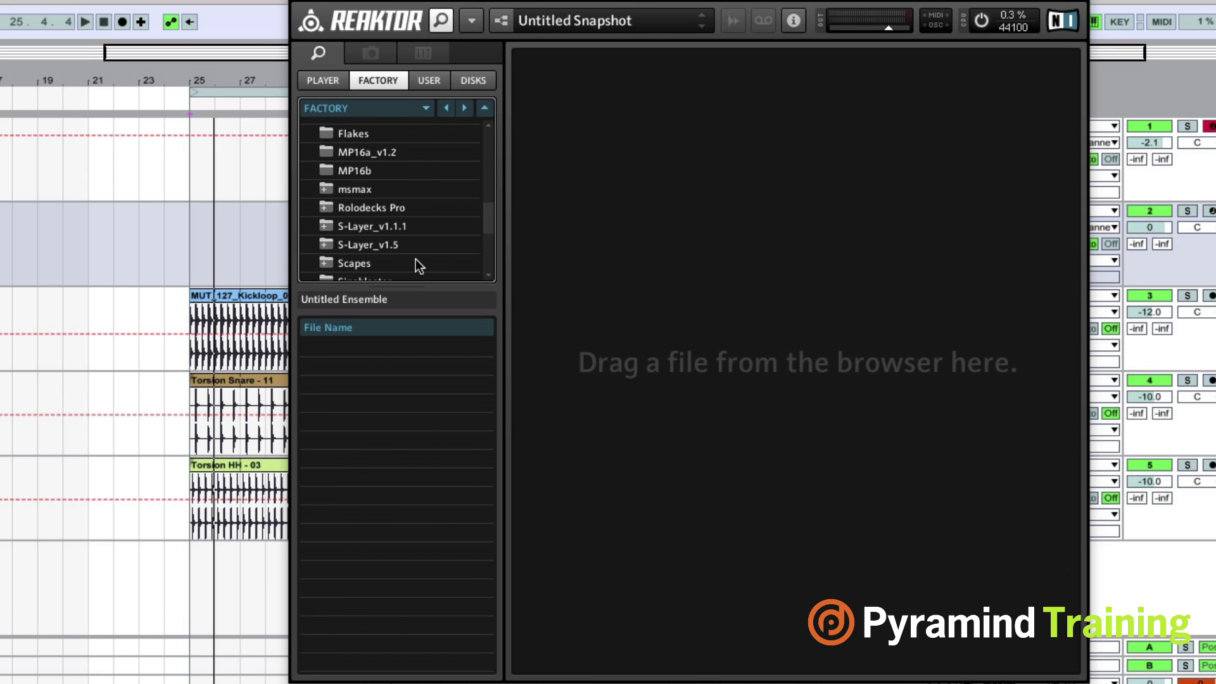
left_click(362, 245)
left_click(348, 348)
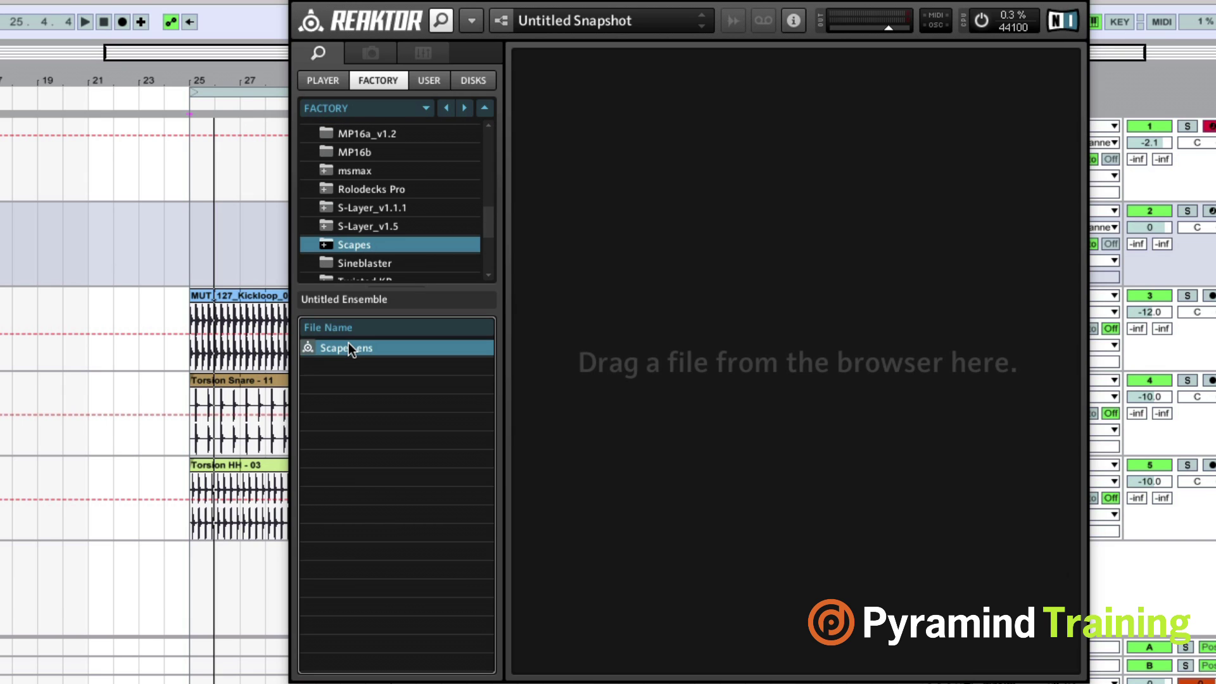
Load Scapes.ens without saving and switch to snapshot 031 Snd Index 2.
double_click(348, 348)
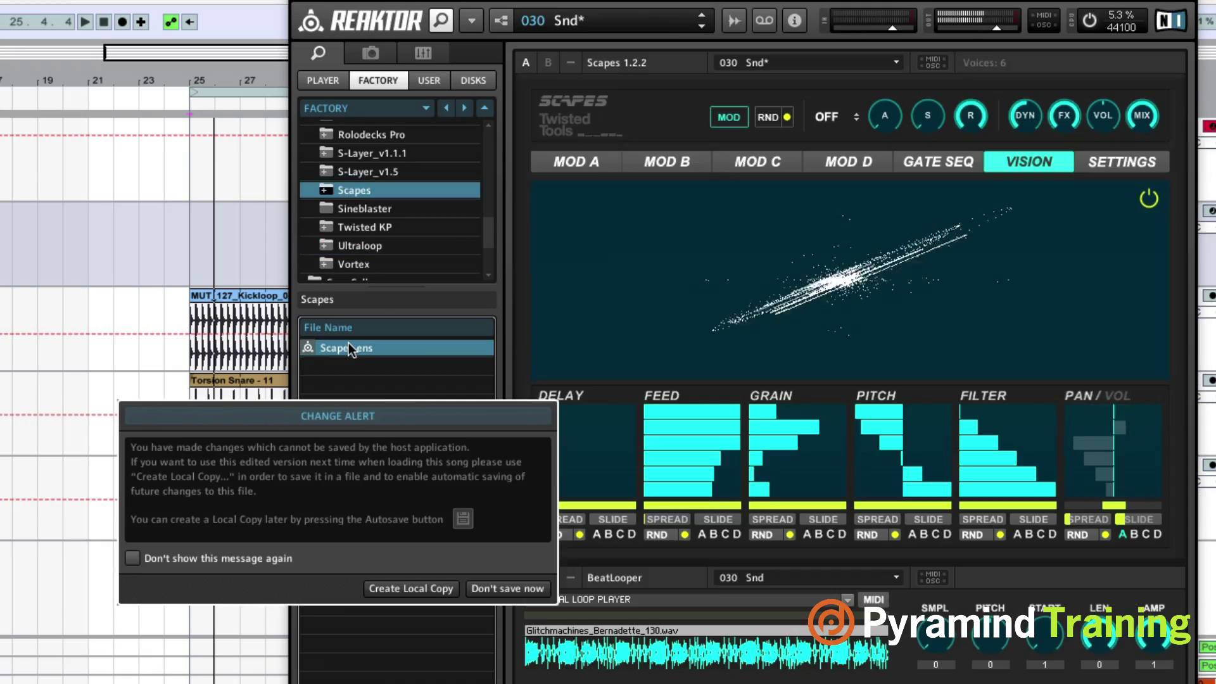
left_click(507, 584)
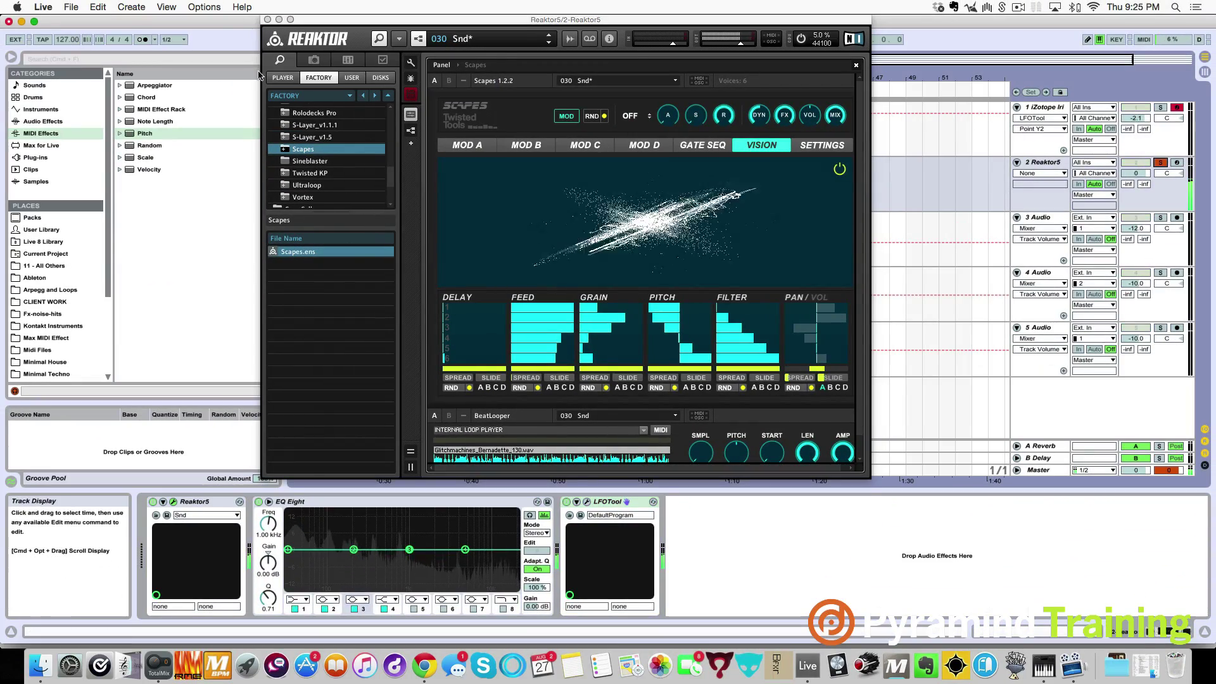
left_click(548, 43)
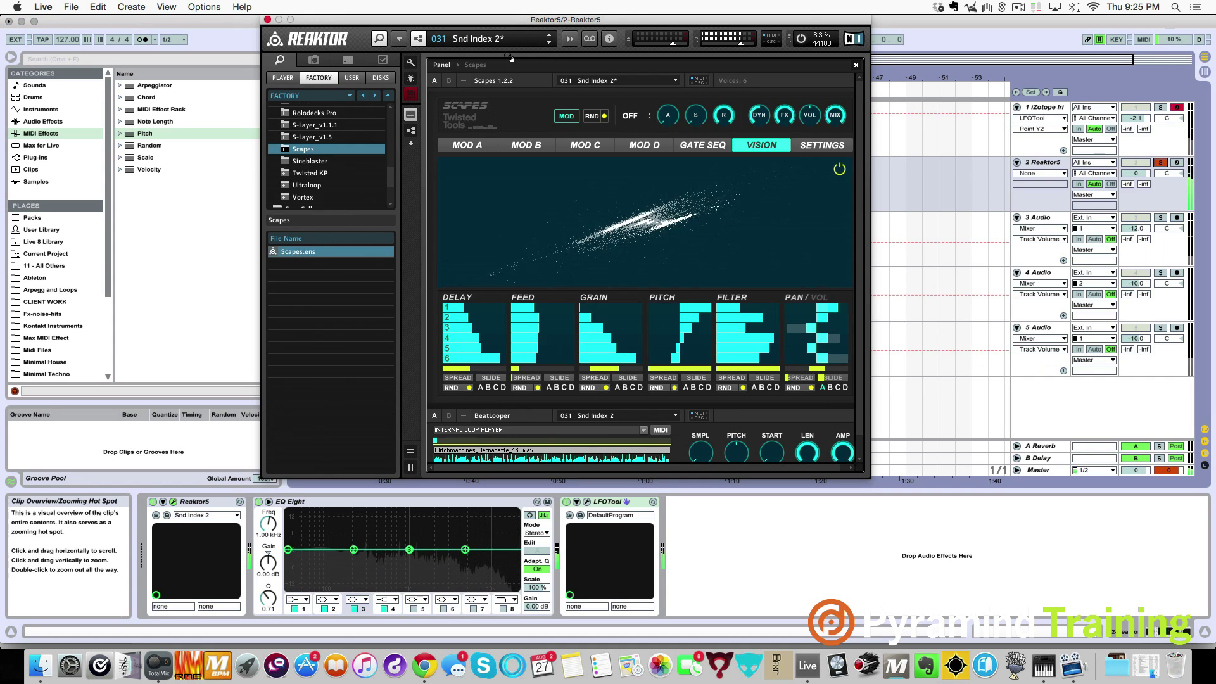
Reposition the Reaktor window over the arrangement, then close it.
left_click_drag(489, 15, 552, 16)
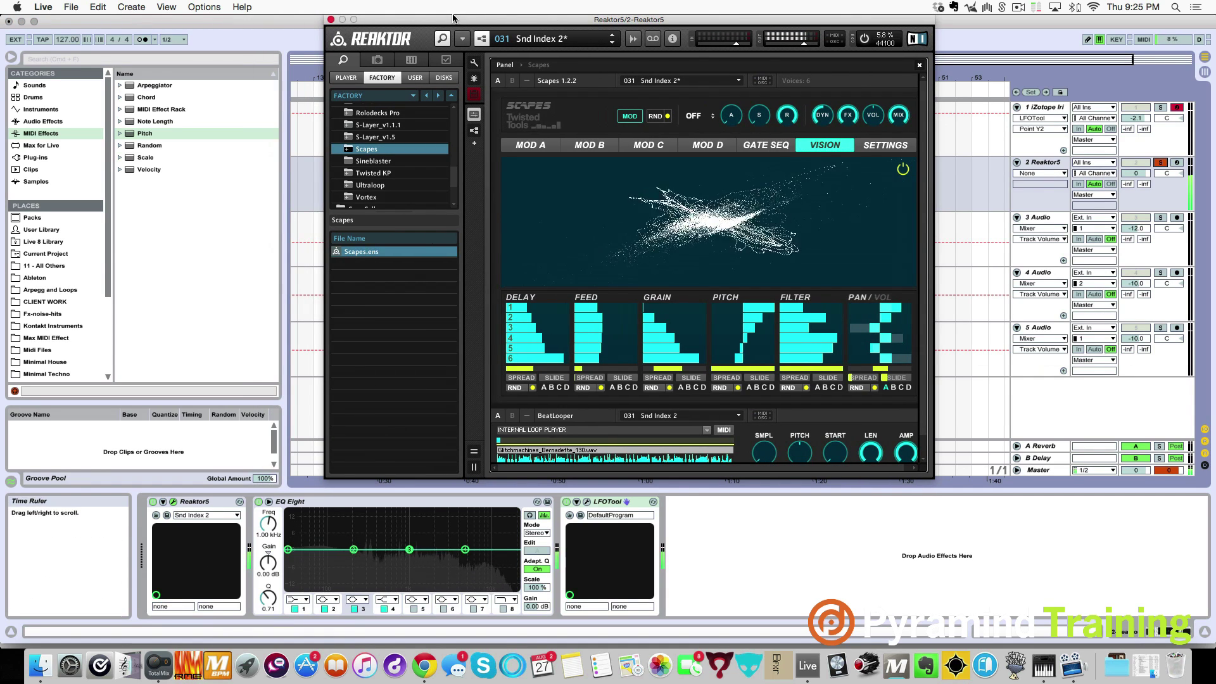
left_click_drag(454, 18, 652, 17)
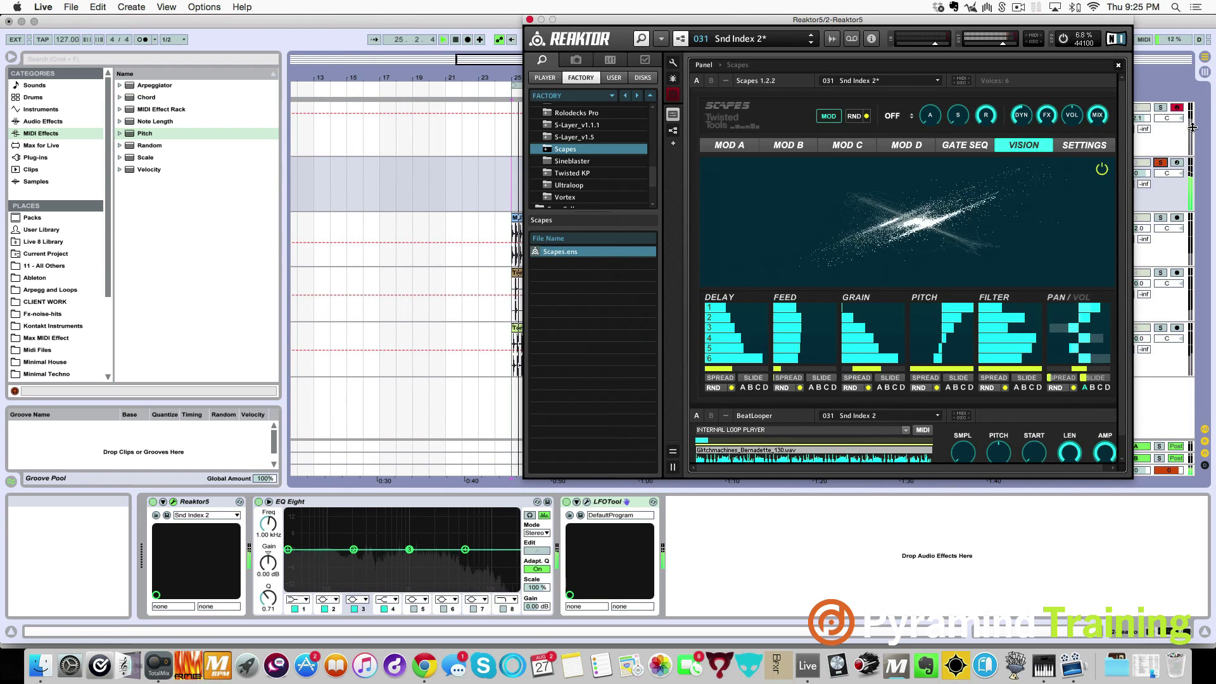
left_click(1146, 162)
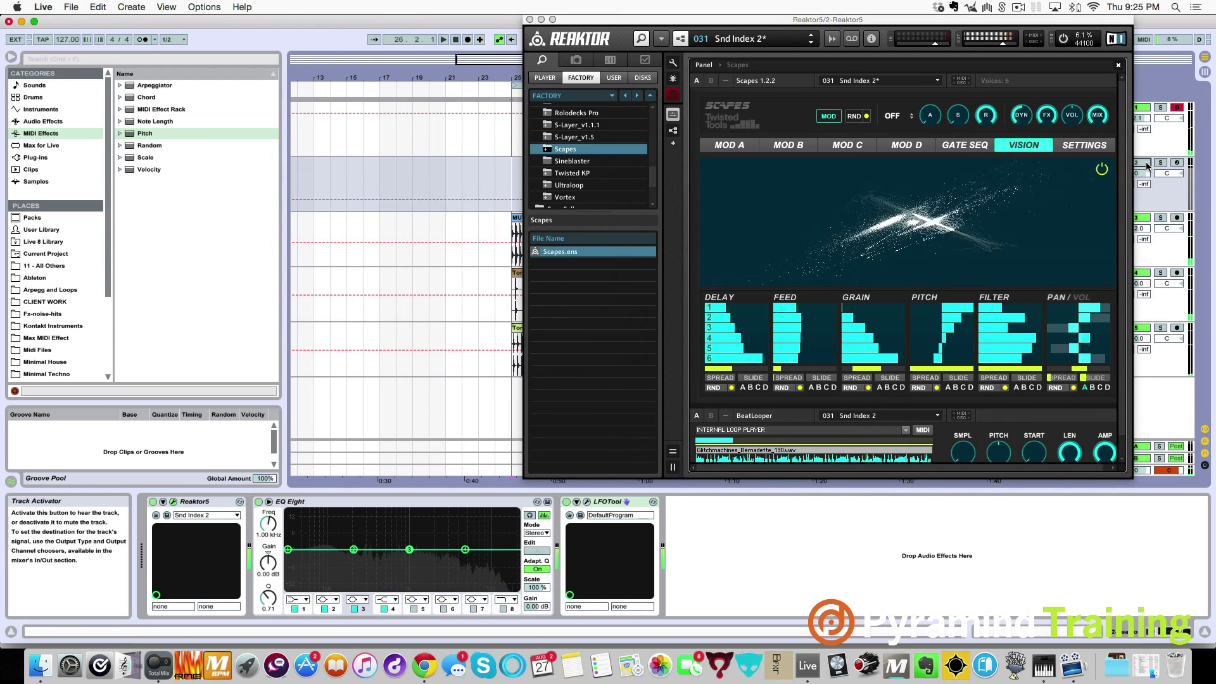
left_click_drag(948, 18, 736, 5)
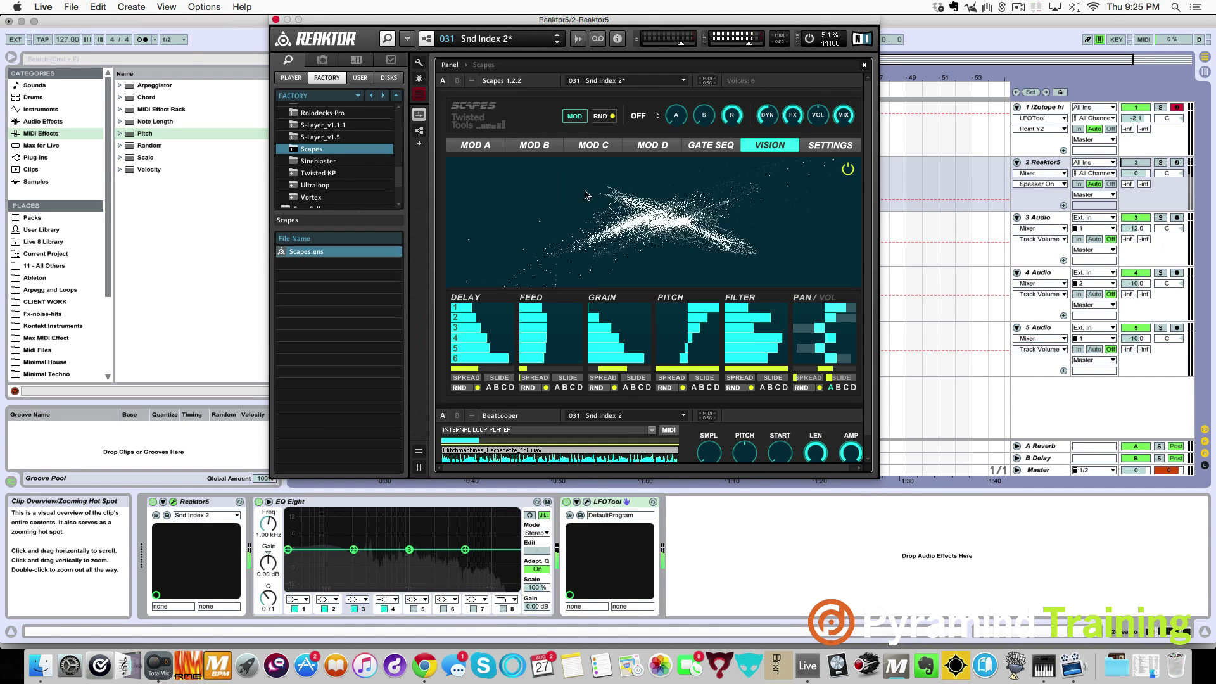
left_click(275, 19)
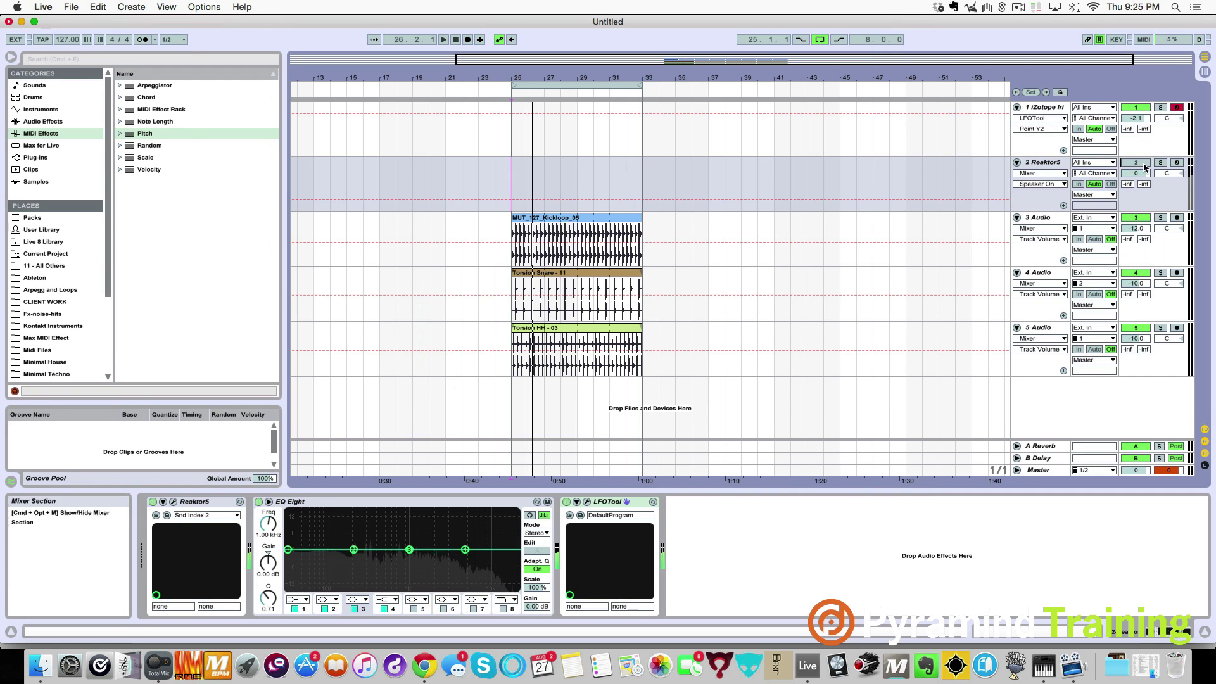
Solo the Reaktor5 track and make EQ Eight a band-pass at 762 Hz, Q 1.11.
left_click(1164, 162)
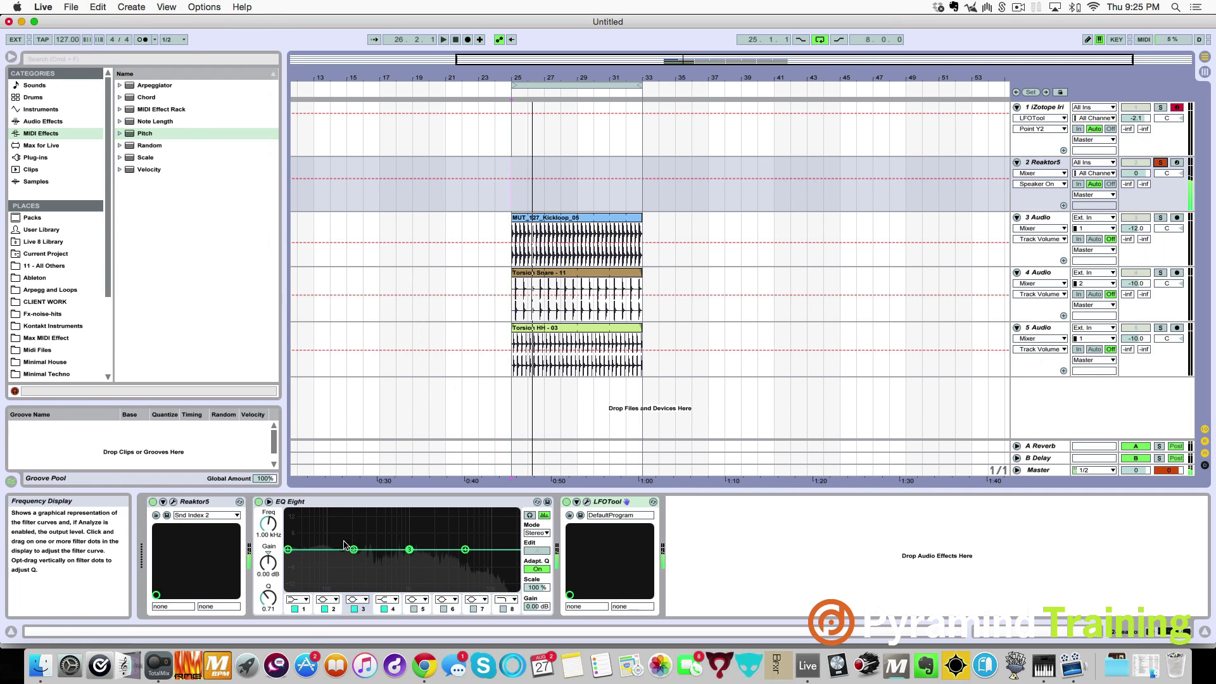
left_click(301, 599)
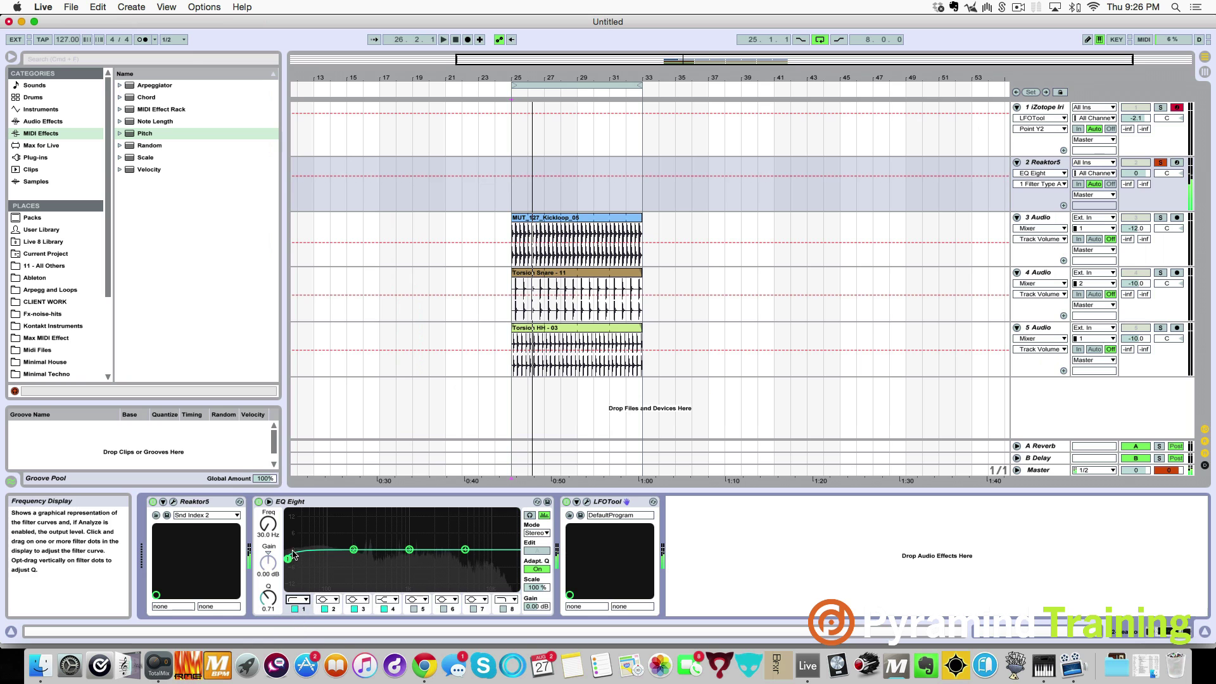
mouse_move(268, 523)
left_mouse_down()
mouse_move(268, 507)
mouse_move(268, 531)
left_mouse_up()
key("space")
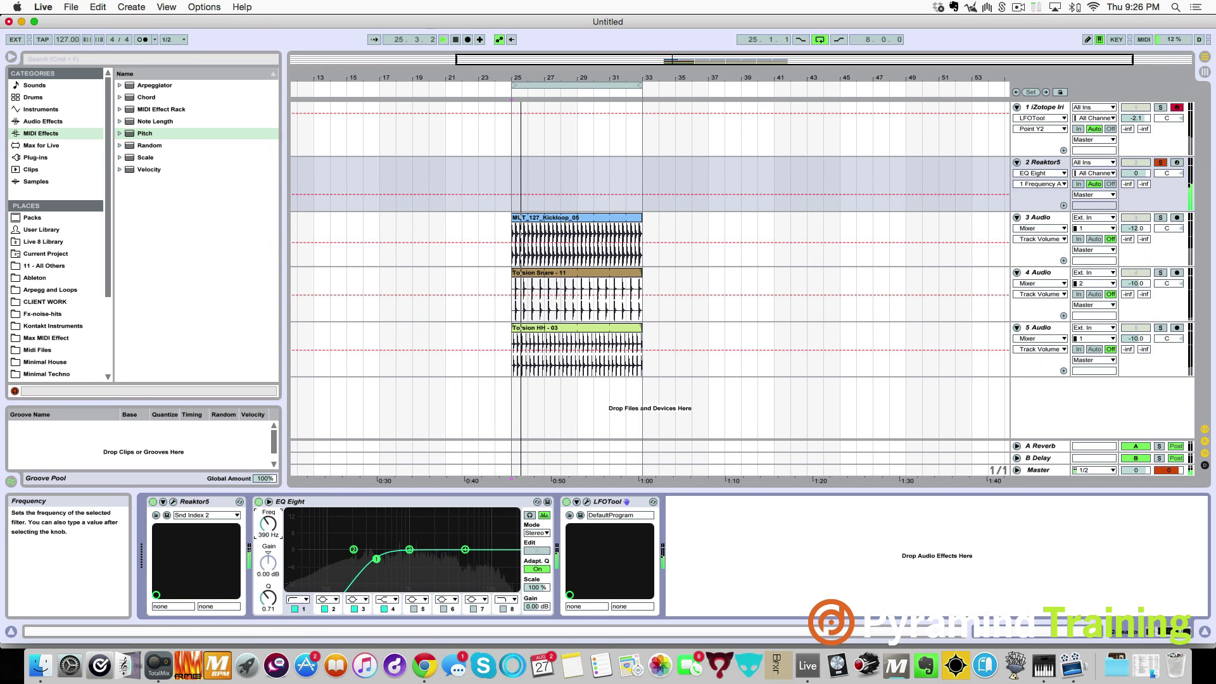
left_click(391, 599)
left_click(383, 675)
left_click_drag(269, 523, 268, 539)
left_click_drag(269, 598, 269, 593)
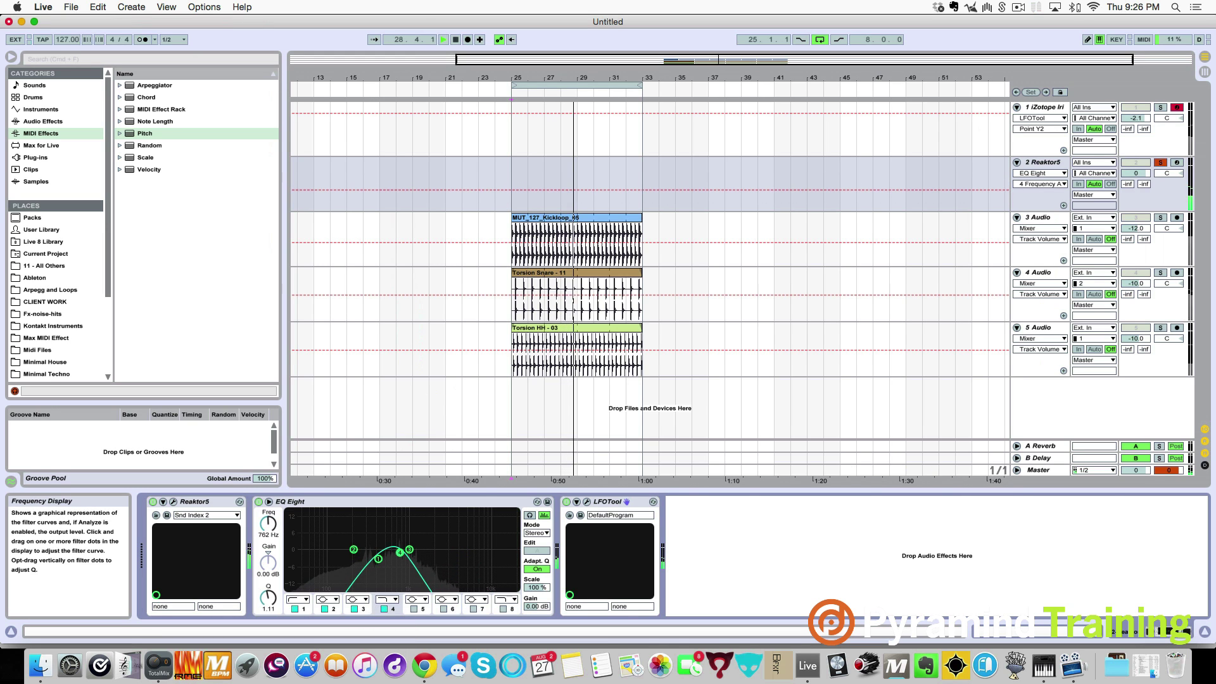
Insert the RC 48 Small Hall reverb before EQ Eight, adjust its mix, and stop playback.
left_click(76, 157)
scroll(173, 173, "down", 15)
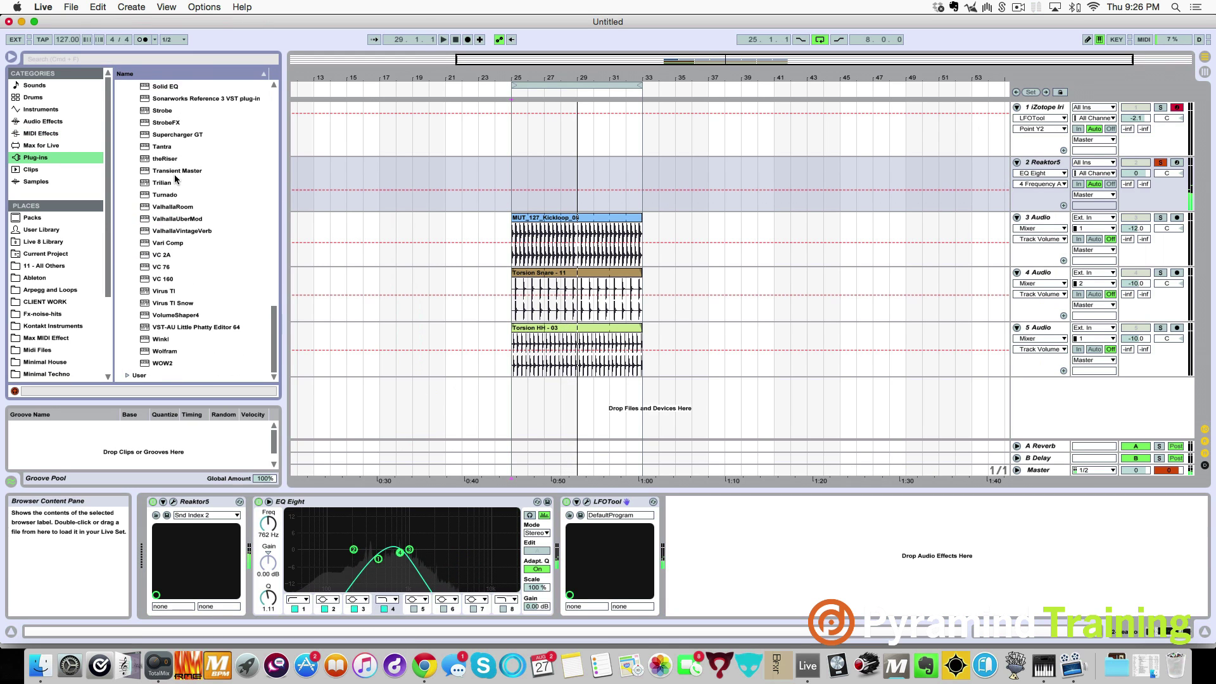
scroll(199, 231, "up", 3)
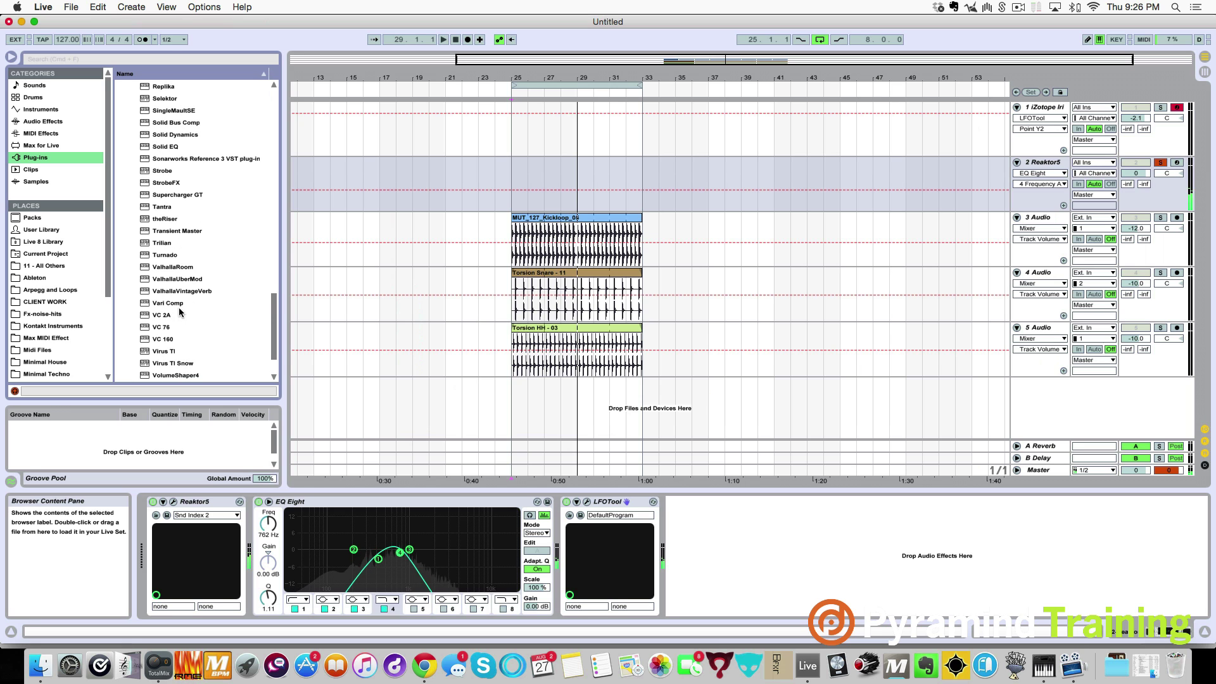
scroll(184, 260, "up", 8)
key("space")
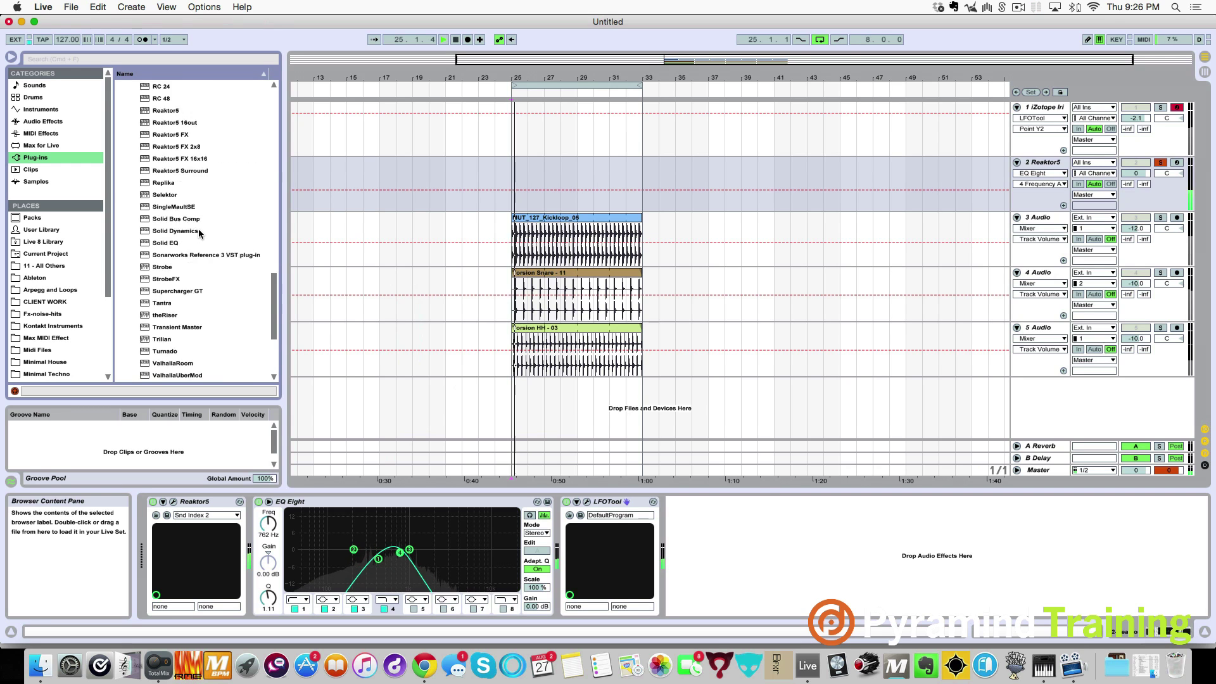
left_click(176, 170)
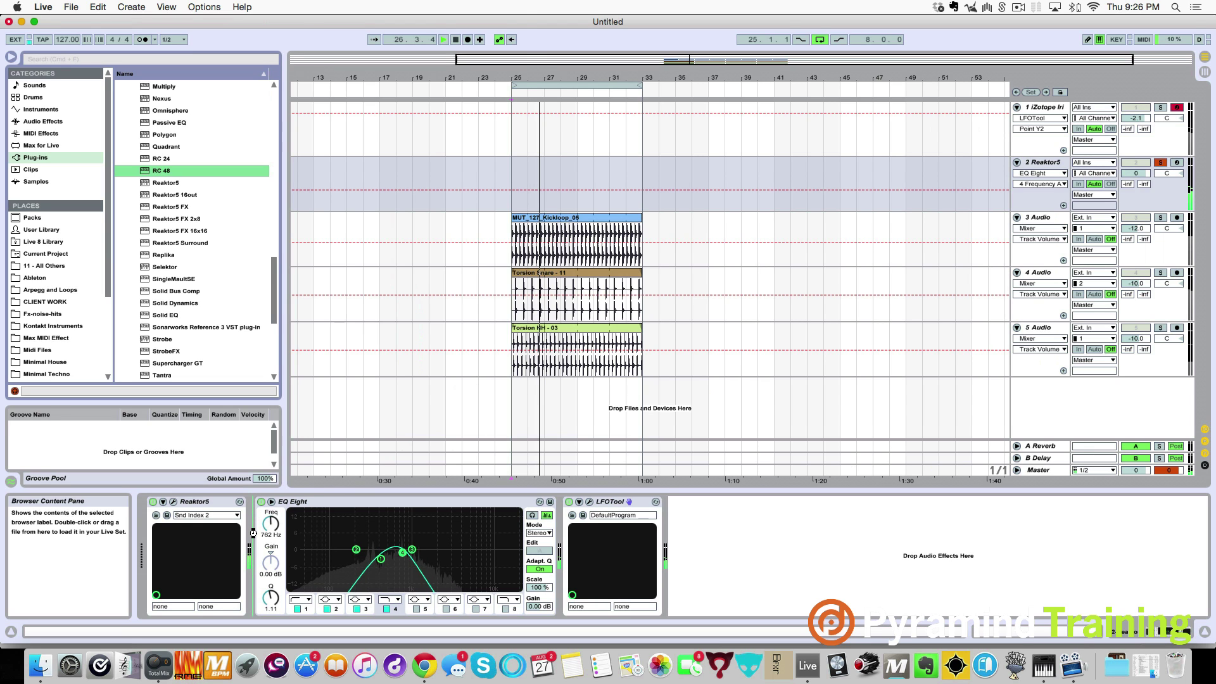
left_click_drag(254, 533, 254, 533)
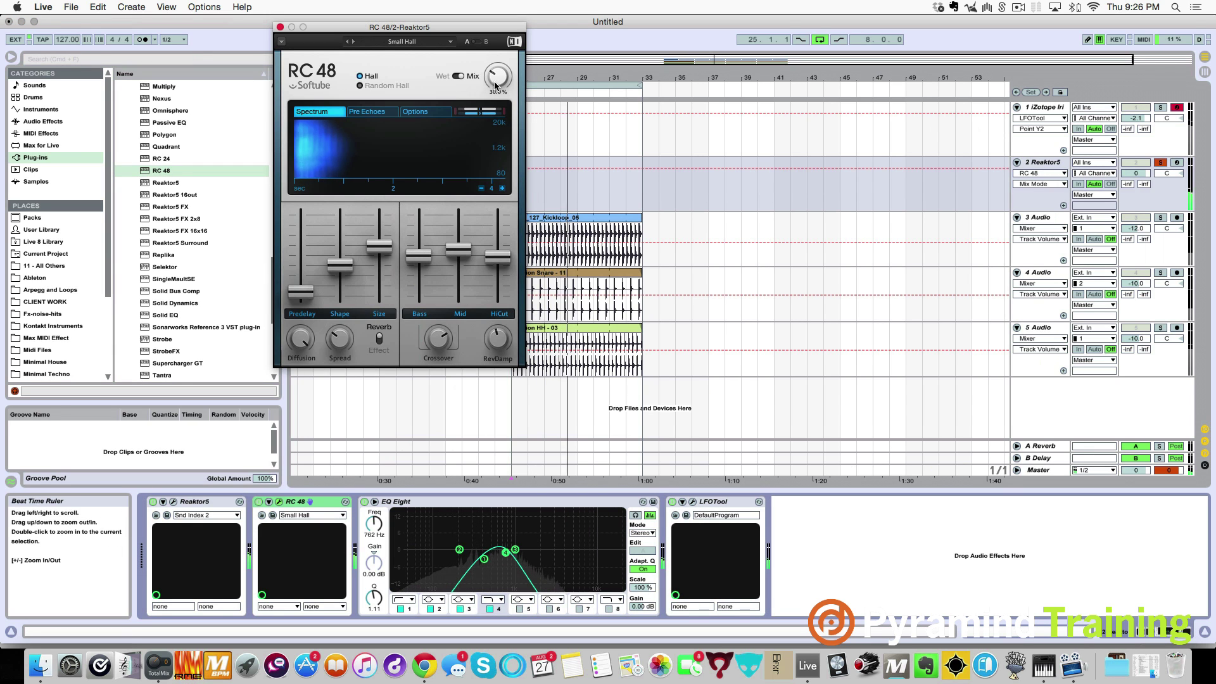
left_click_drag(496, 84, 496, 86)
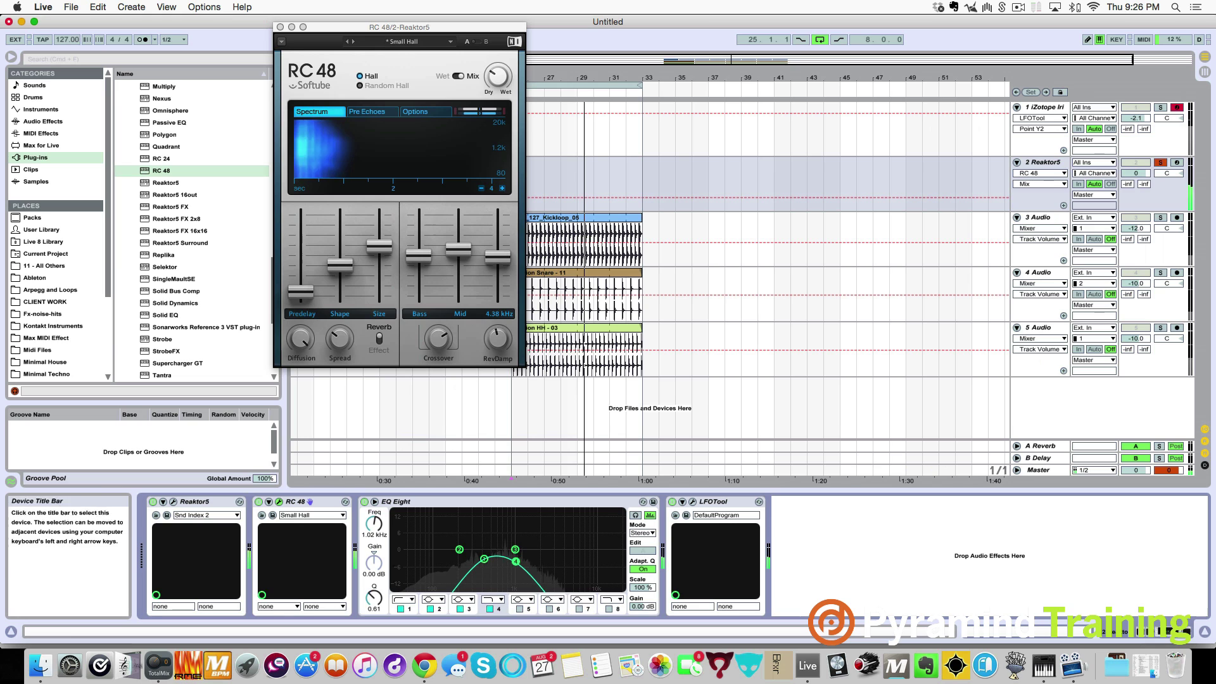
left_click(278, 26)
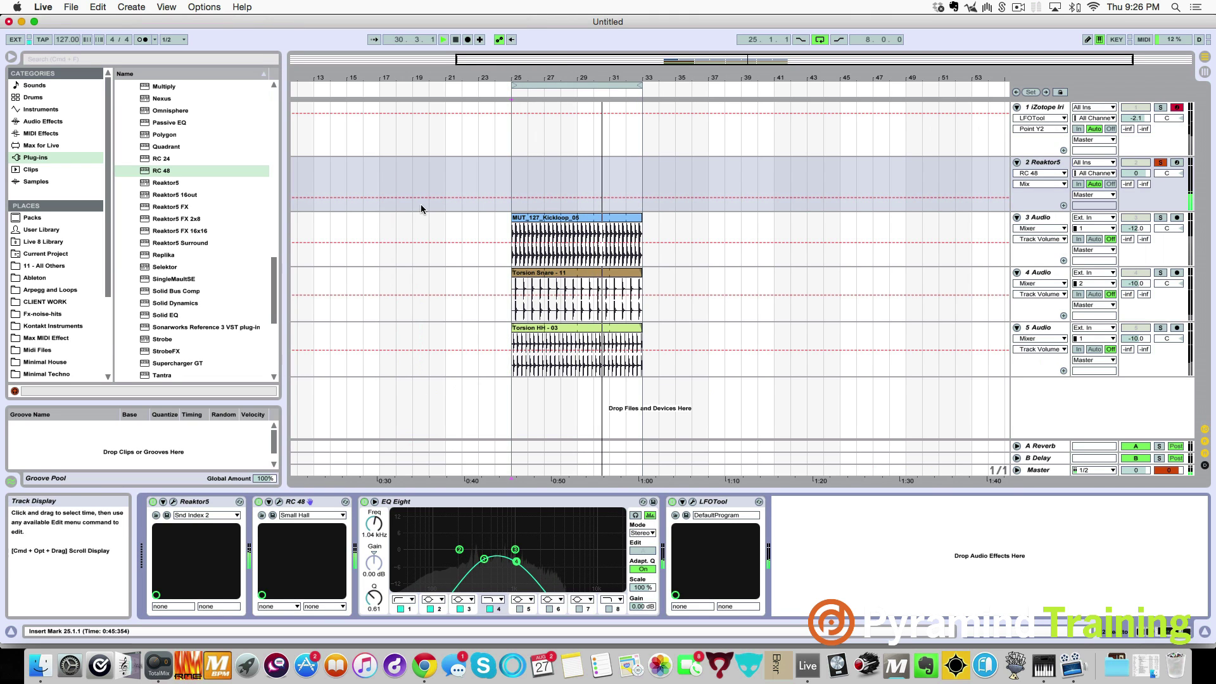
key("space")
Stop playback and browse the Max for Live Essentials pack's Max Audio Effect folder.
left_click(1135, 162)
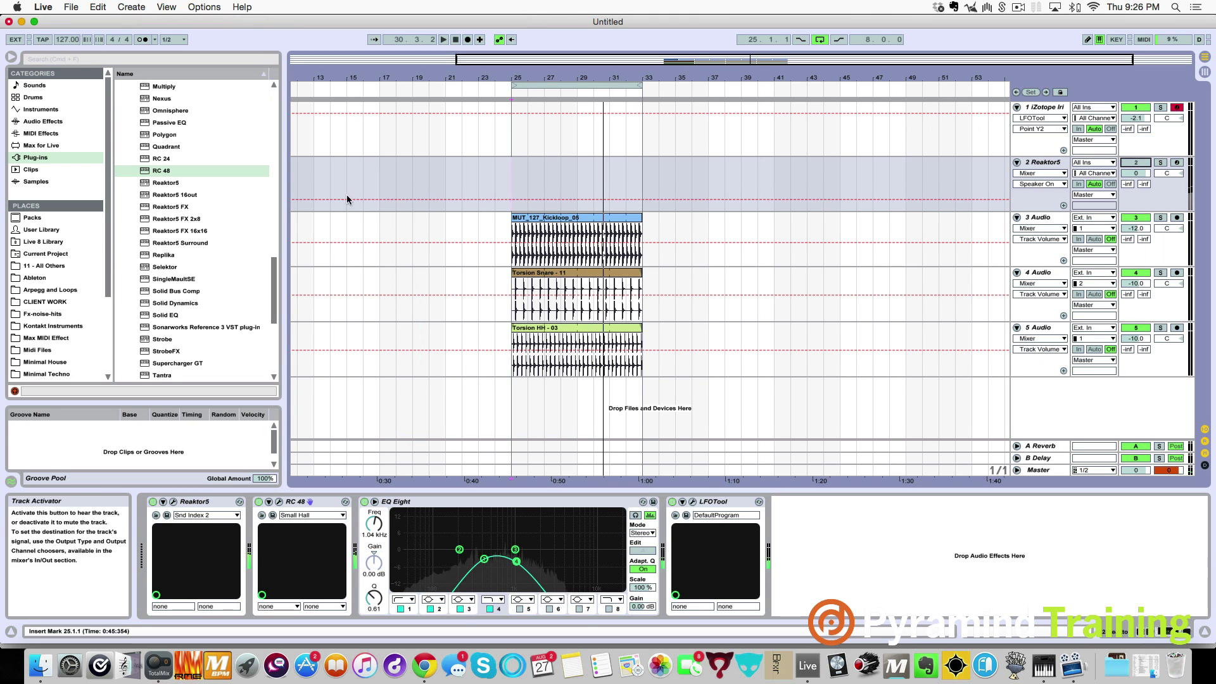
left_click(32, 217)
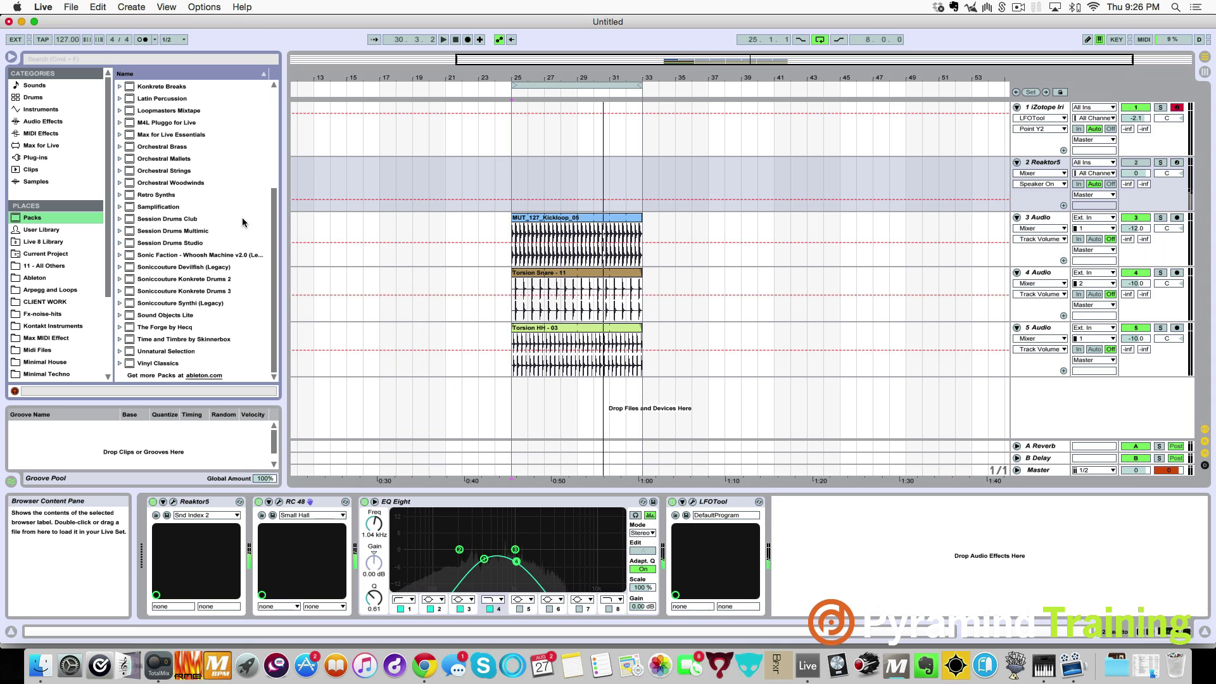
scroll(215, 266, "up", 5)
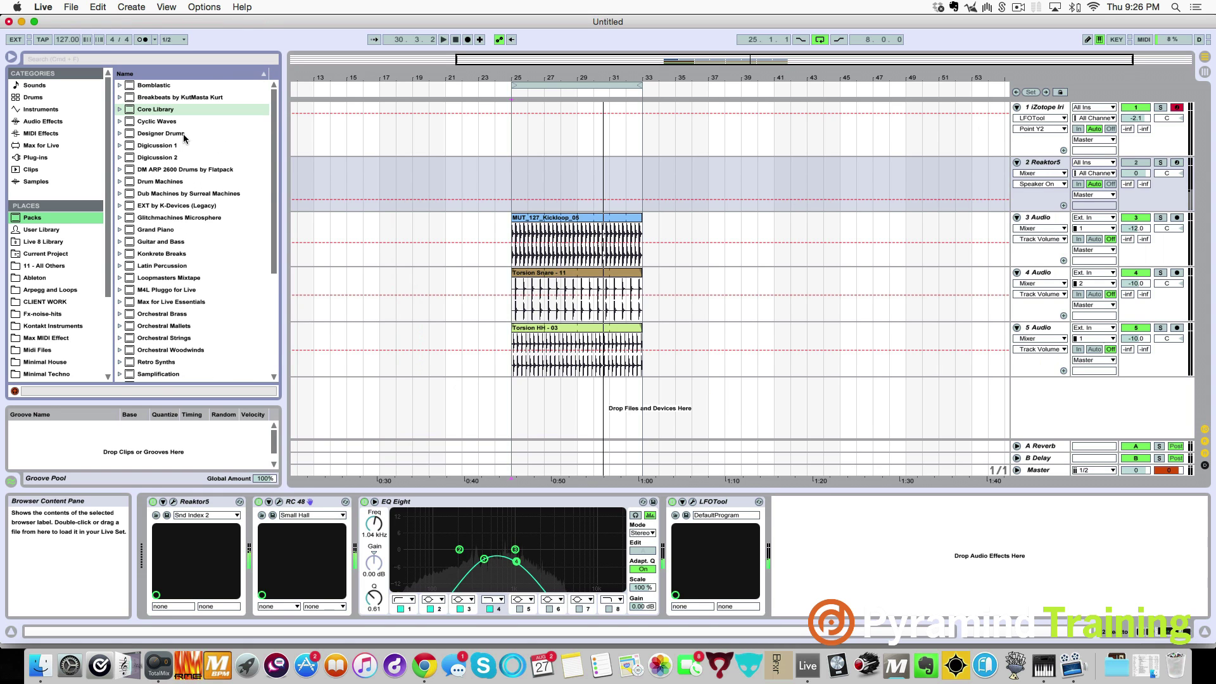
scroll(196, 190, "down", 2)
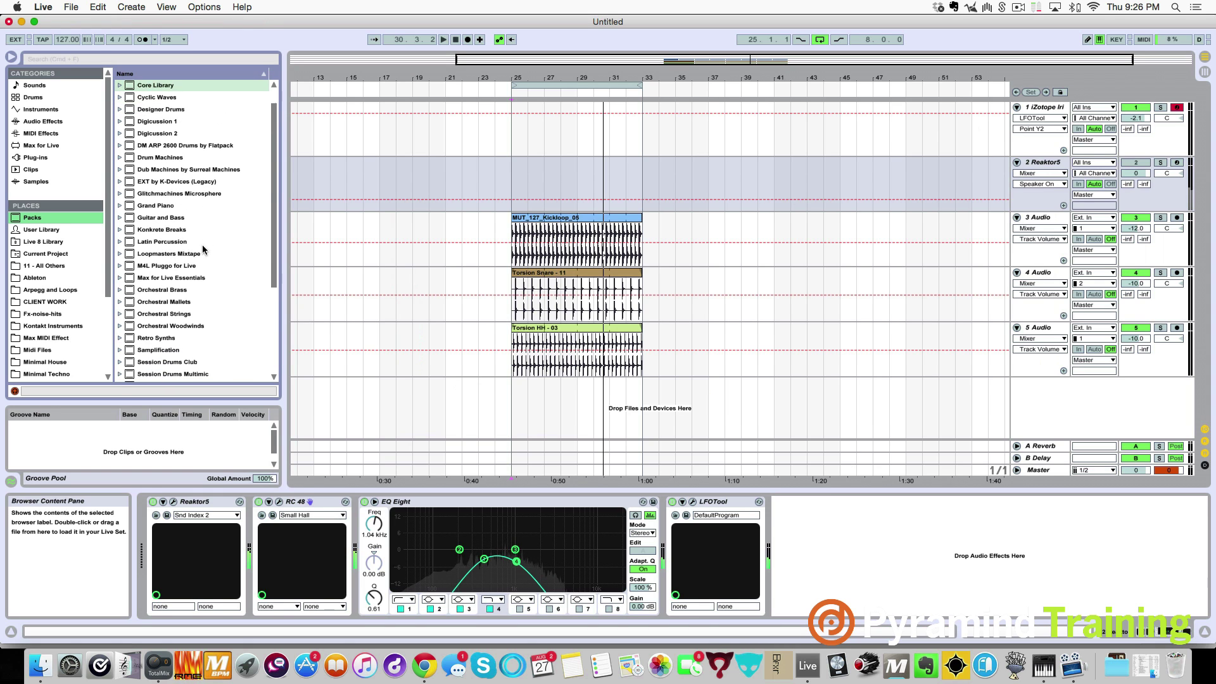
left_click(186, 255)
left_click(180, 257)
left_click(188, 279)
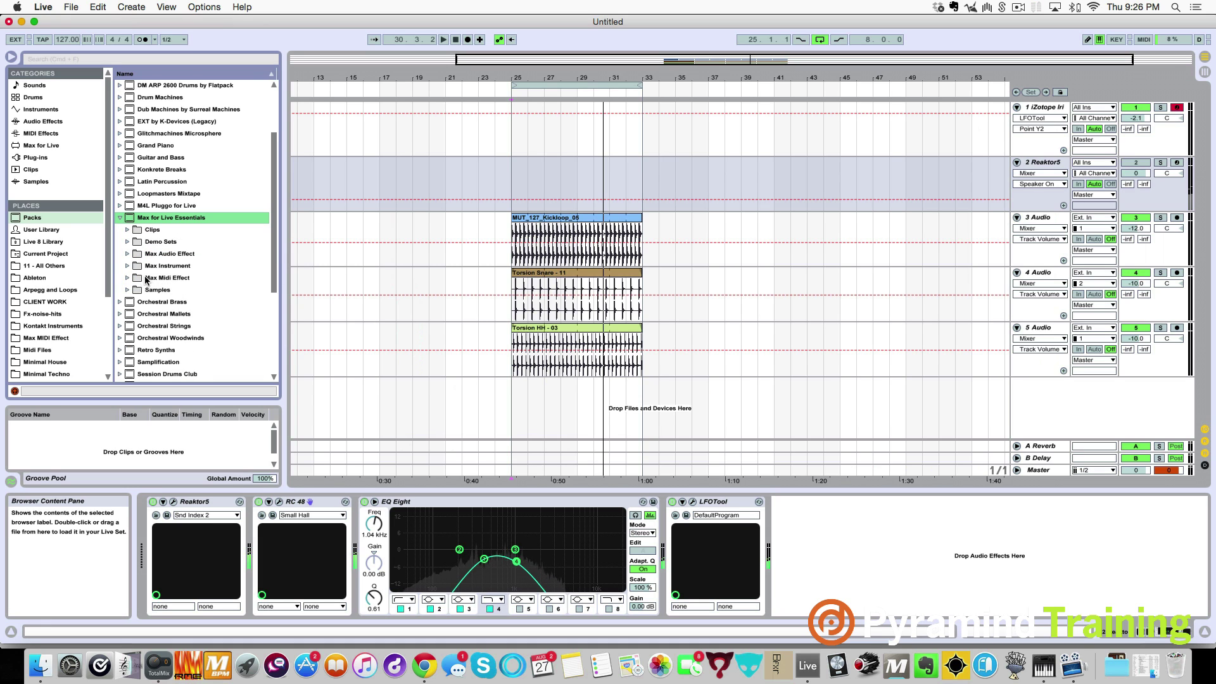
left_click(129, 254)
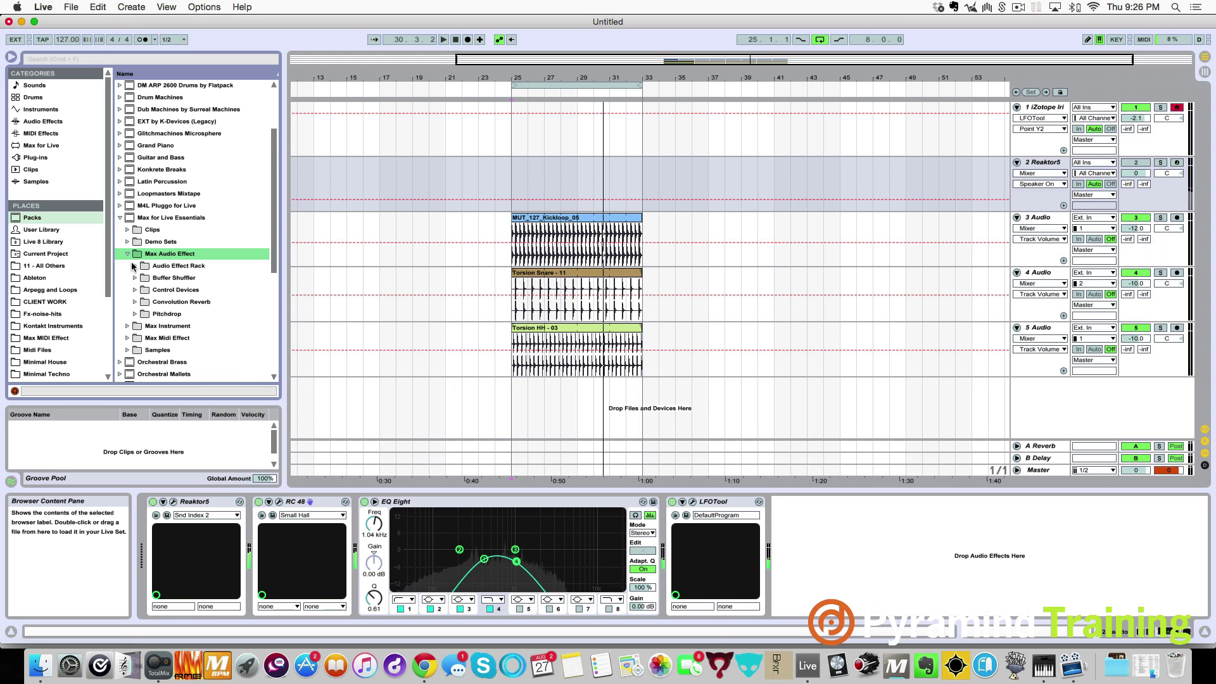
left_click(133, 265)
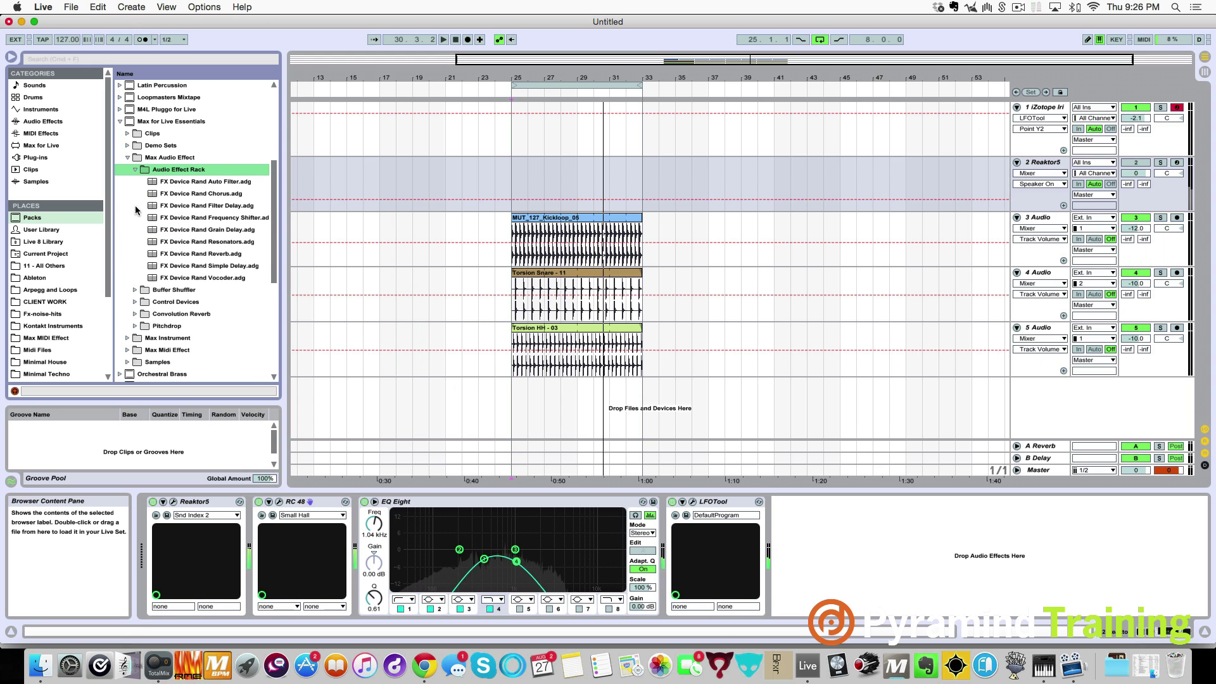
left_click(128, 159)
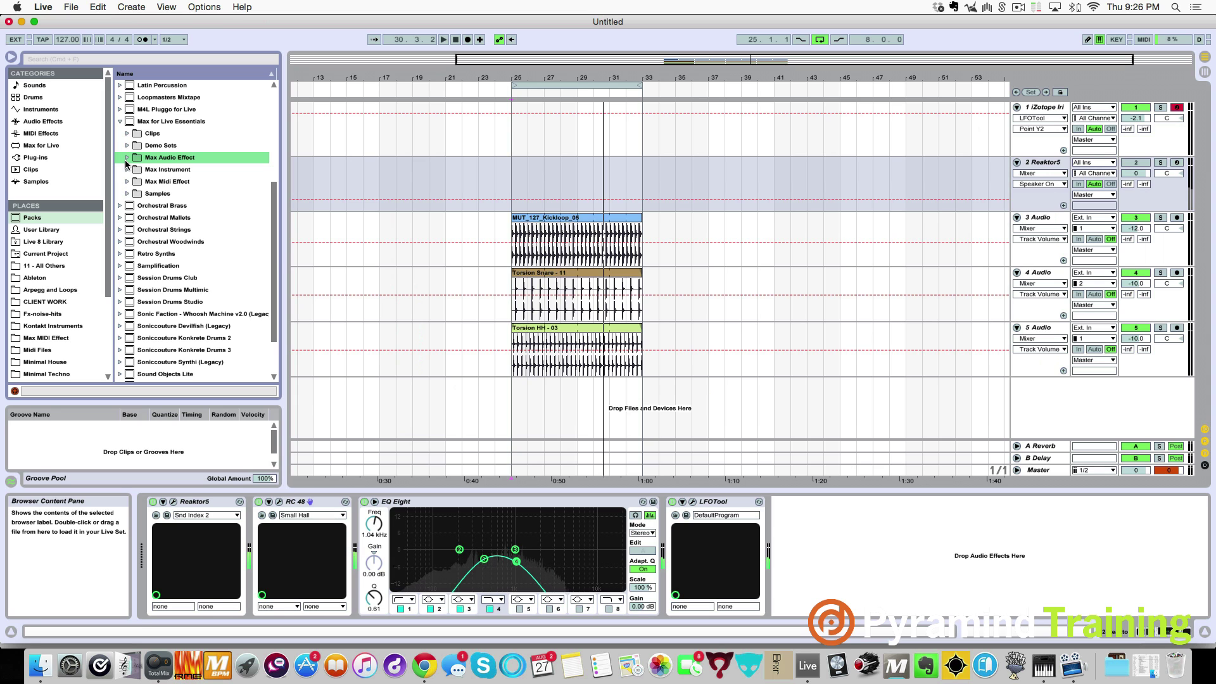
Add the MIDI LFO from Max Midi Effect > Control Devices, then delete it.
left_click(126, 182)
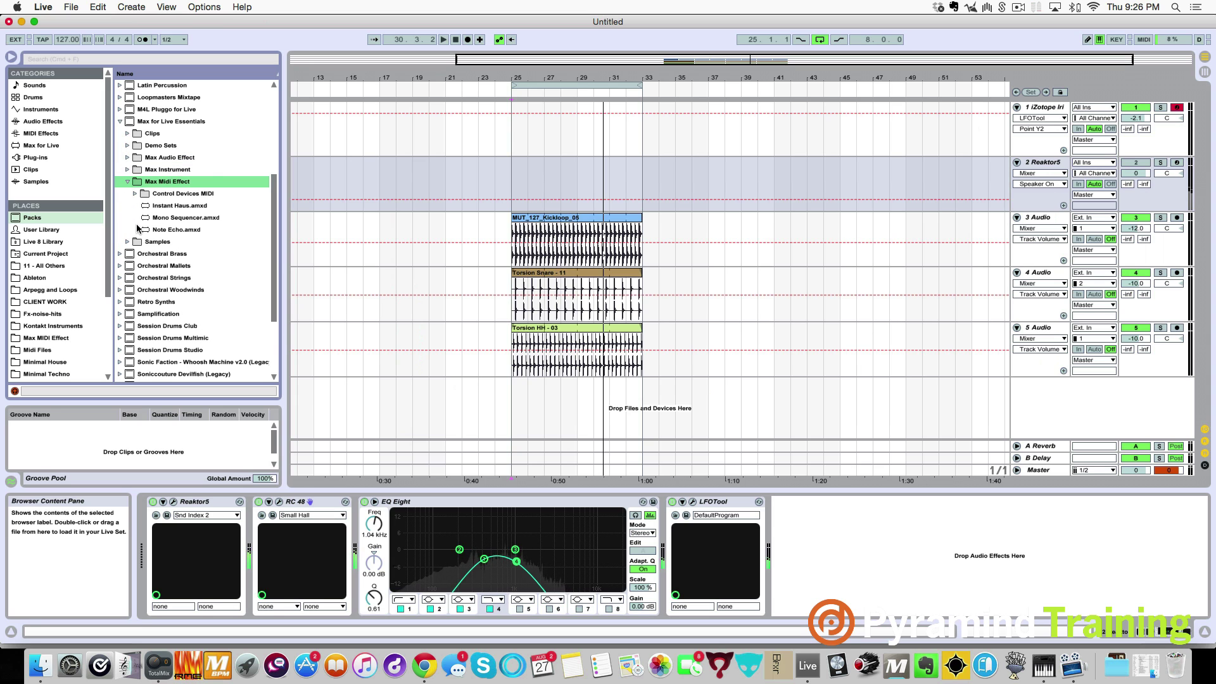
left_click(135, 194)
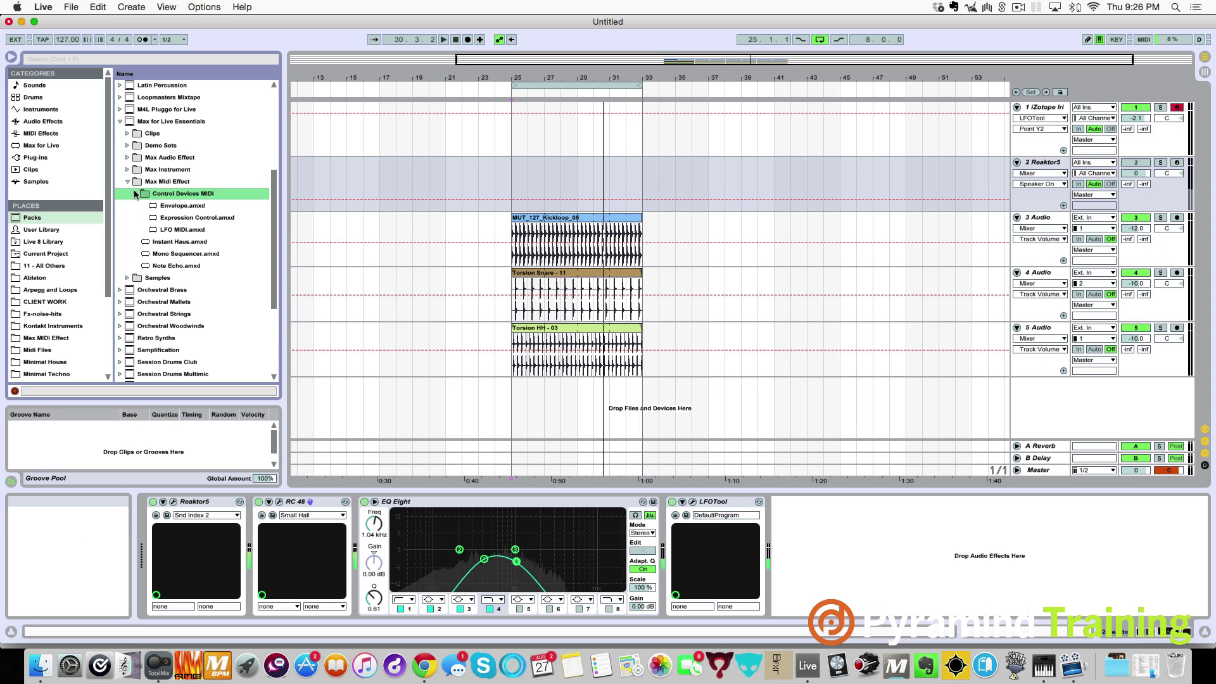
left_click(182, 230)
left_click_drag(183, 231, 359, 504)
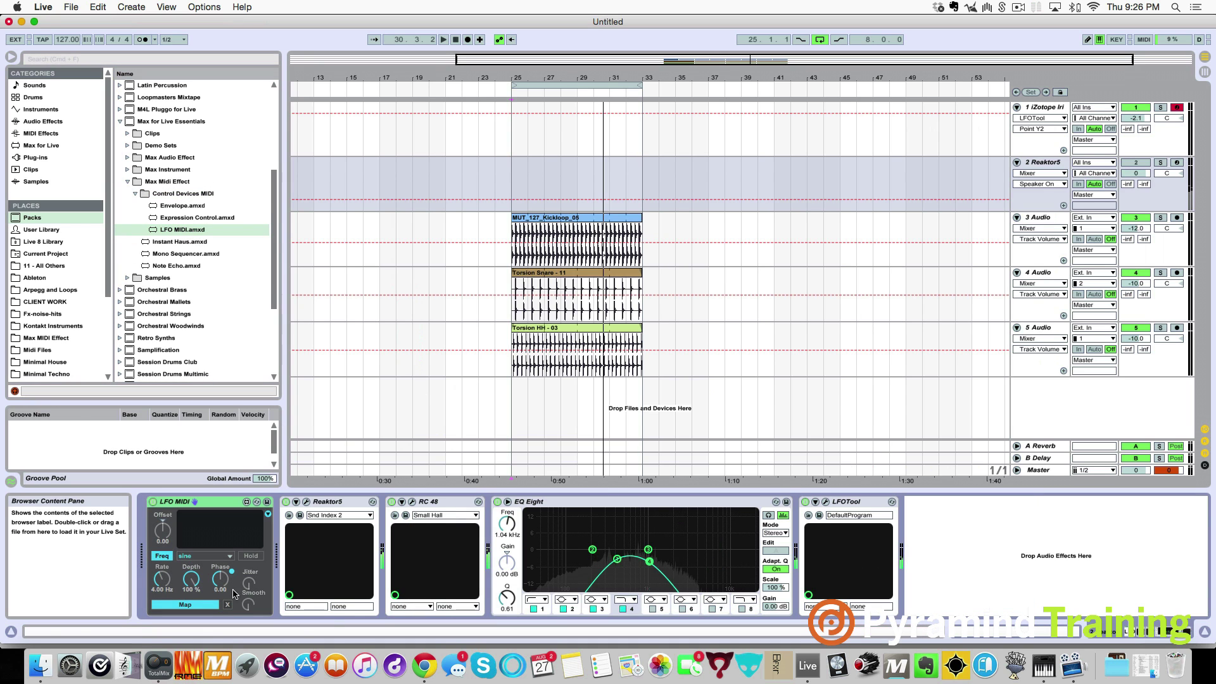
right_click(212, 501)
left_click(221, 538)
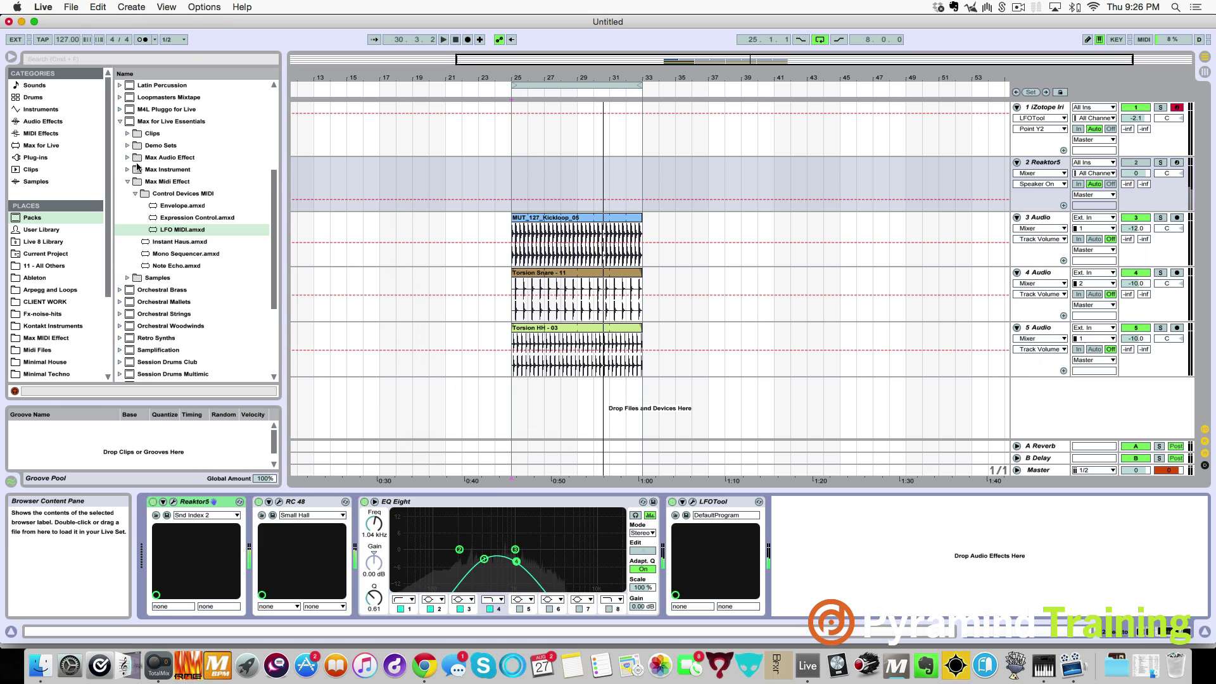
Add the audio LFO from Max Audio Effect > Control Devices after EQ Eight.
left_click(128, 182)
left_click(128, 157)
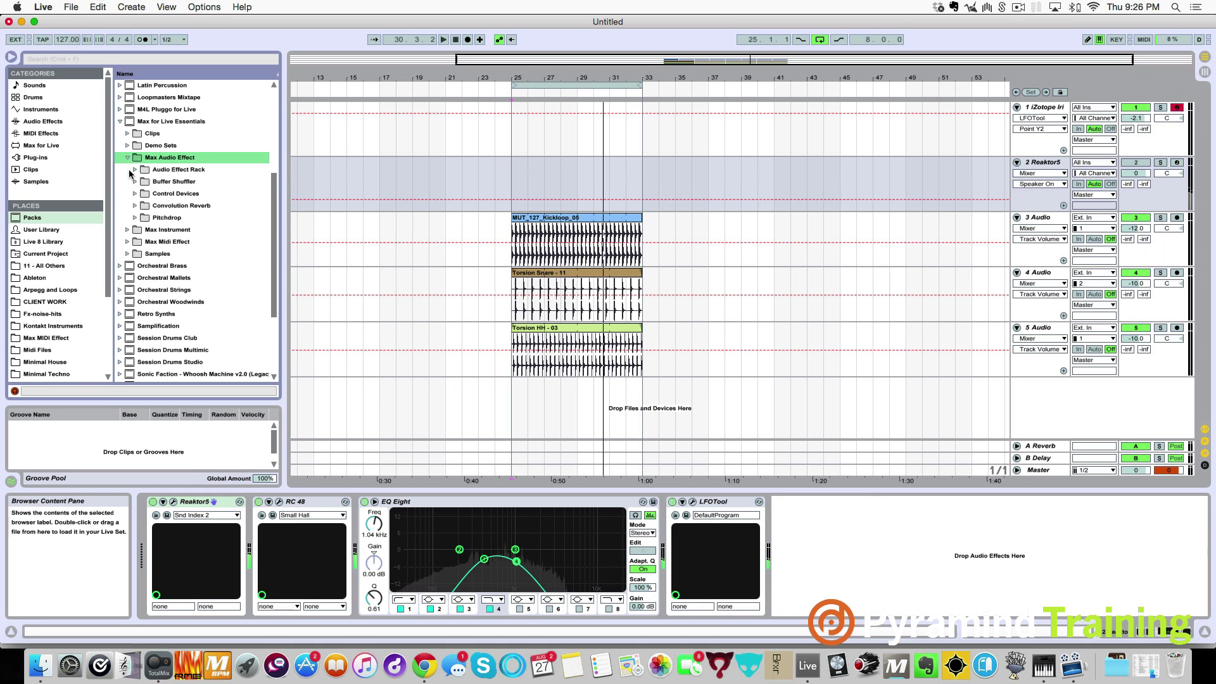
left_click(134, 193)
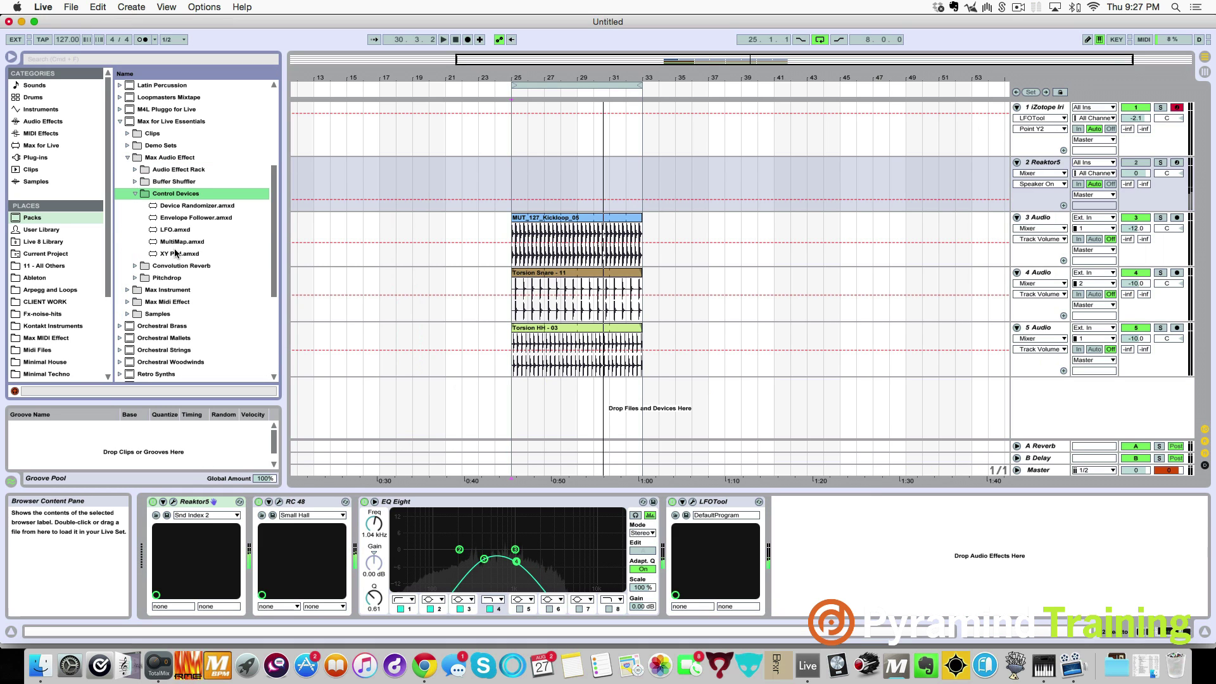
left_click(175, 230)
left_click_drag(346, 492, 666, 530)
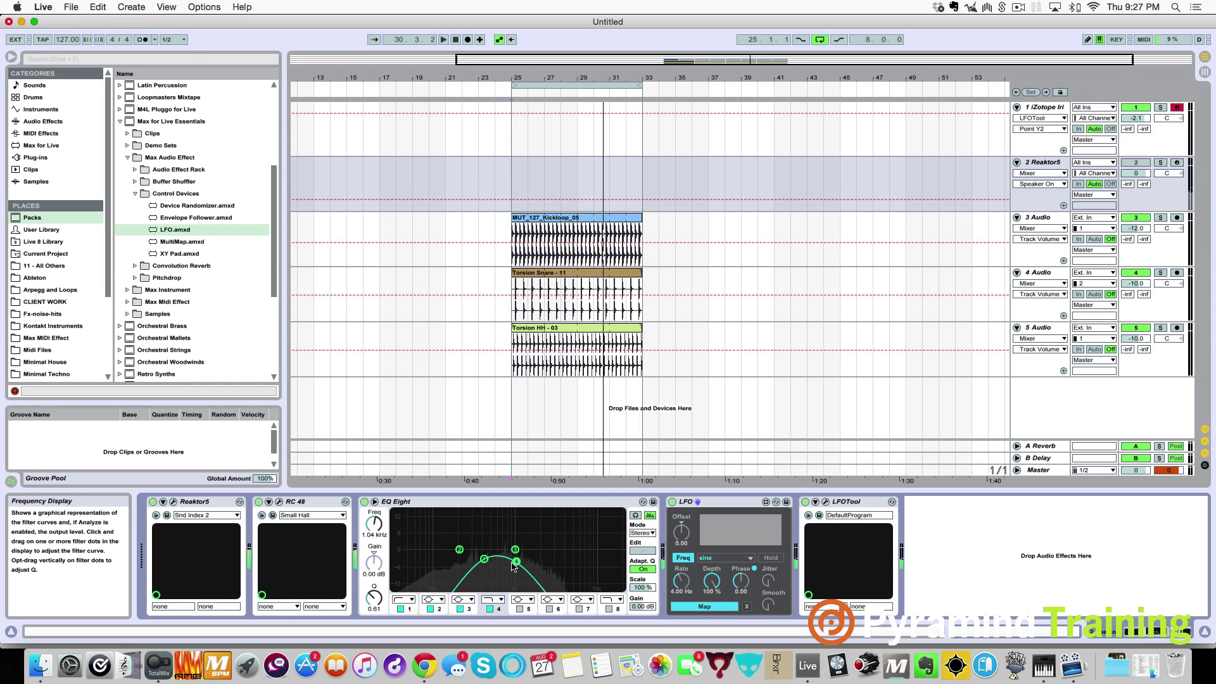
Map the LFO to EQ Eight's band 4 frequency and lower its rate.
left_click(373, 540)
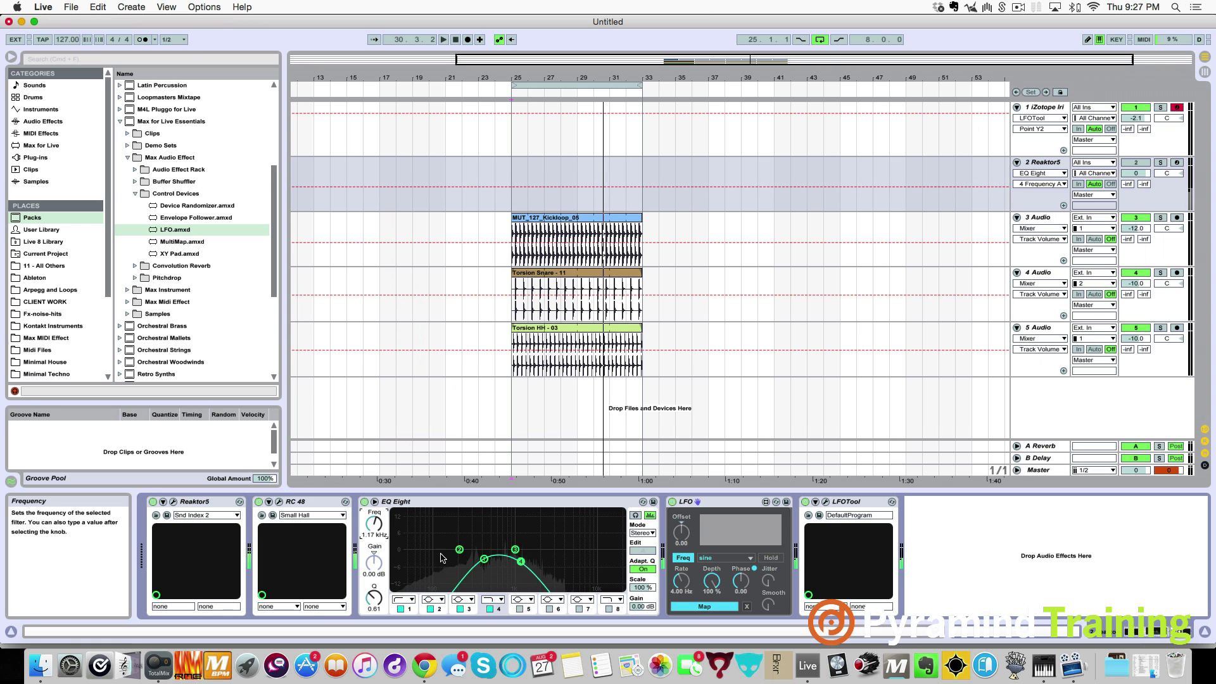
left_click(713, 611)
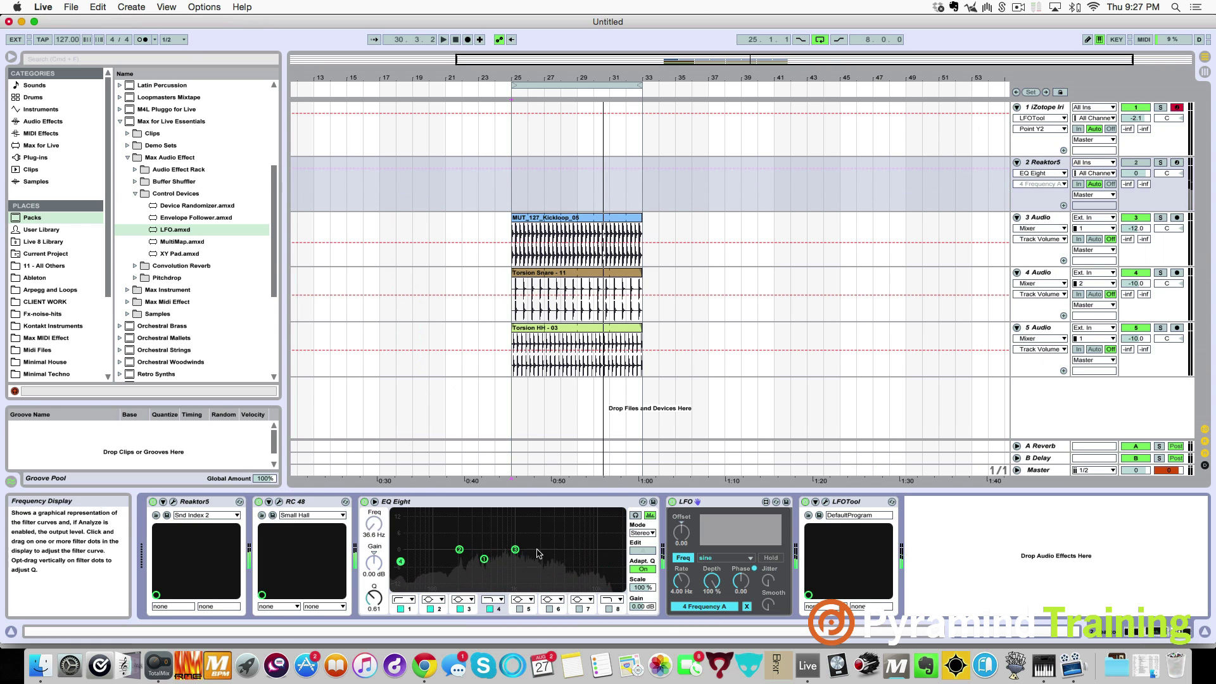
left_click_drag(682, 581, 719, 636)
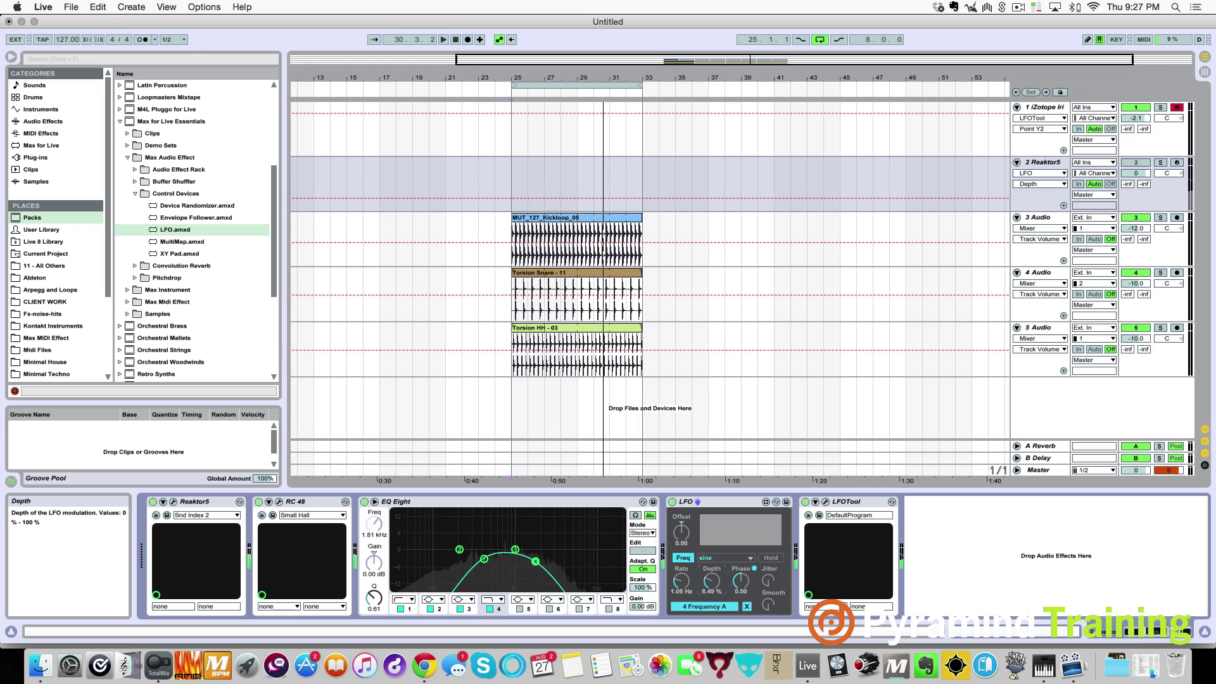
Reactivate the Reaktor5 track, start playback from the loop start, and open the Reaktor editor.
left_click(1146, 162)
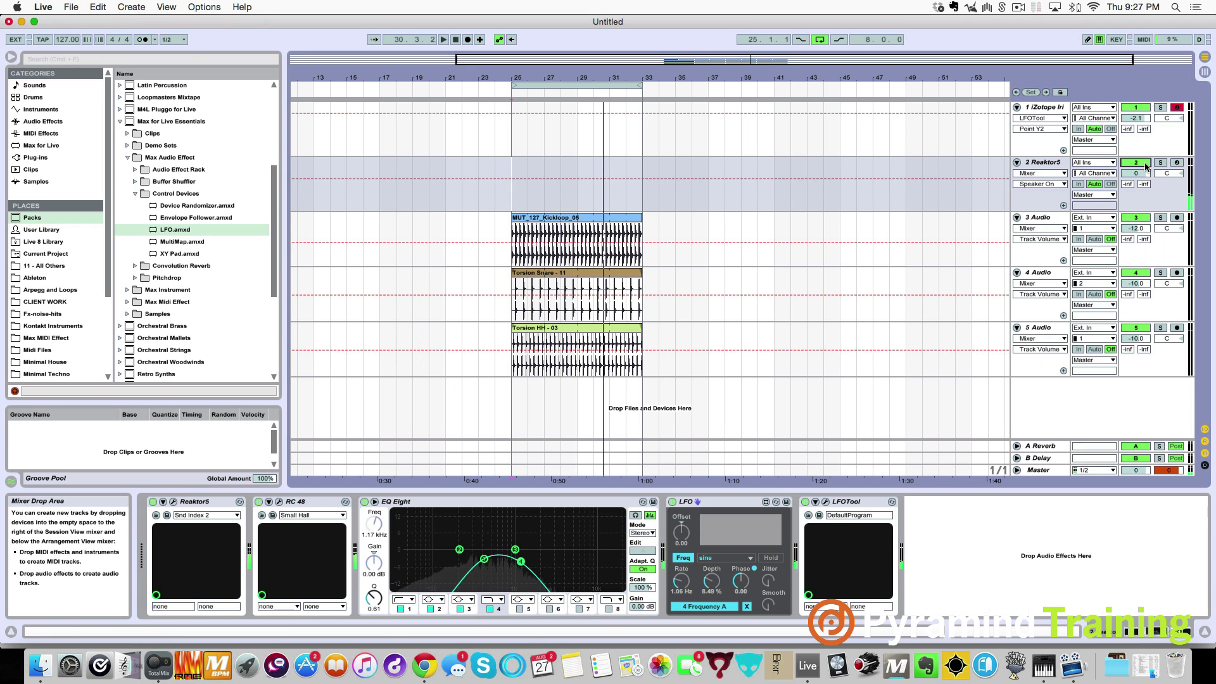
key("space")
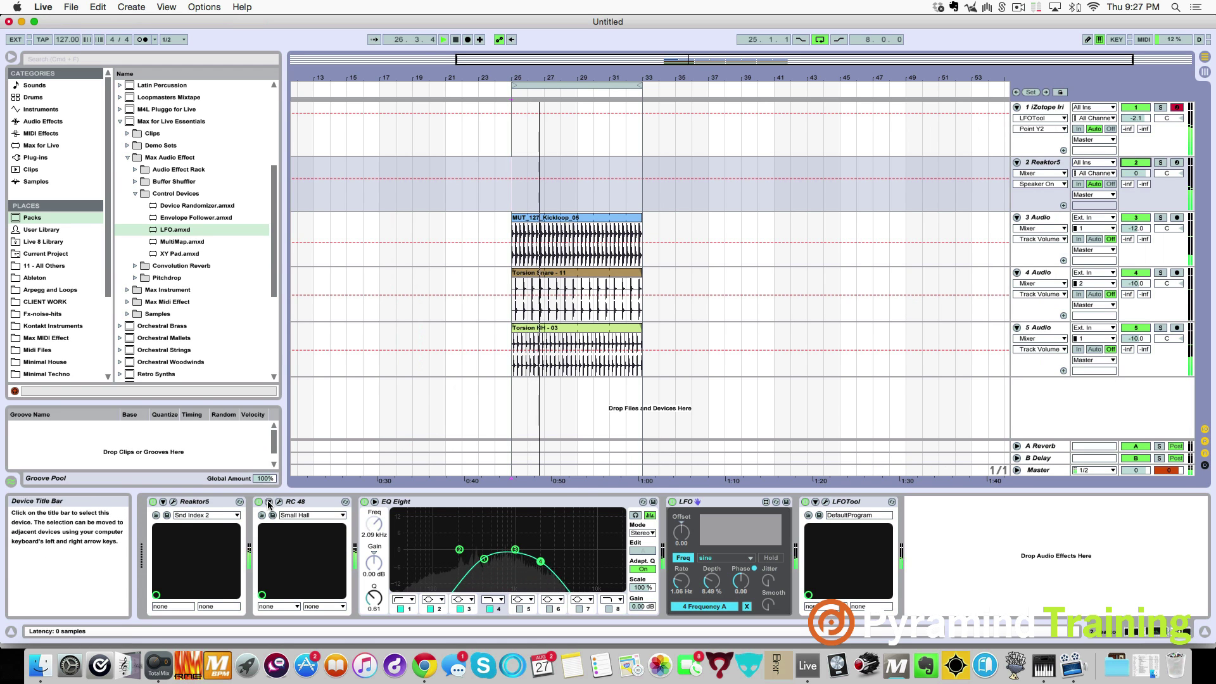
left_click(174, 501)
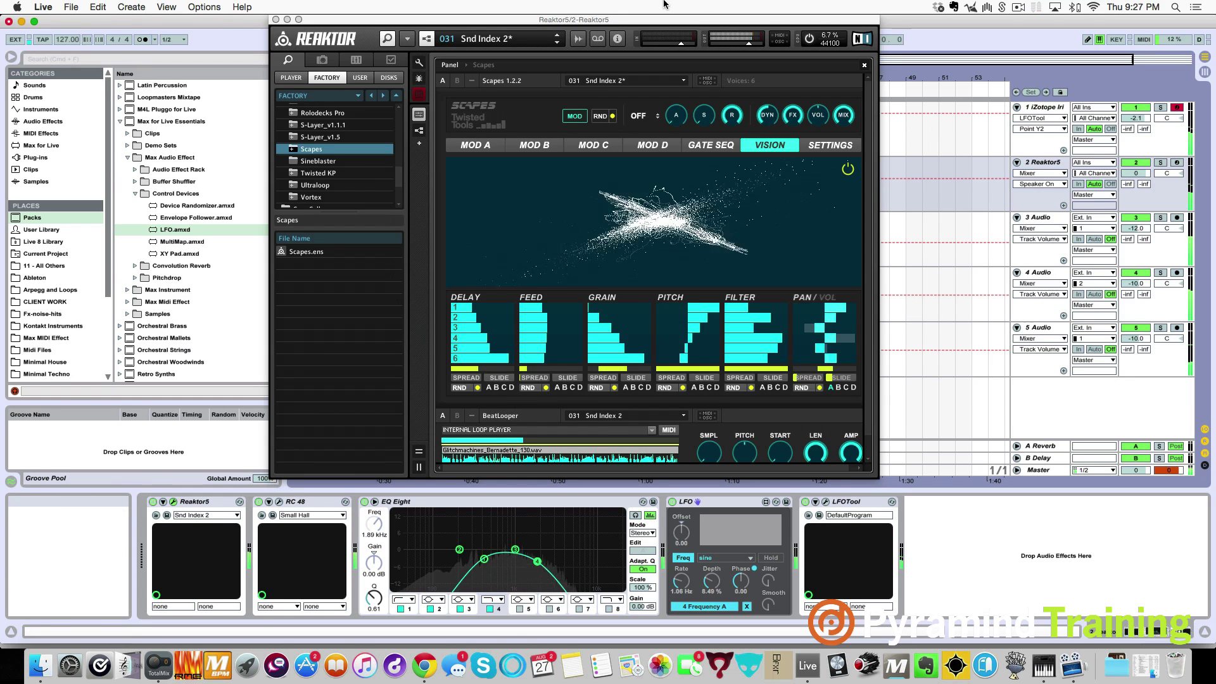
Step Scapes to the Voltage snapshot and reduce the LFO depth to about 1.79%.
left_click(558, 43)
left_click(558, 43)
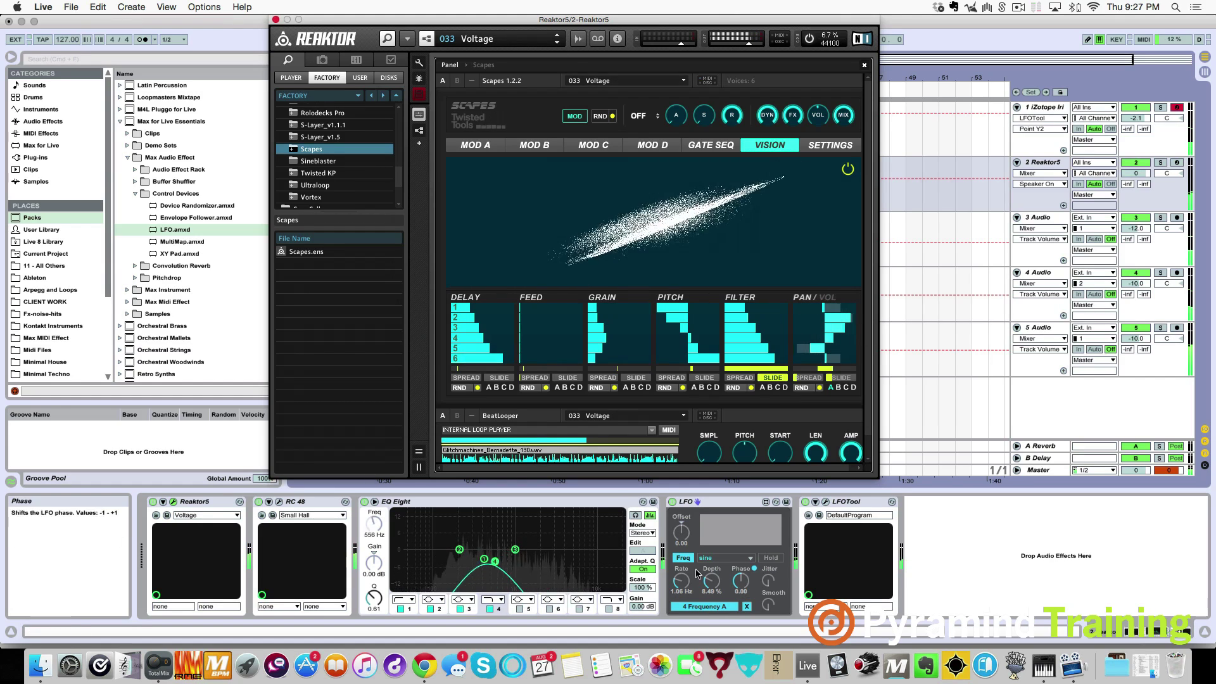
mouse_move(710, 580)
left_mouse_down()
mouse_move(710, 608)
mouse_move(709, 579)
left_mouse_up()
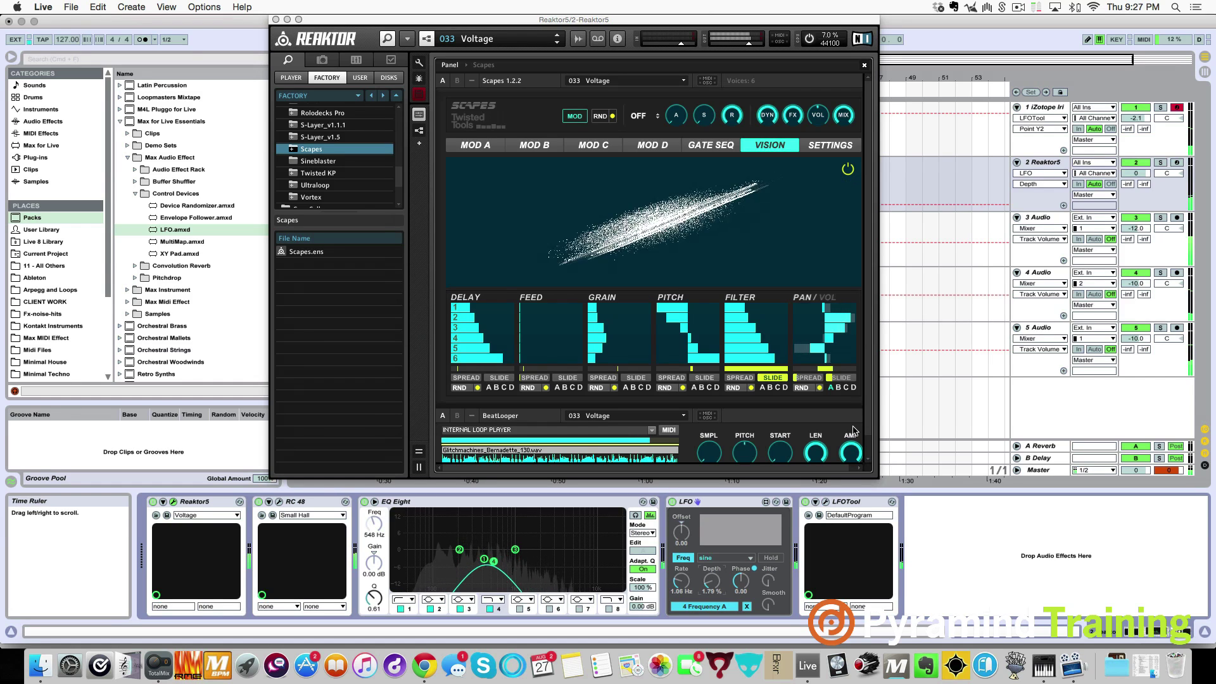
Audition Tibet, Avocado, Mussels and Wernicke's Area, settle on 038 SUB Atomic, and close Reaktor.
left_click(557, 44)
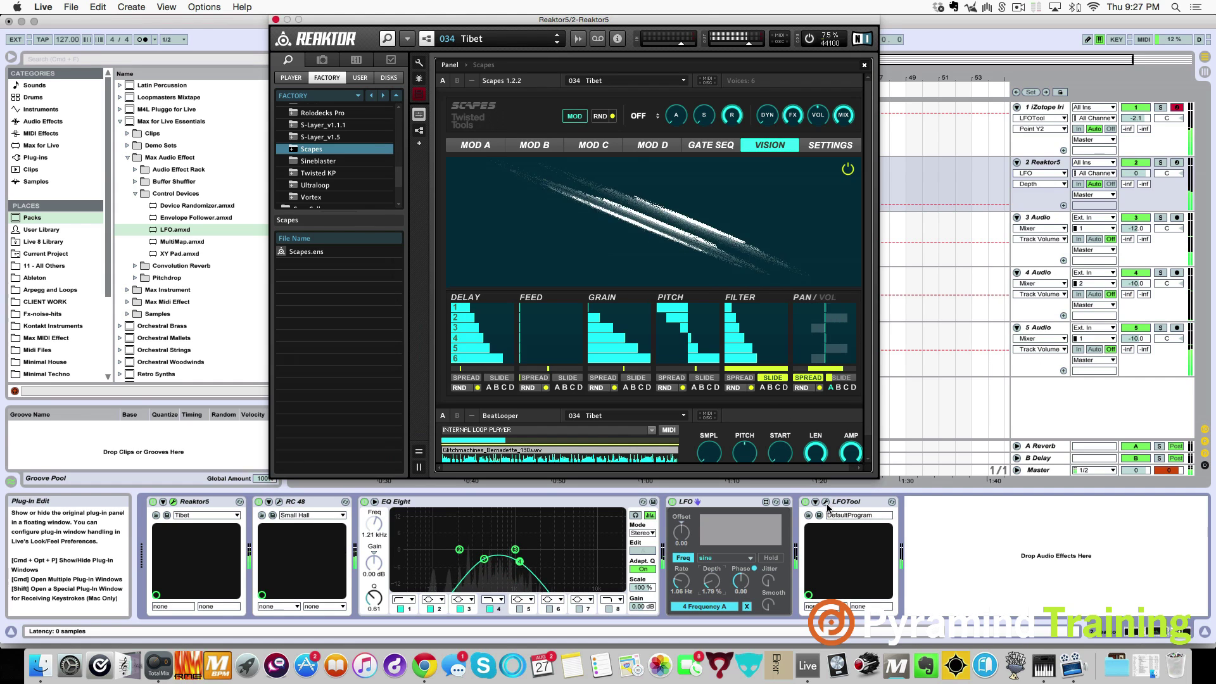
left_click(558, 43)
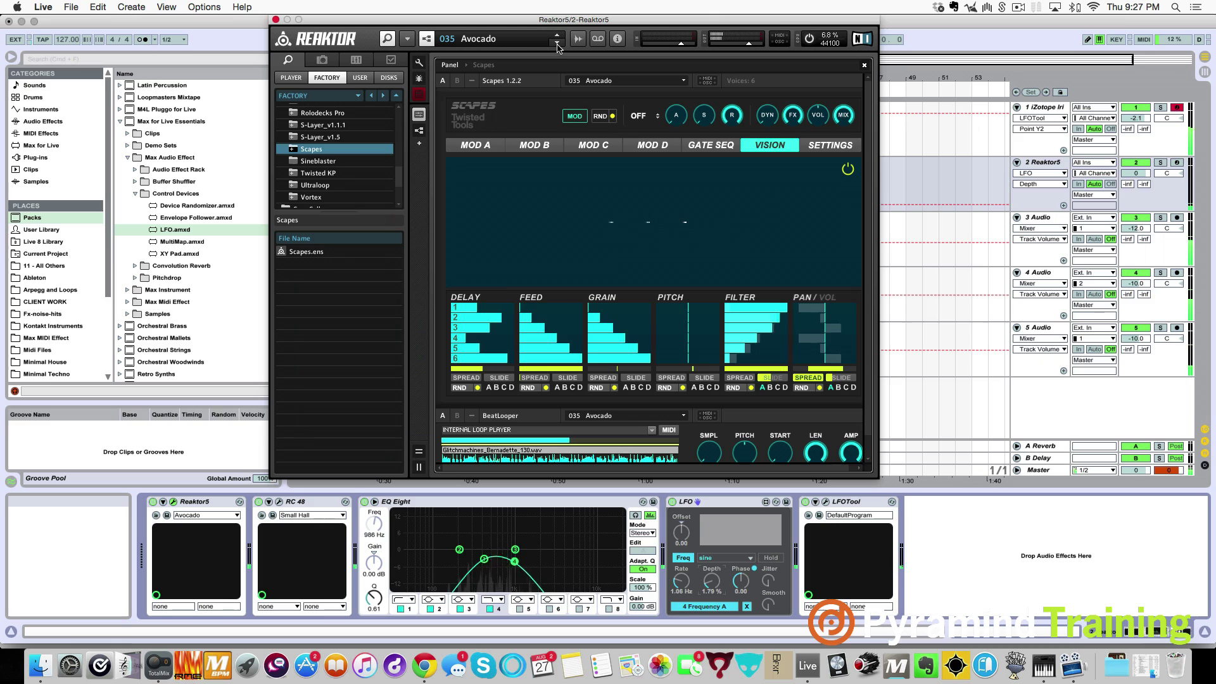
left_click(558, 45)
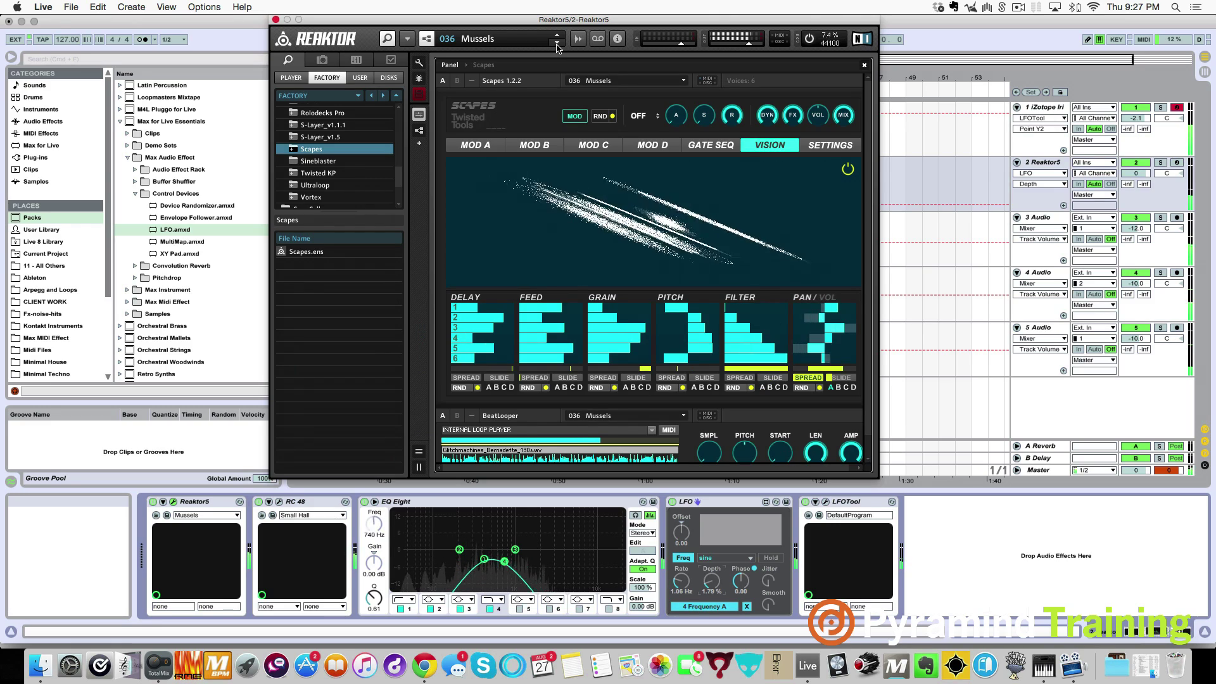
left_click(558, 45)
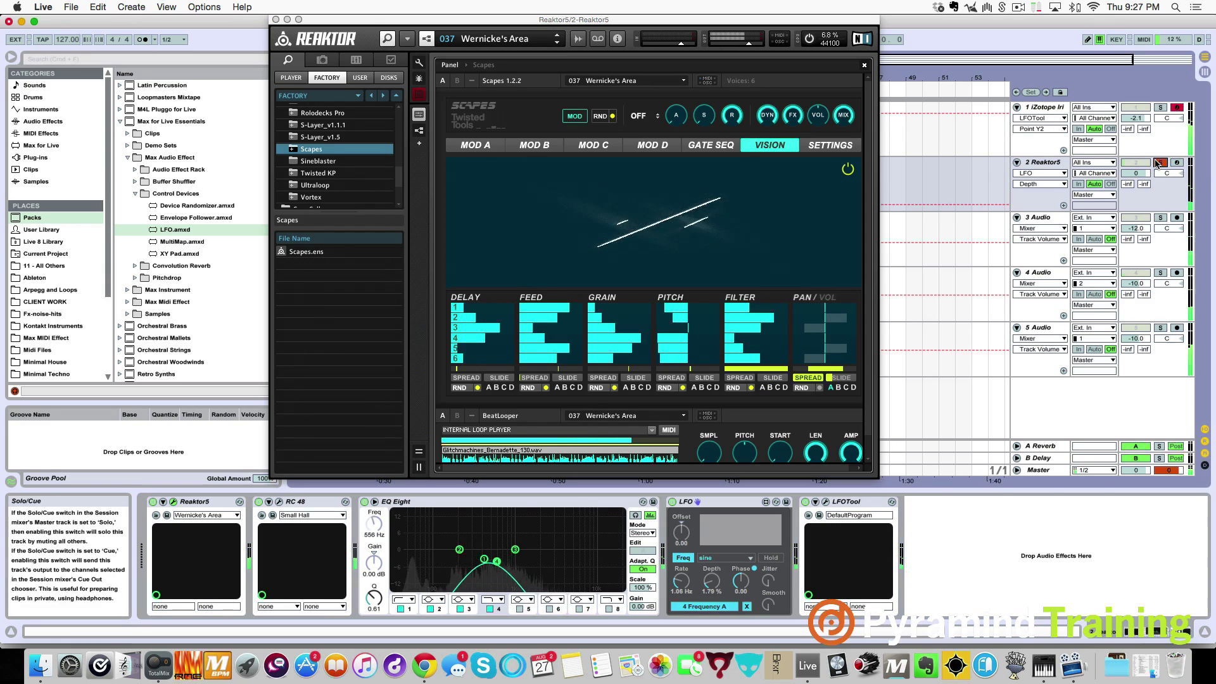
left_click(557, 44)
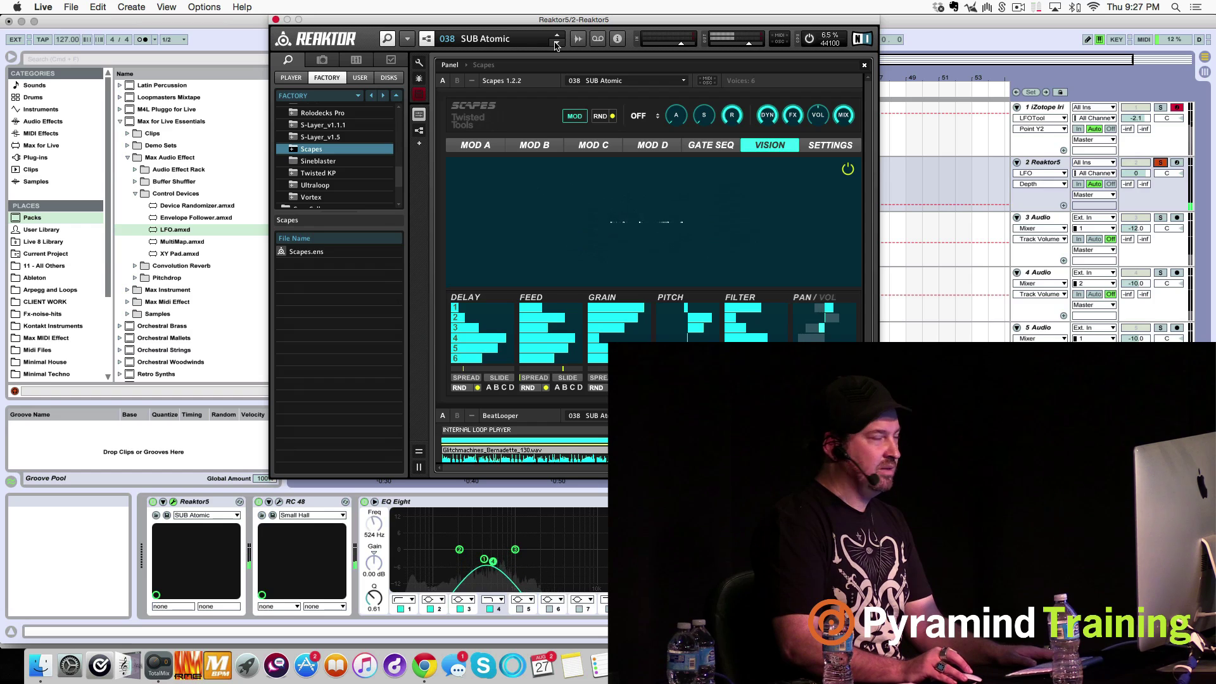
left_click(275, 20)
Select the Iris 2 bass track and open its UZZ step-sequencer window.
key("Up")
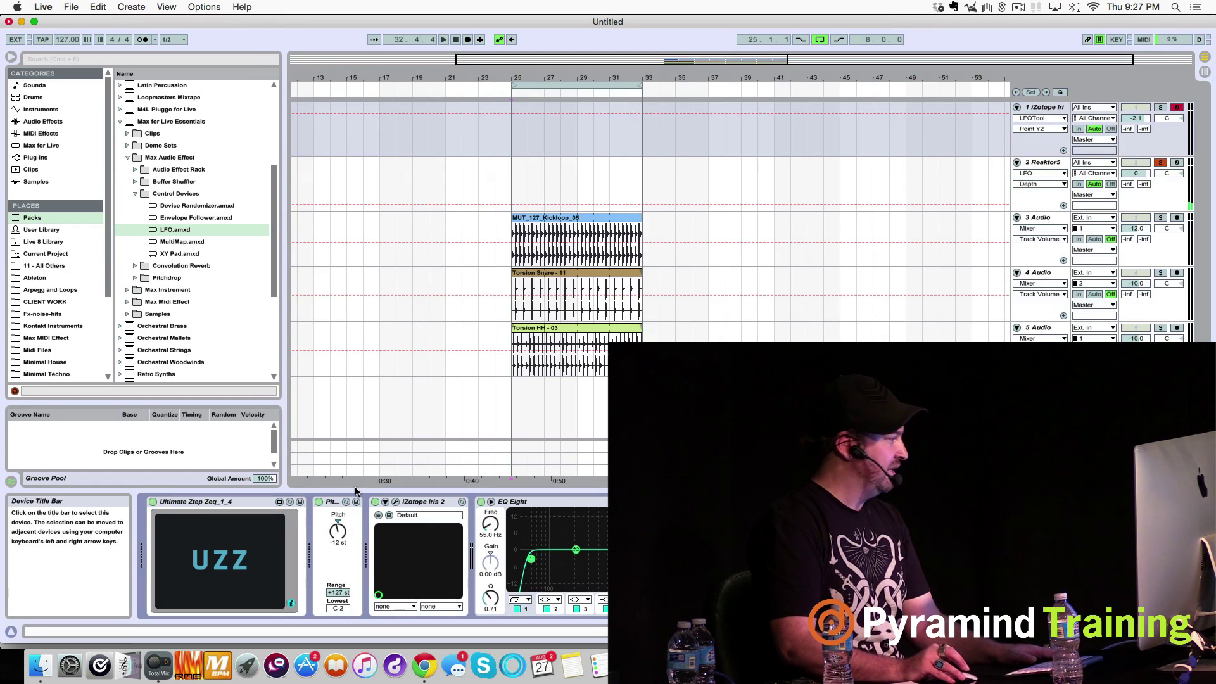
left_click(239, 567)
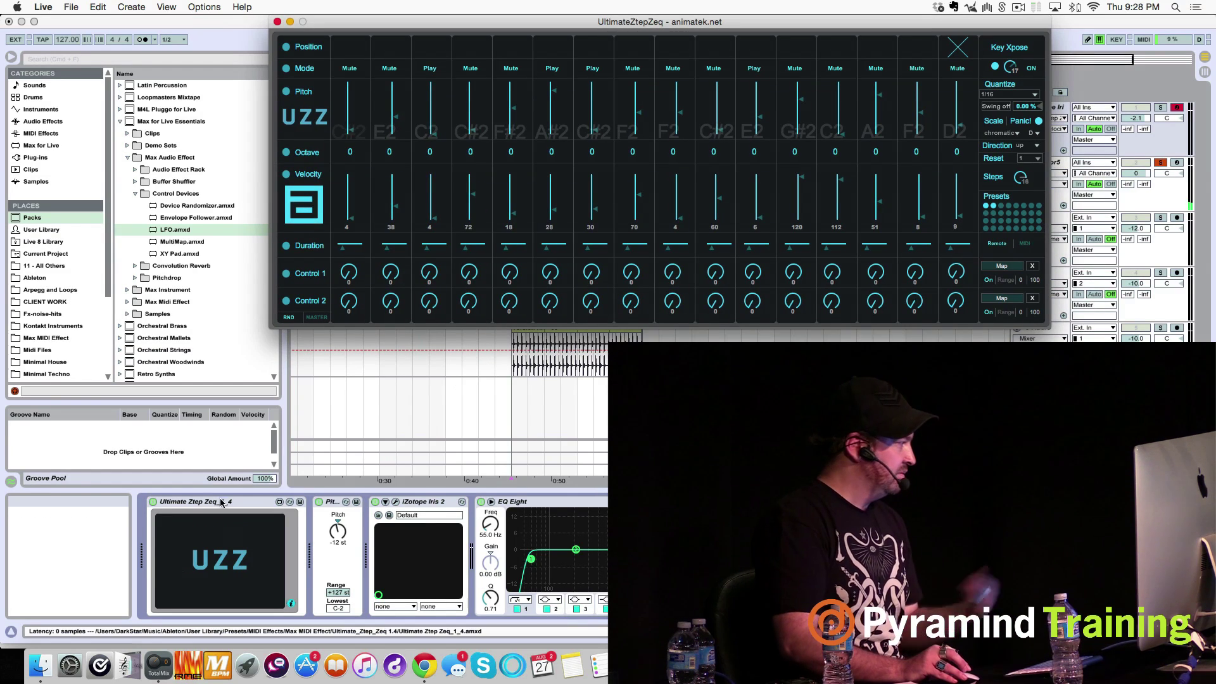